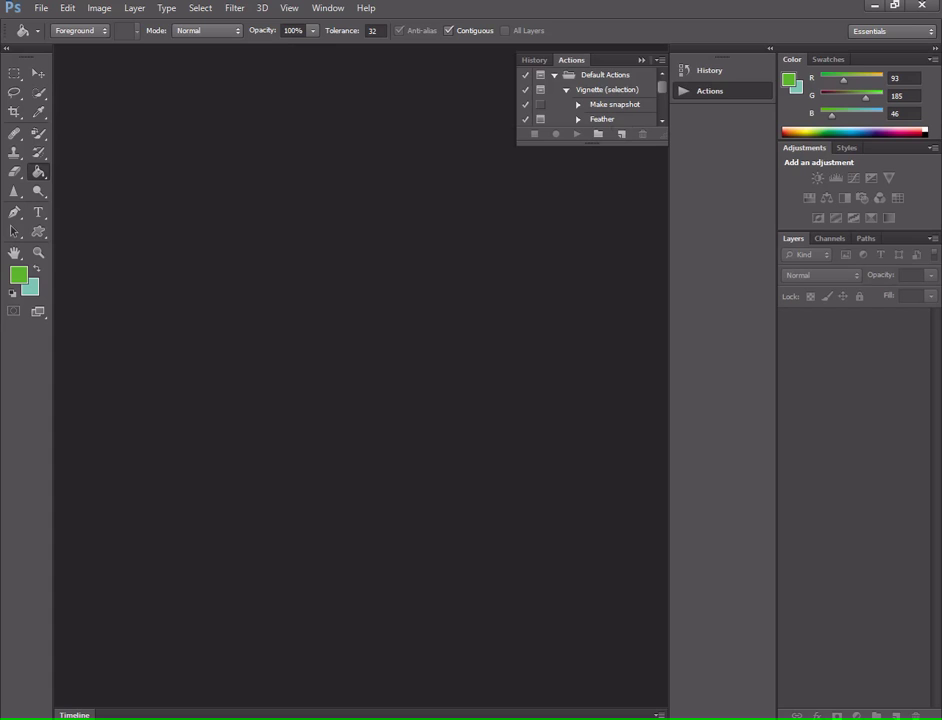
Collapse the Actions panel and open Angelina-Jolie (1).jpg from the Desktop.
{"action": "key", "text": "alt+F9"}
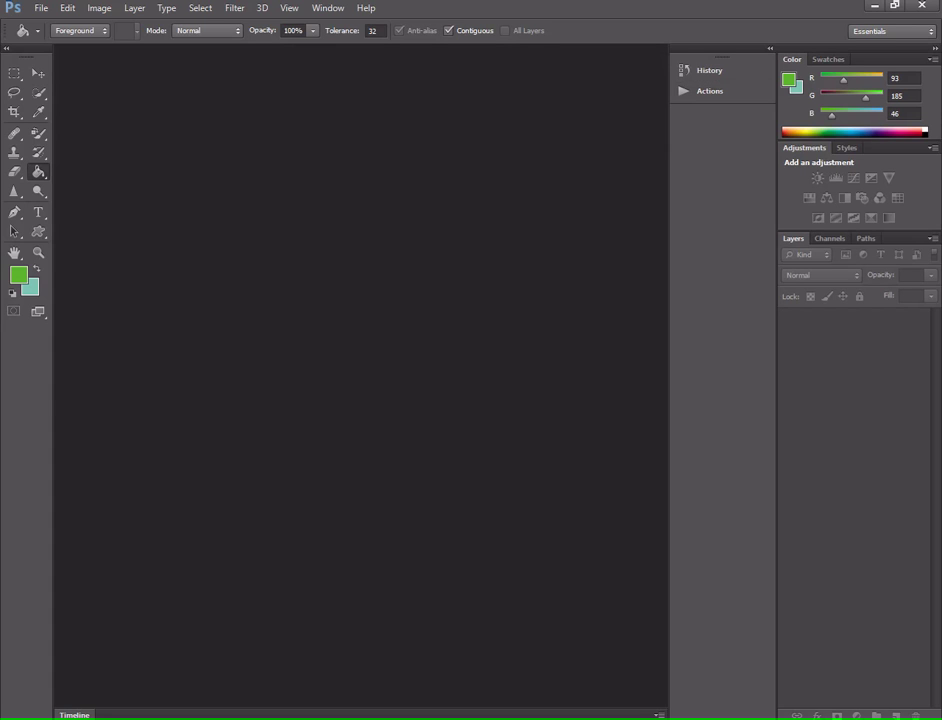
{"action": "left_click", "coordinate": [41, 8]}
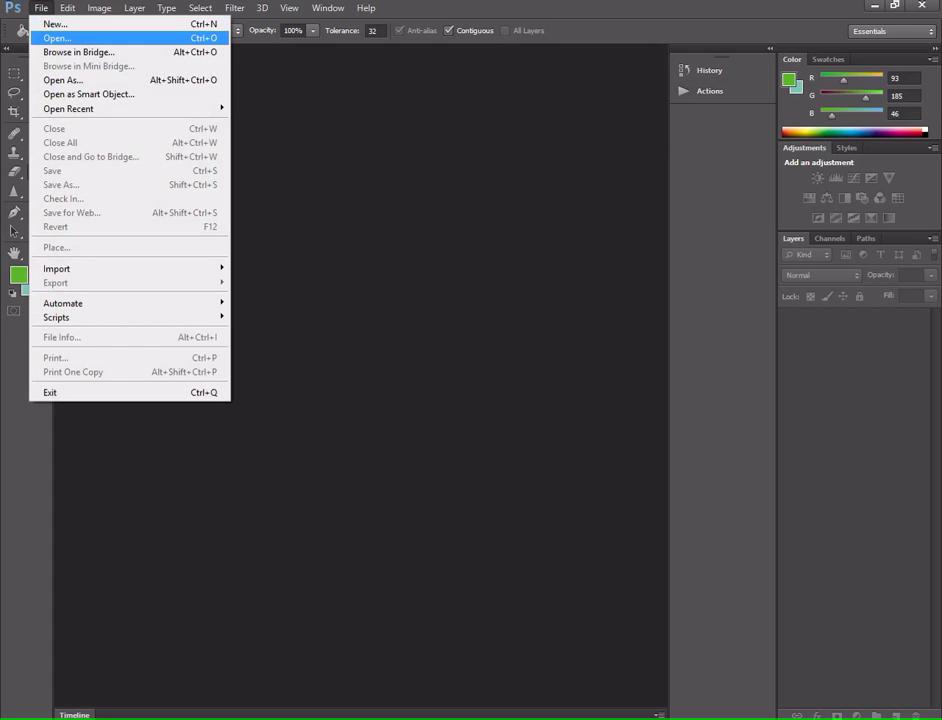
{"action": "left_click", "coordinate": [57, 38]}
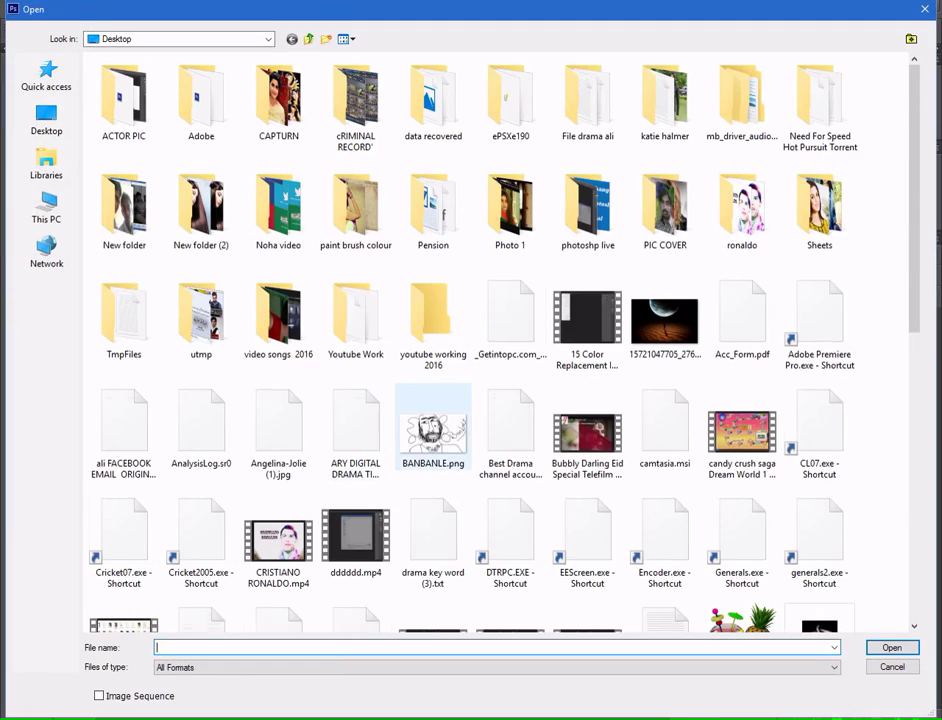
{"action": "left_click", "coordinate": [278, 425]}
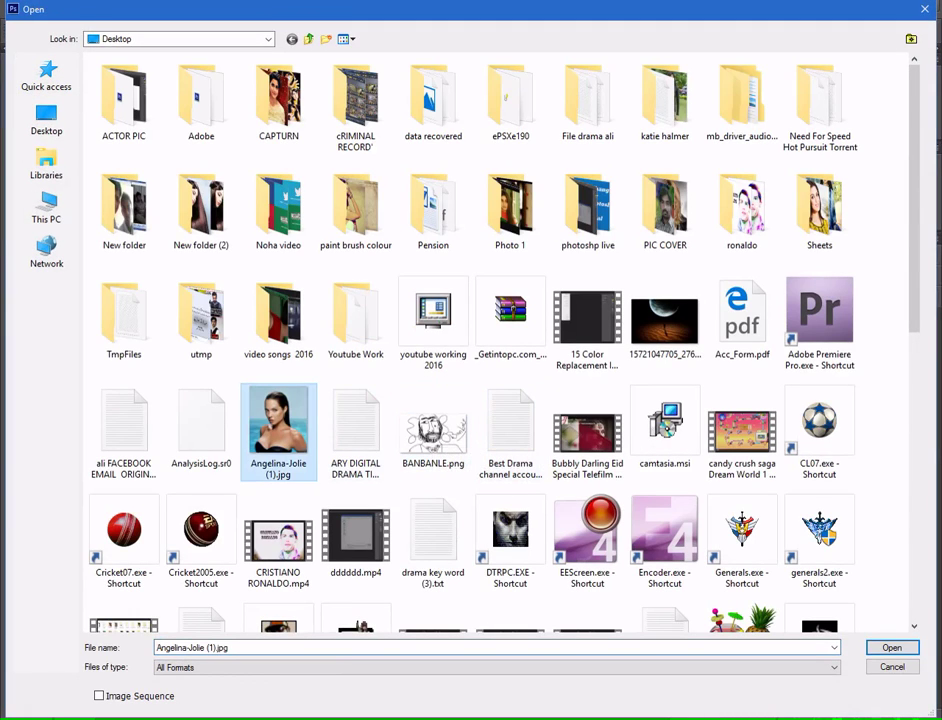
{"action": "key", "text": "Return"}
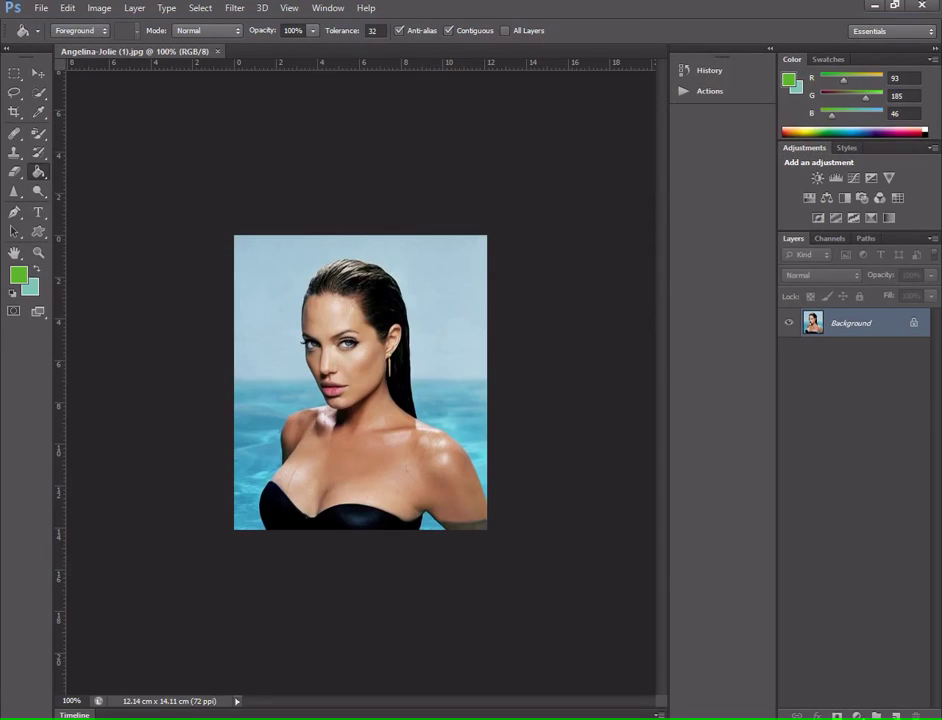
Duplicate the Background layer, accepting the default name 'Background copy'.
{"action": "right_click", "coordinate": [850, 322]}
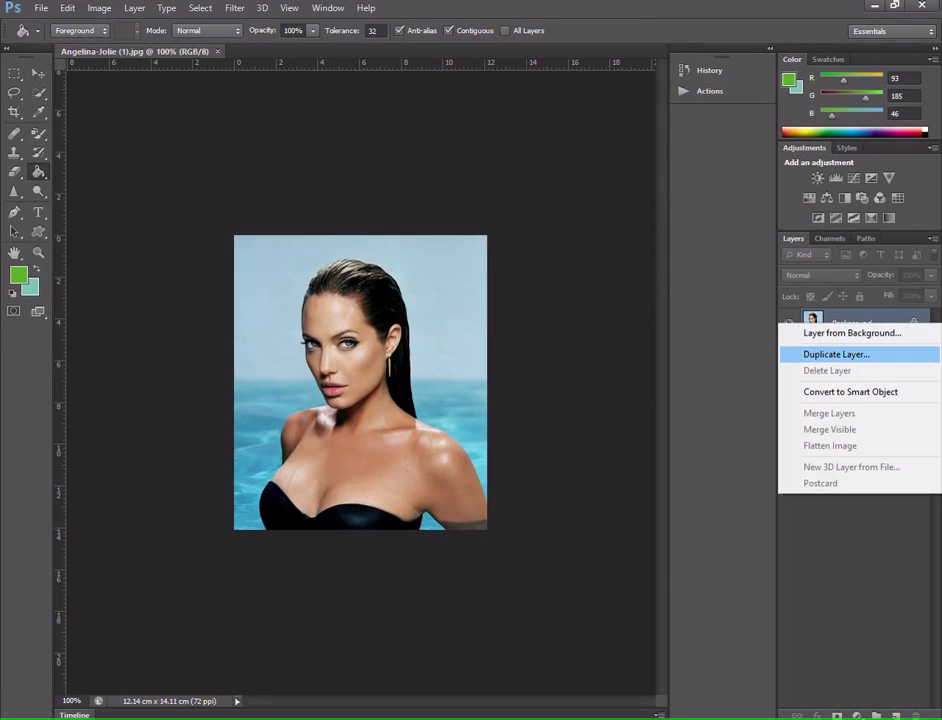
{"action": "left_click", "coordinate": [820, 354]}
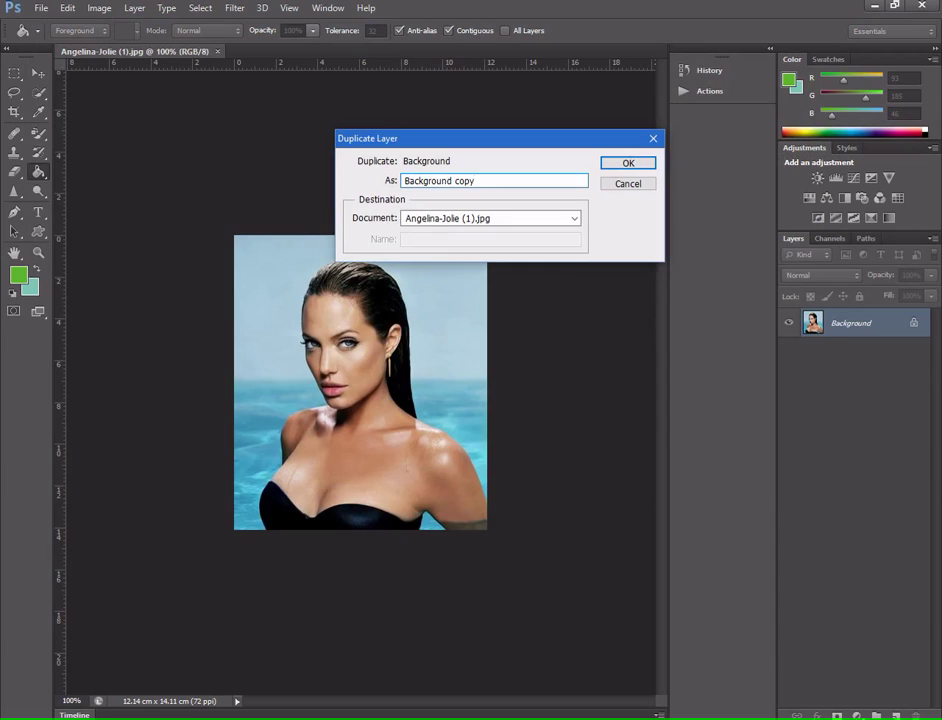
{"action": "key", "text": "Return"}
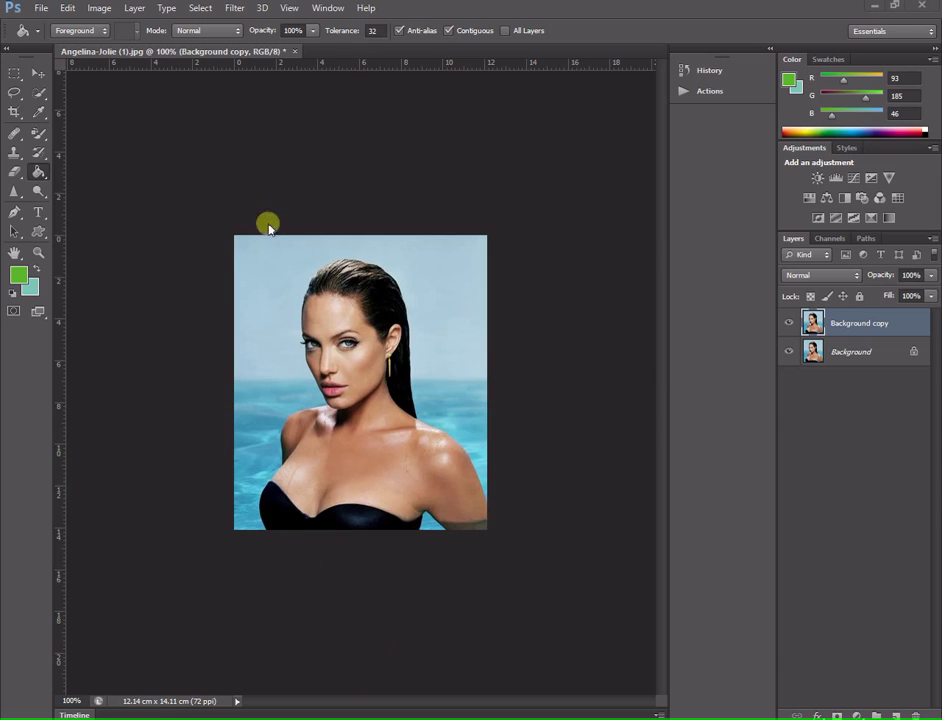
Sharpen Background copy with Unsharp Mask at 248% amount and 2.9-pixel radius.
{"action": "left_click", "coordinate": [236, 9]}
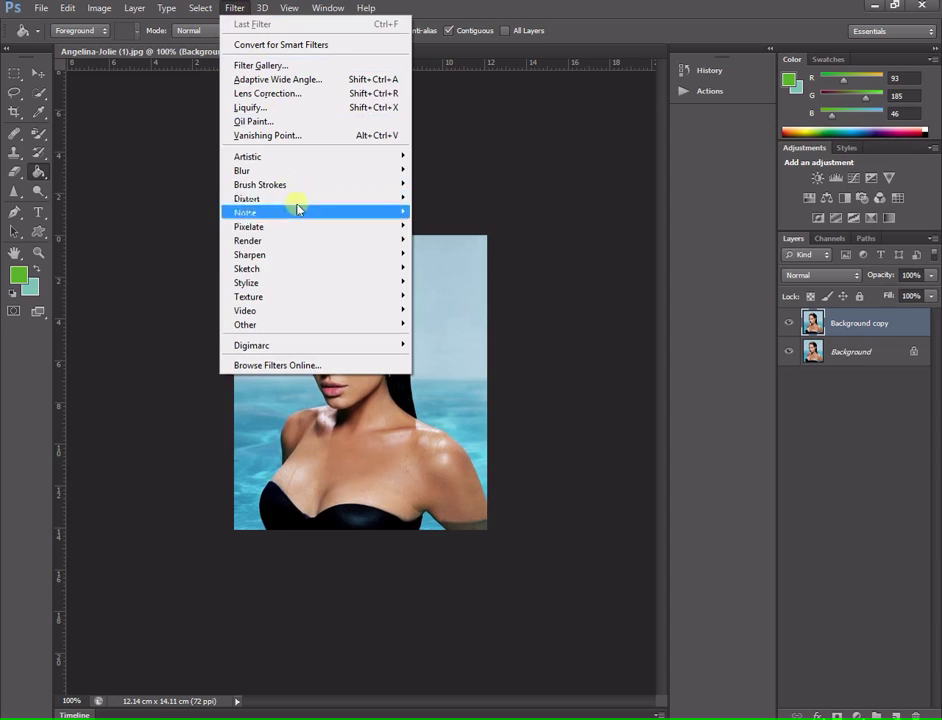
{"action": "mouse_move", "coordinate": [250, 254]}
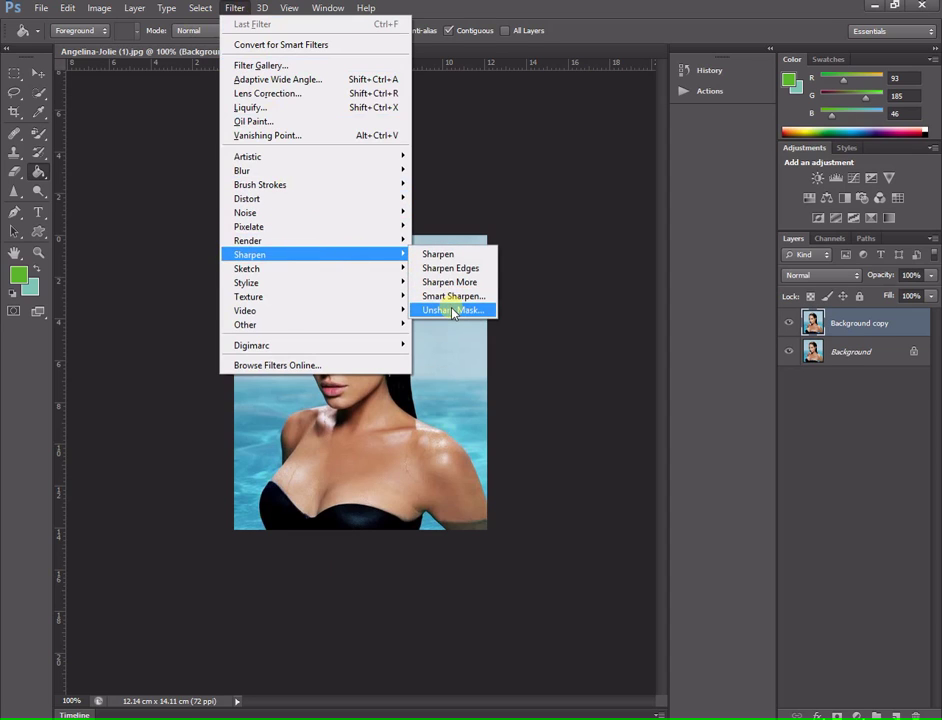
{"action": "left_click", "coordinate": [453, 311]}
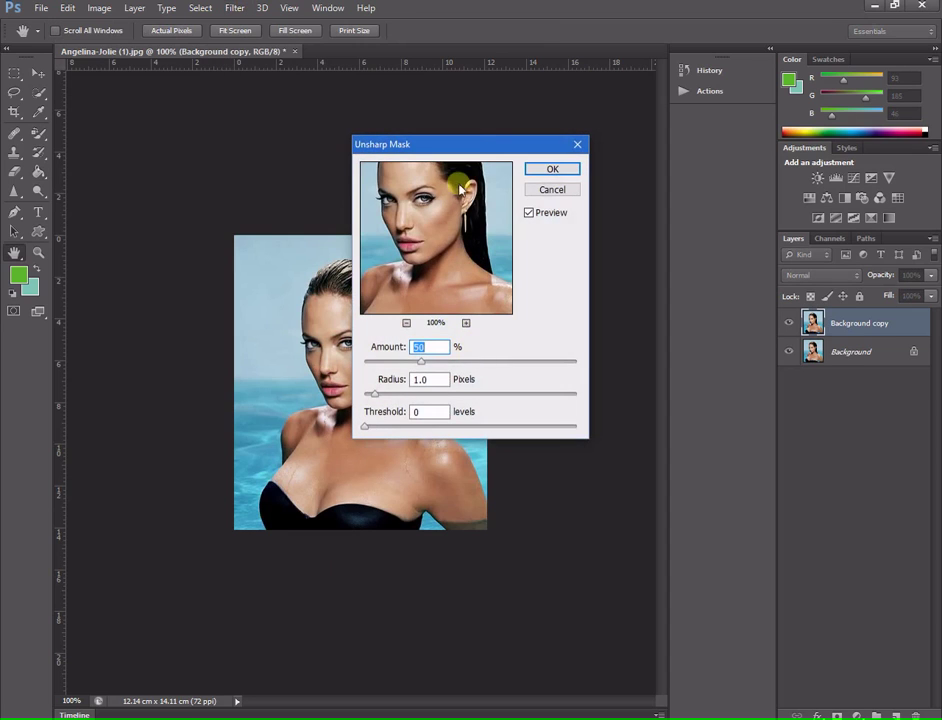
{"action": "left_click_drag", "start_coordinate": [472, 158], "coordinate": [730, 293]}
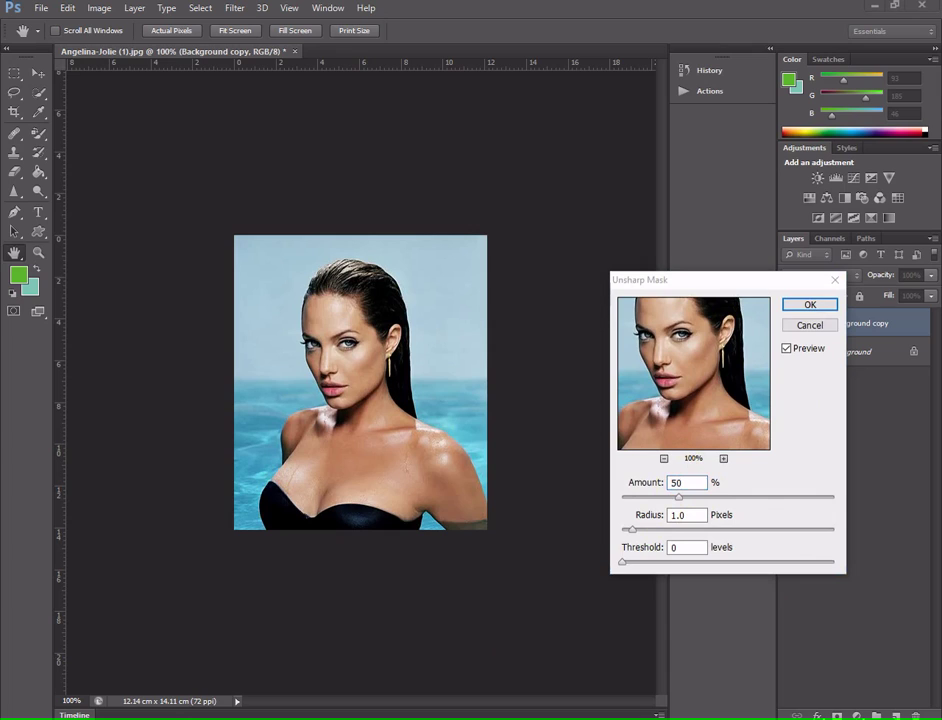
{"action": "left_click", "coordinate": [710, 482]}
{"action": "type", "text": "24"}
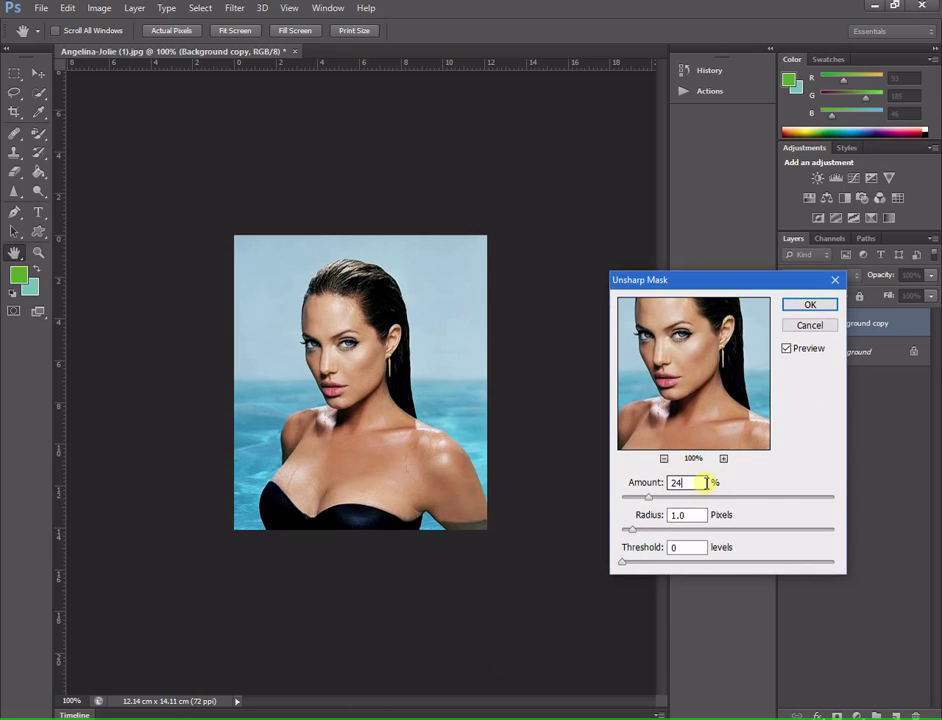
{"action": "type", "text": "8"}
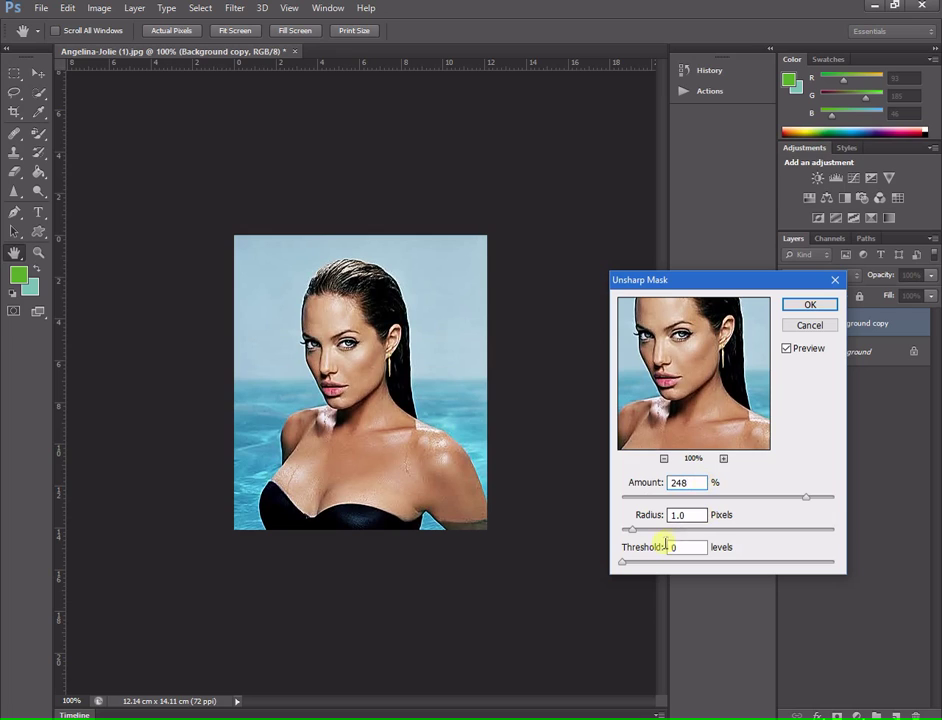
{"action": "left_click", "coordinate": [677, 514]}
{"action": "type", "text": "2.9"}
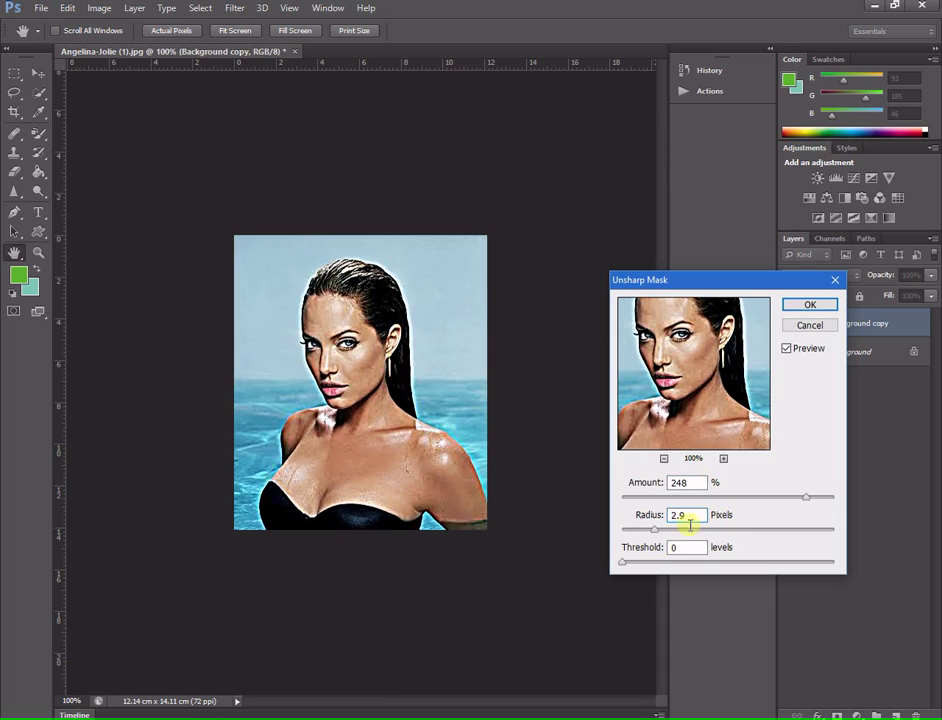
{"action": "left_click", "coordinate": [810, 304]}
{"action": "key", "text": "g"}
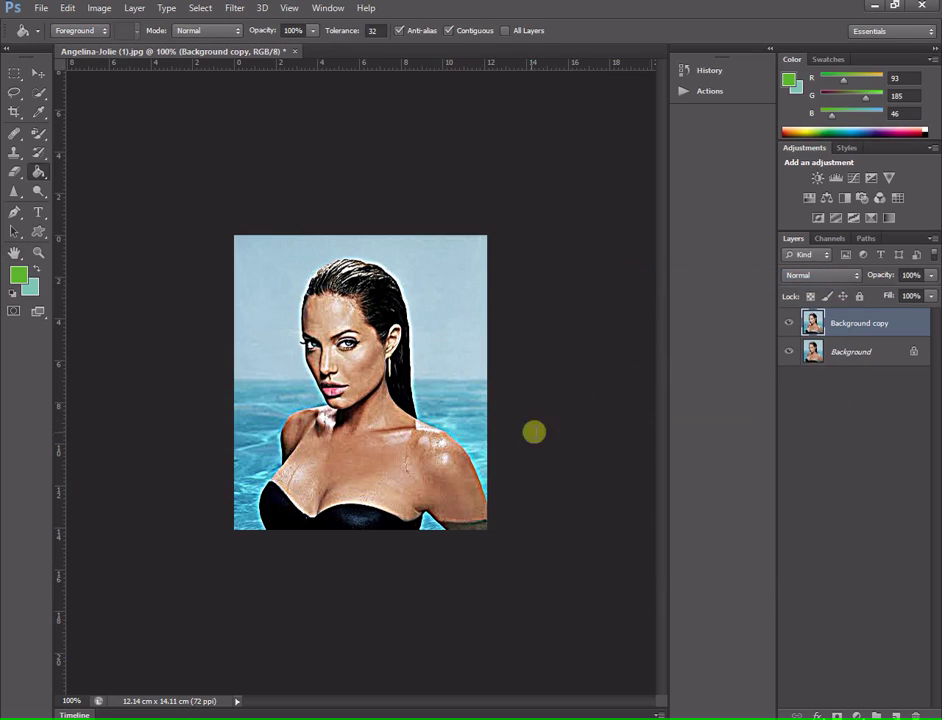
{"action": "left_click", "coordinate": [328, 385]}
Undo the accidental lip fill and duplicate Background copy as 'Background copy 2'.
{"action": "key", "text": "ctrl+z"}
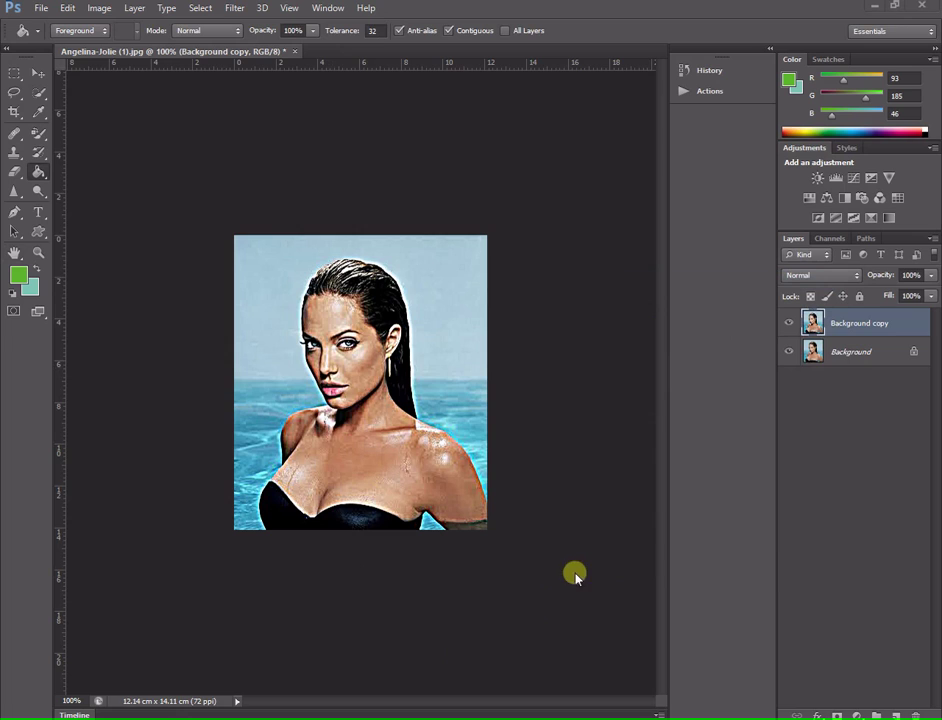
{"action": "right_click", "coordinate": [892, 332]}
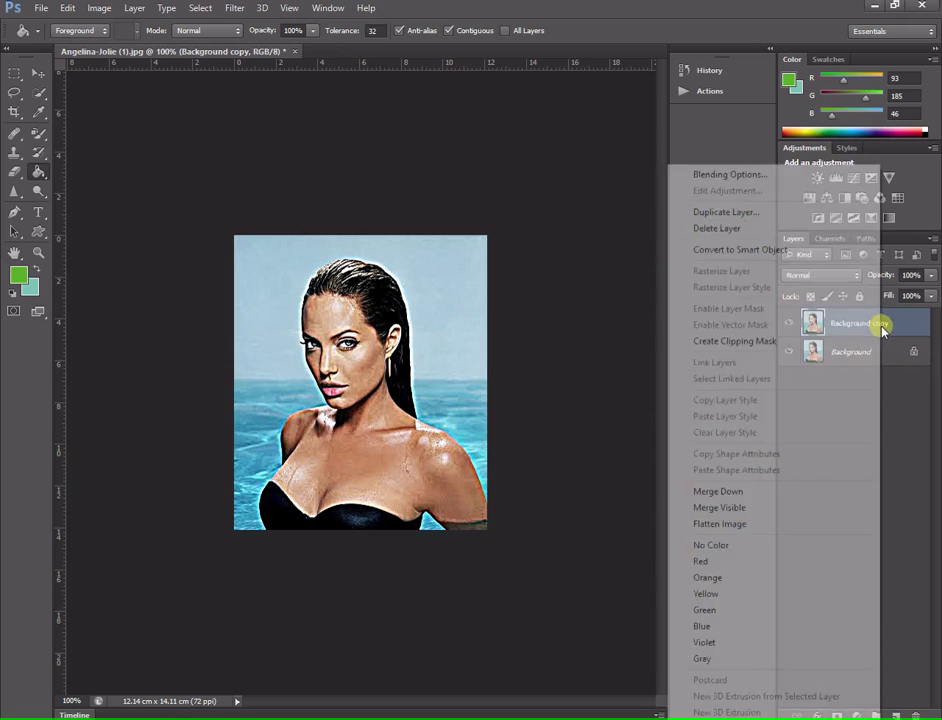
{"action": "left_click", "coordinate": [782, 212]}
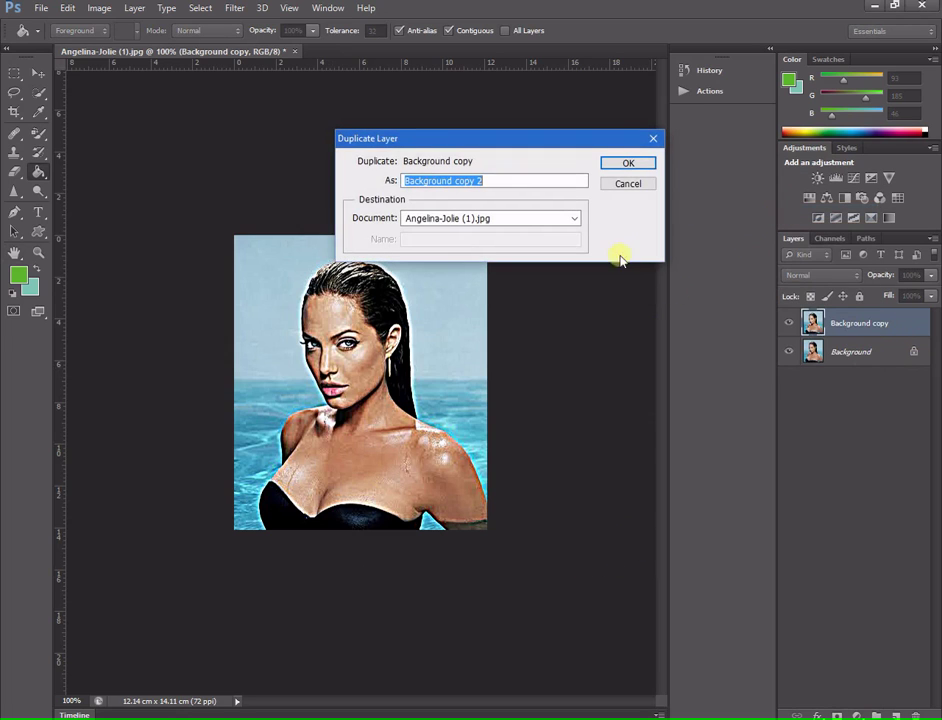
{"action": "left_click", "coordinate": [638, 164]}
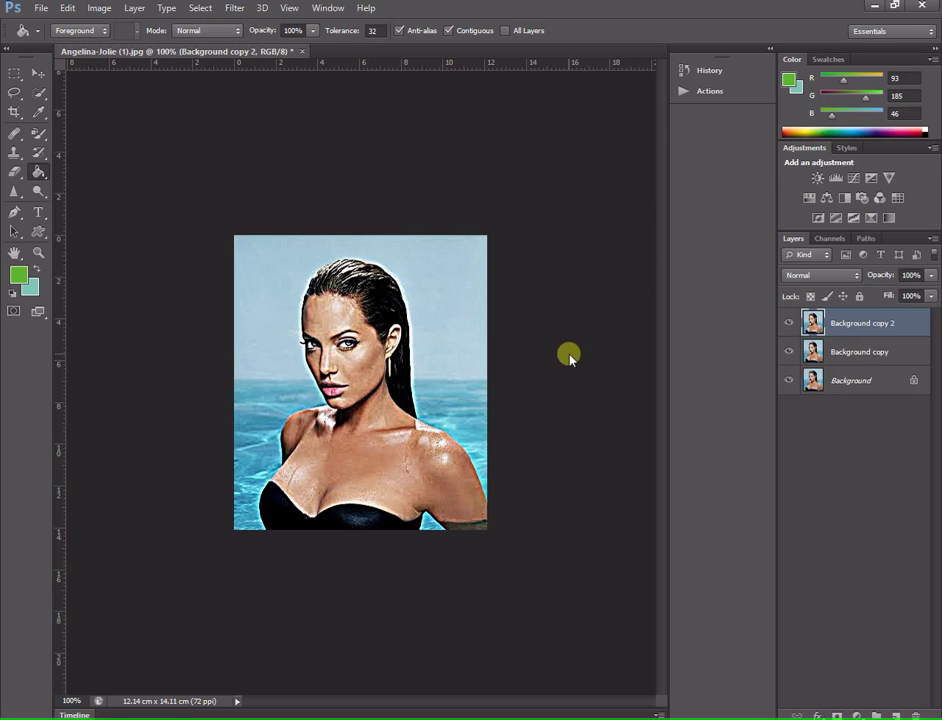
Apply a High Pass filter with a 5.5-pixel radius to Background copy 2.
{"action": "left_click", "coordinate": [233, 8]}
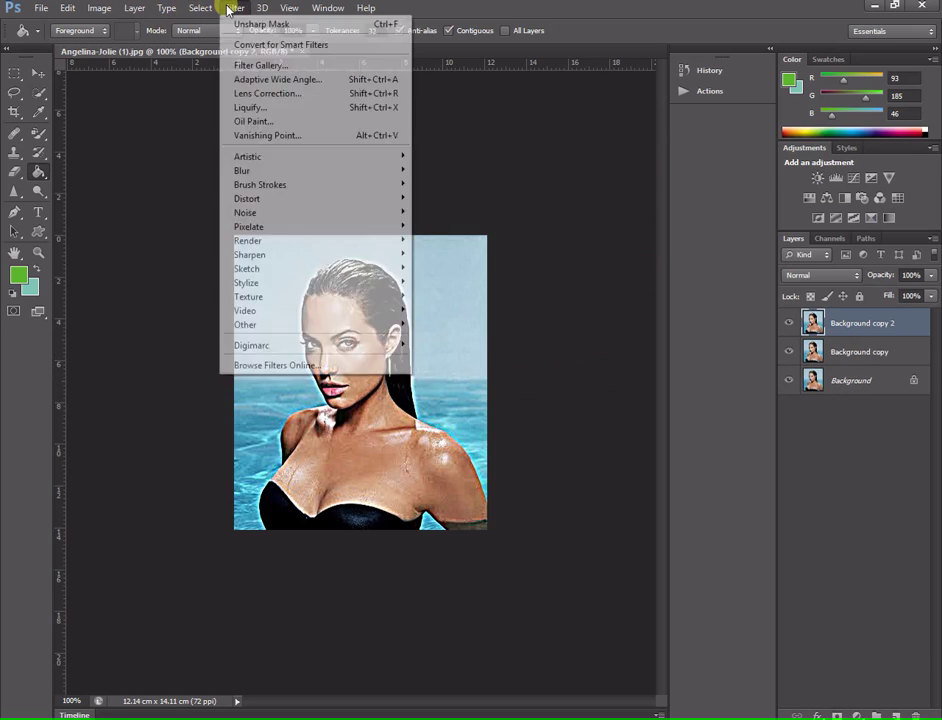
{"action": "mouse_move", "coordinate": [245, 325]}
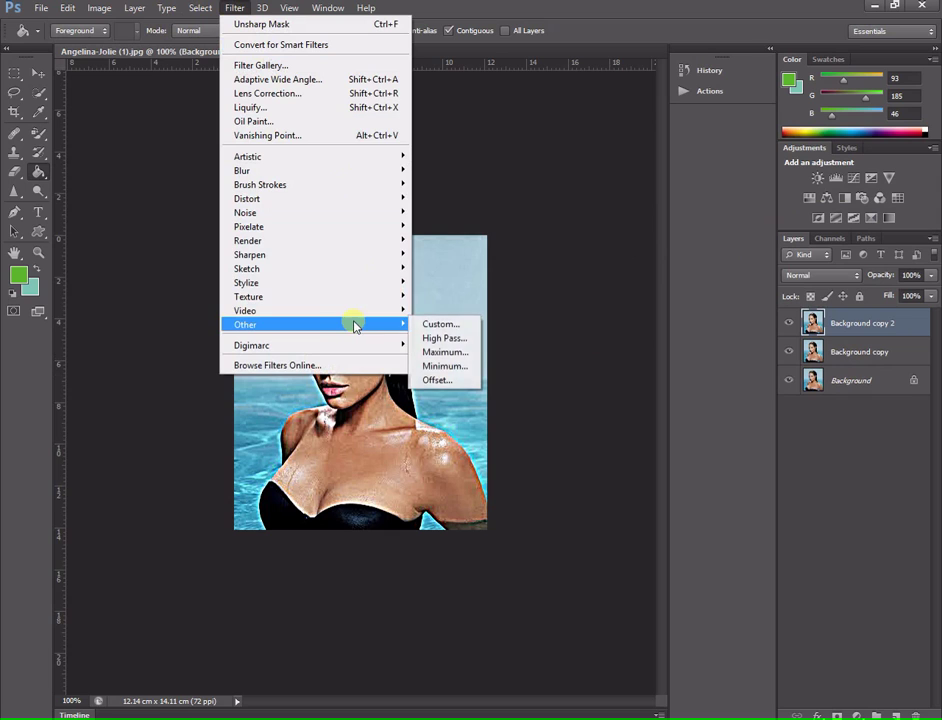
{"action": "left_click", "coordinate": [440, 338]}
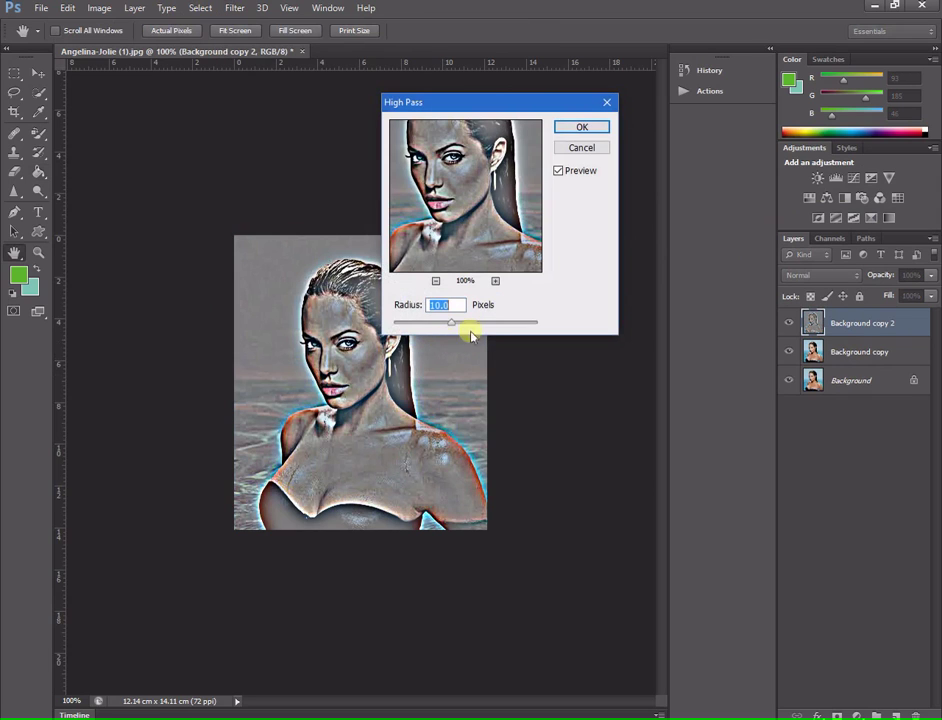
{"action": "left_click_drag", "start_coordinate": [486, 101], "coordinate": [688, 275]}
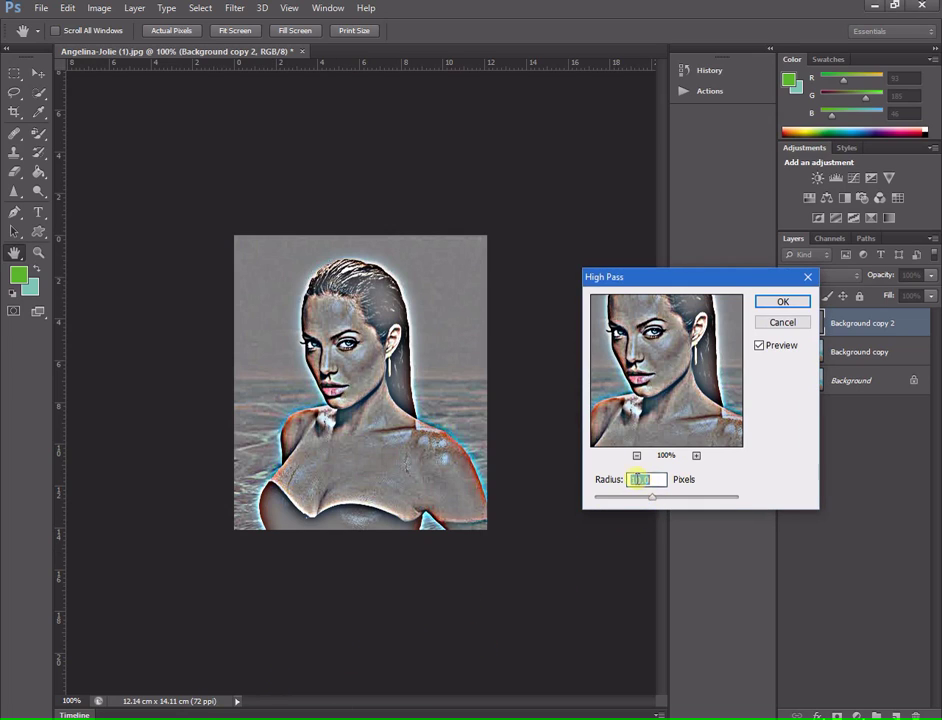
{"action": "left_click_drag", "start_coordinate": [655, 497], "coordinate": [639, 497]}
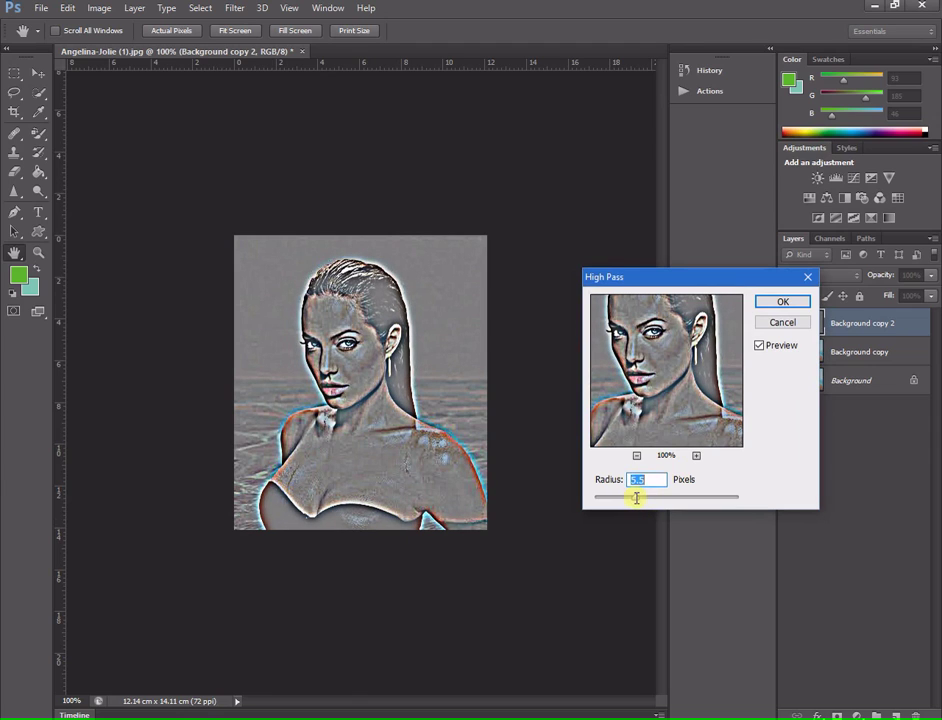
{"action": "left_click", "coordinate": [783, 301]}
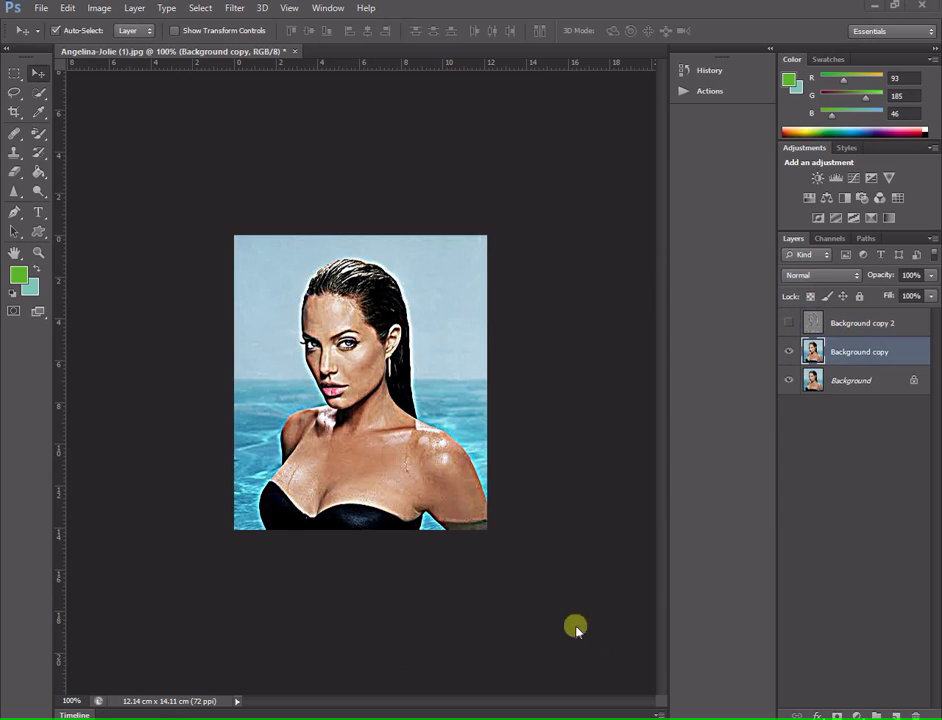
Compare with Background copy 2, leave it hidden, and switch to the Smudge tool.
{"action": "left_click", "coordinate": [789, 325]}
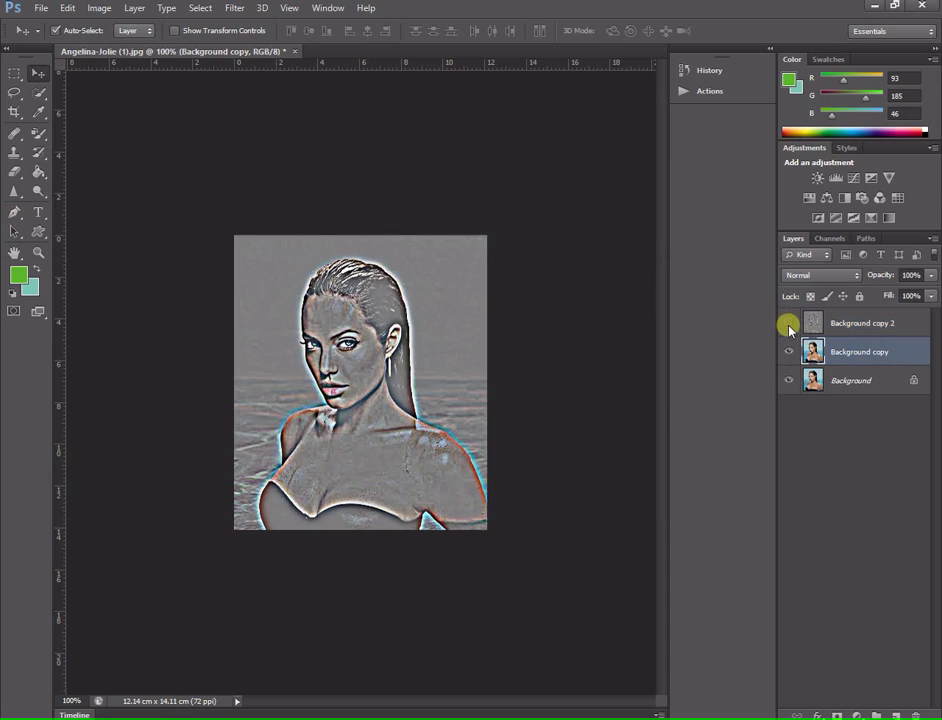
{"action": "left_click", "coordinate": [789, 323]}
{"action": "left_click", "coordinate": [789, 323]}
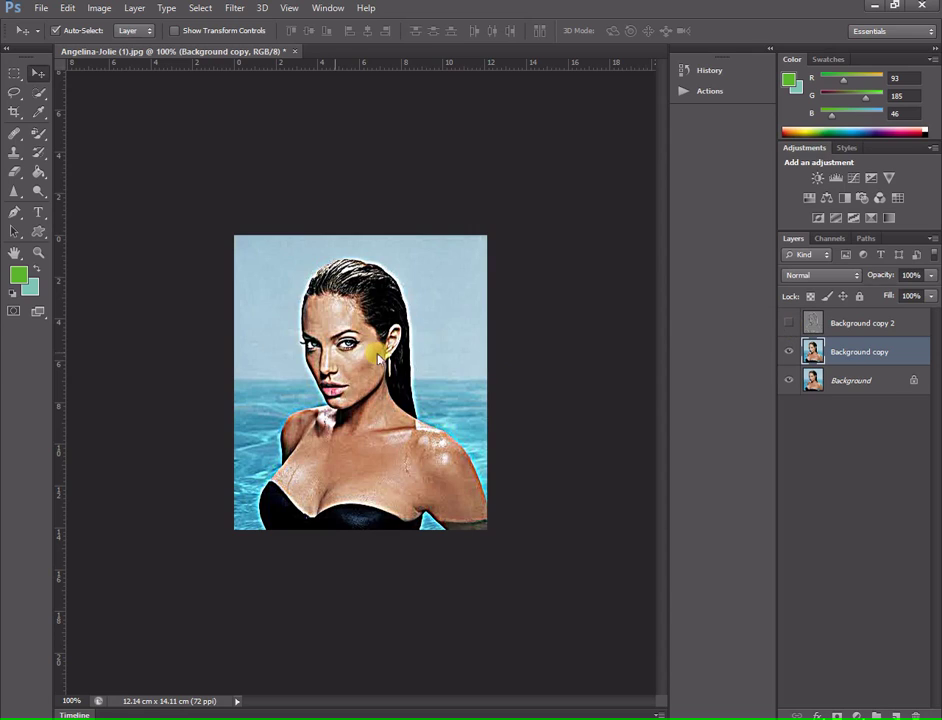
{"action": "left_click", "coordinate": [16, 193]}
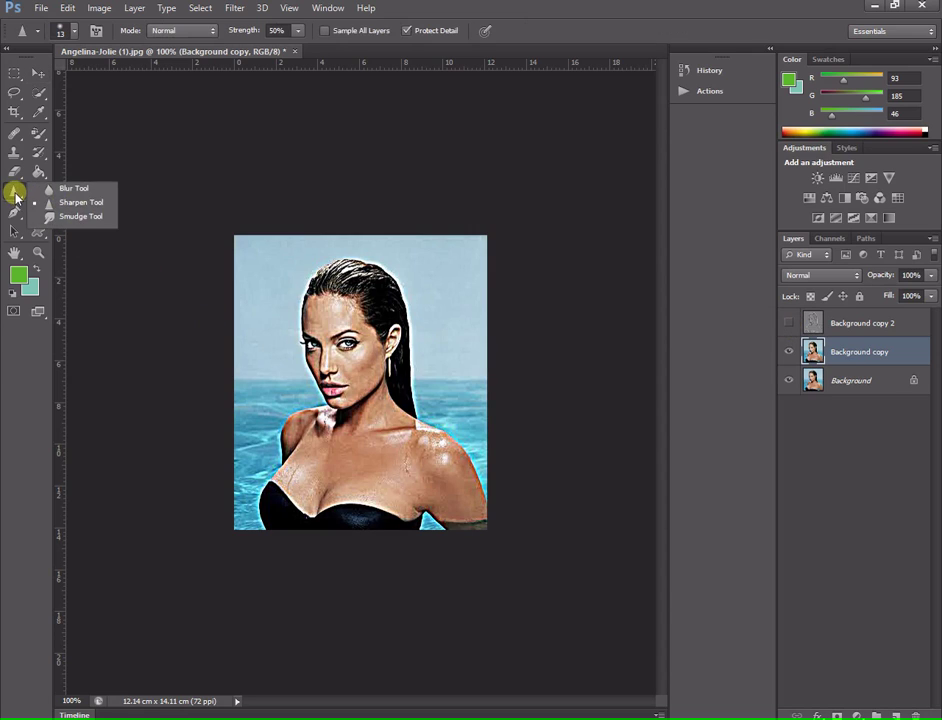
{"action": "left_click", "coordinate": [60, 216]}
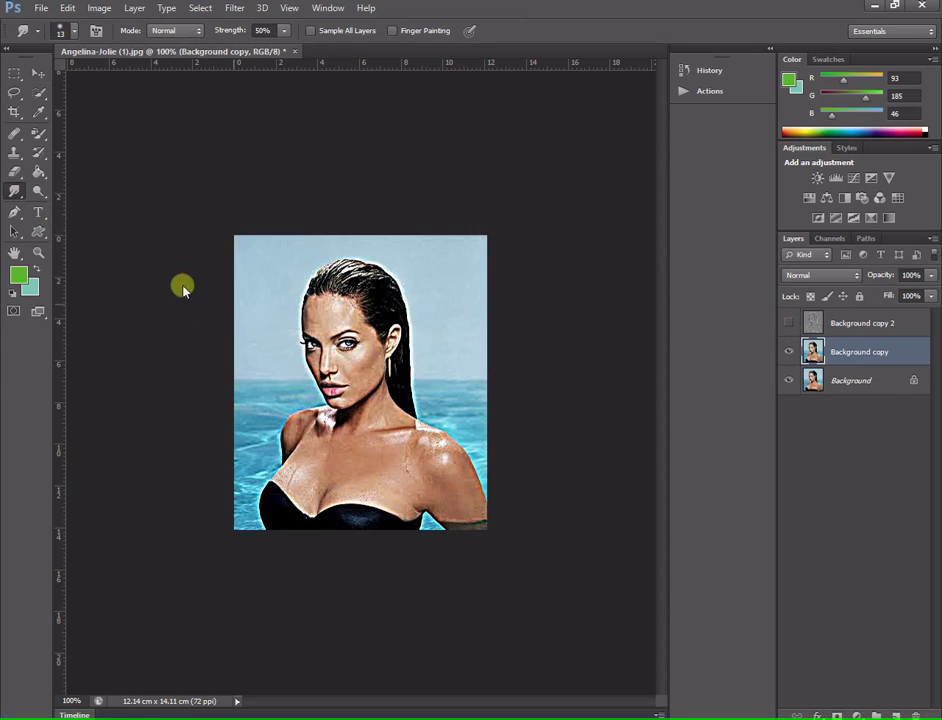
Enlarge the smudge brush to 27 px and adjust its hardness.
{"action": "right_click", "coordinate": [262, 356]}
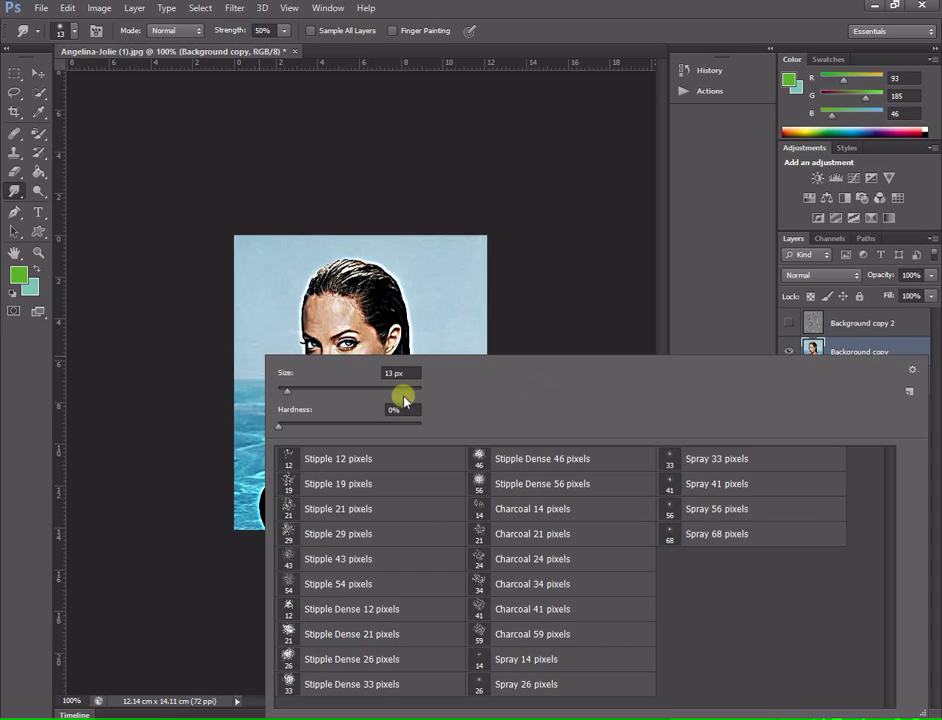
{"action": "left_click_drag", "start_coordinate": [289, 391], "coordinate": [293, 395]}
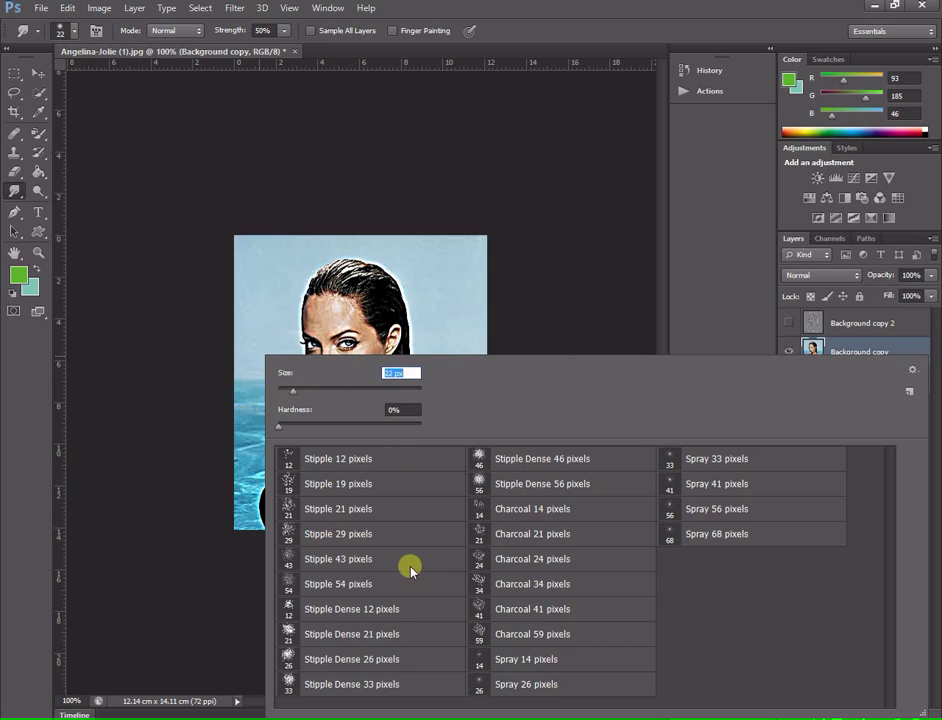
{"action": "key", "text": "Up"}
{"action": "key", "text": "Up"}
{"action": "key", "text": "Up"}
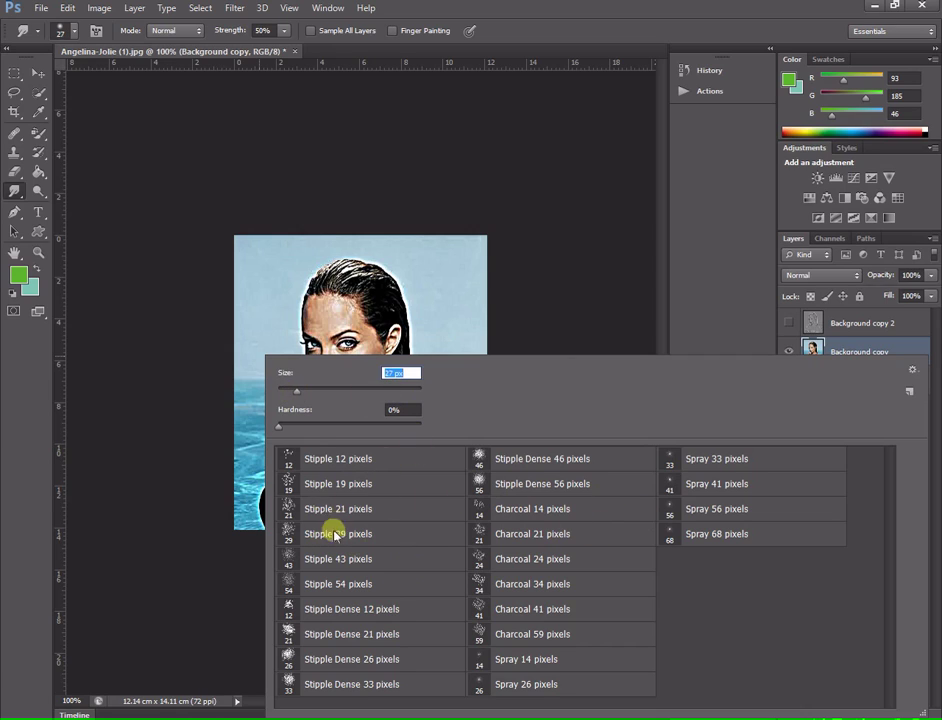
{"action": "left_click", "coordinate": [278, 427]}
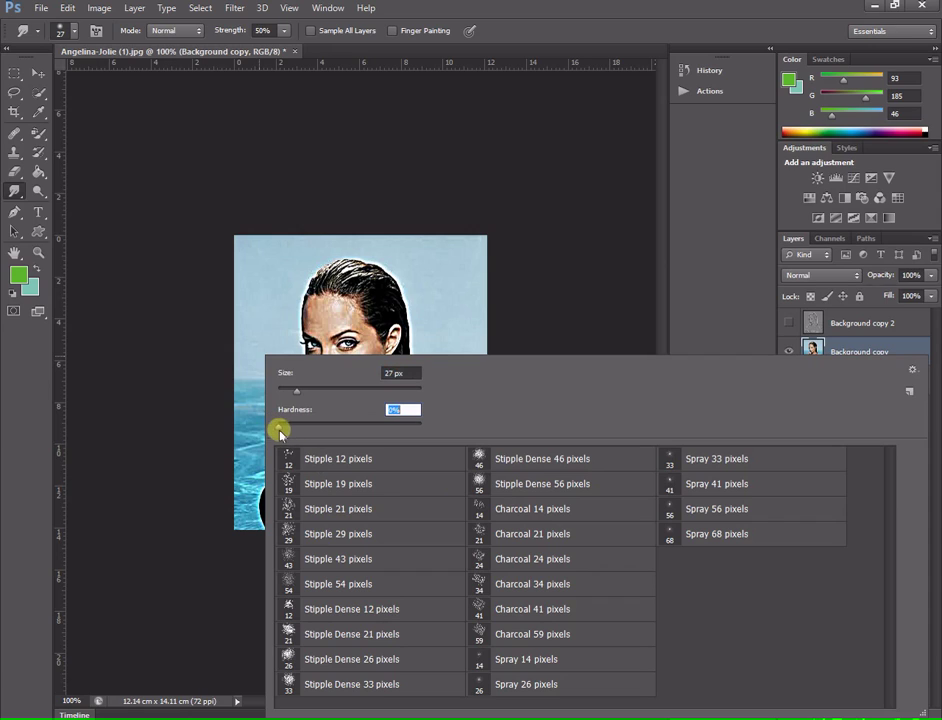
Try the 33, 41, 56 and 26-pixel Spray presets, then choose Charcoal 24 pixels.
{"action": "left_click", "coordinate": [703, 464]}
{"action": "left_click", "coordinate": [718, 484]}
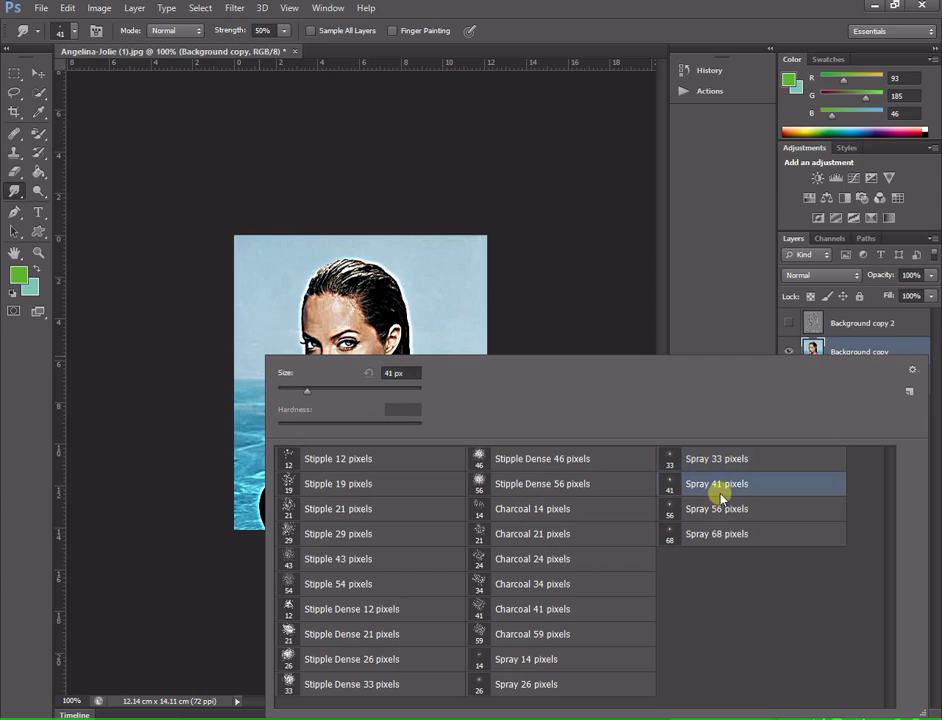
{"action": "left_click", "coordinate": [719, 510]}
{"action": "left_click", "coordinate": [731, 462]}
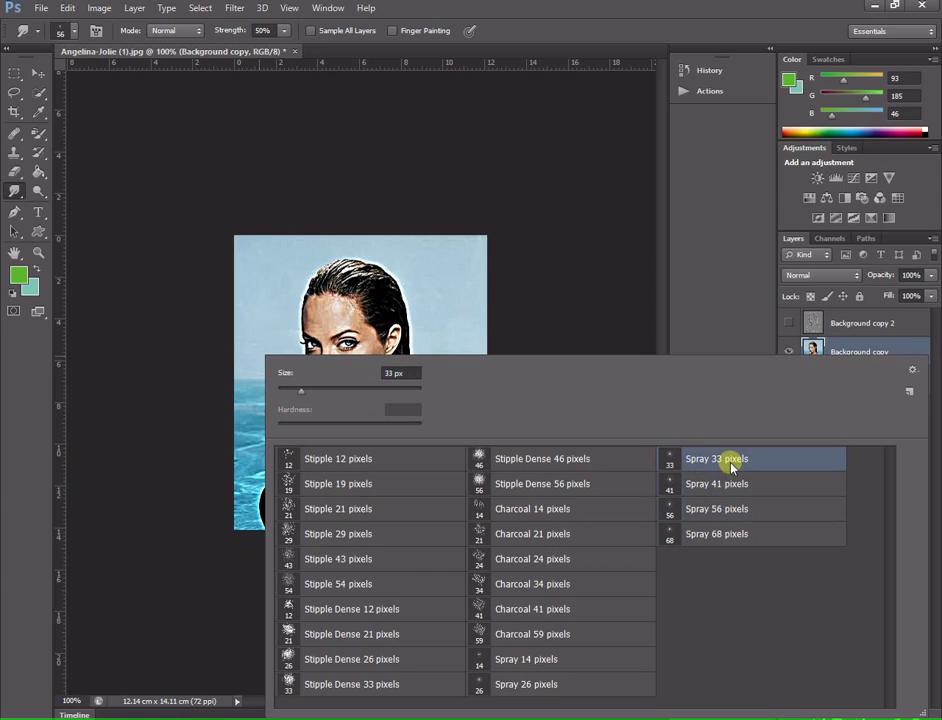
{"action": "left_click", "coordinate": [546, 685]}
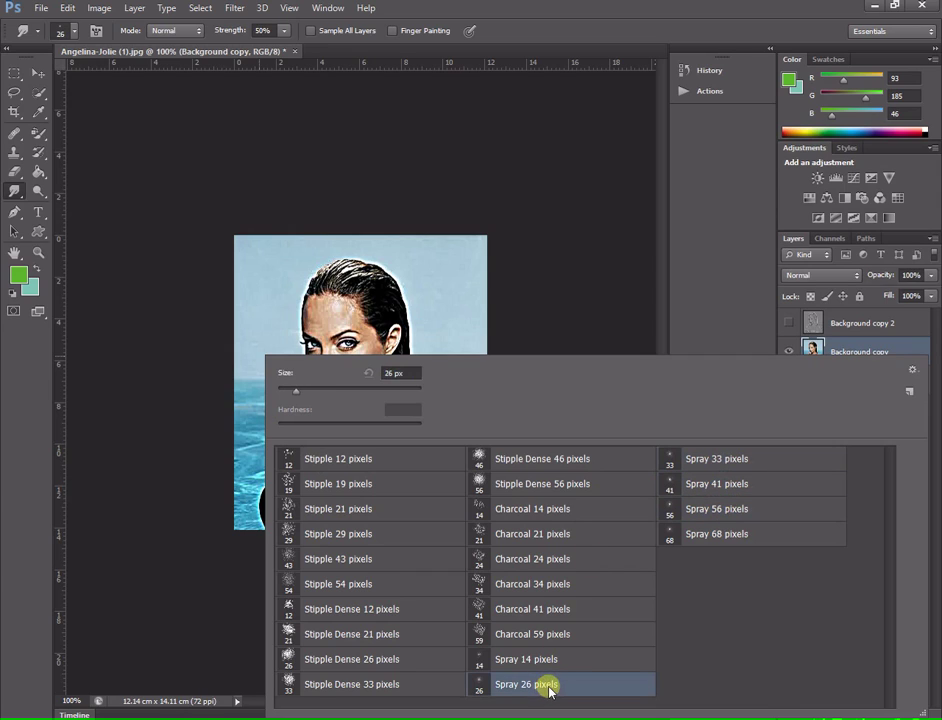
{"action": "left_click", "coordinate": [557, 563]}
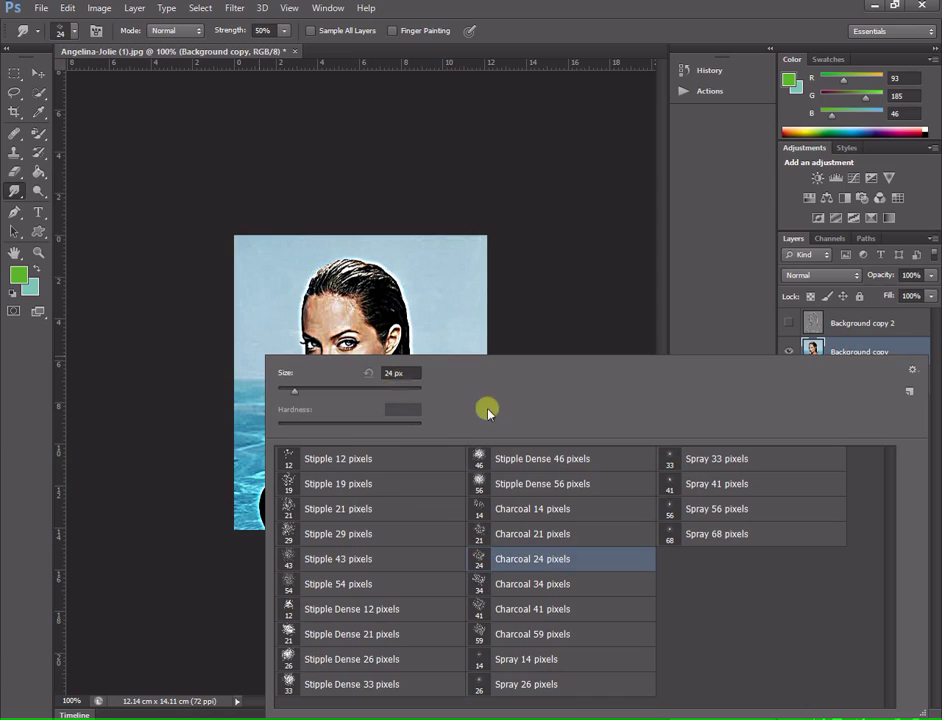
{"action": "key", "text": "Return"}
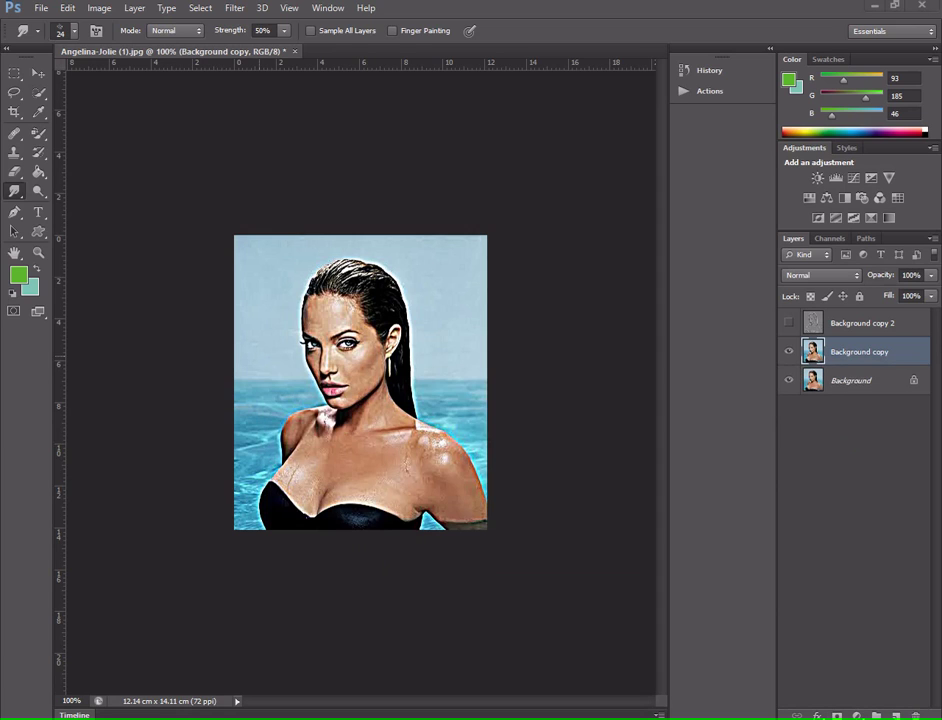
Zoom in on the face, shrink the brush to 15 px, and smooth the eyelid crease.
{"action": "scroll", "coordinate": [361, 384], "scroll_direction": "up", "scroll_amount": 3}
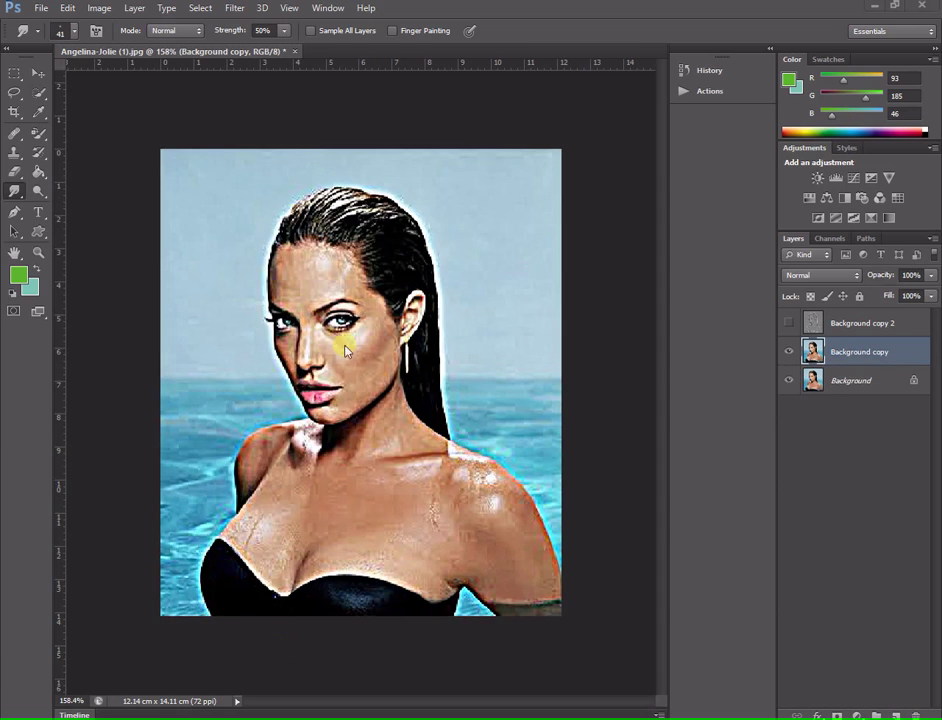
{"action": "scroll", "coordinate": [342, 360], "scroll_direction": "up", "scroll_amount": 2}
{"action": "scroll", "coordinate": [330, 332], "scroll_direction": "up", "scroll_amount": 2}
{"action": "scroll", "coordinate": [273, 347], "scroll_direction": "up", "scroll_amount": 2}
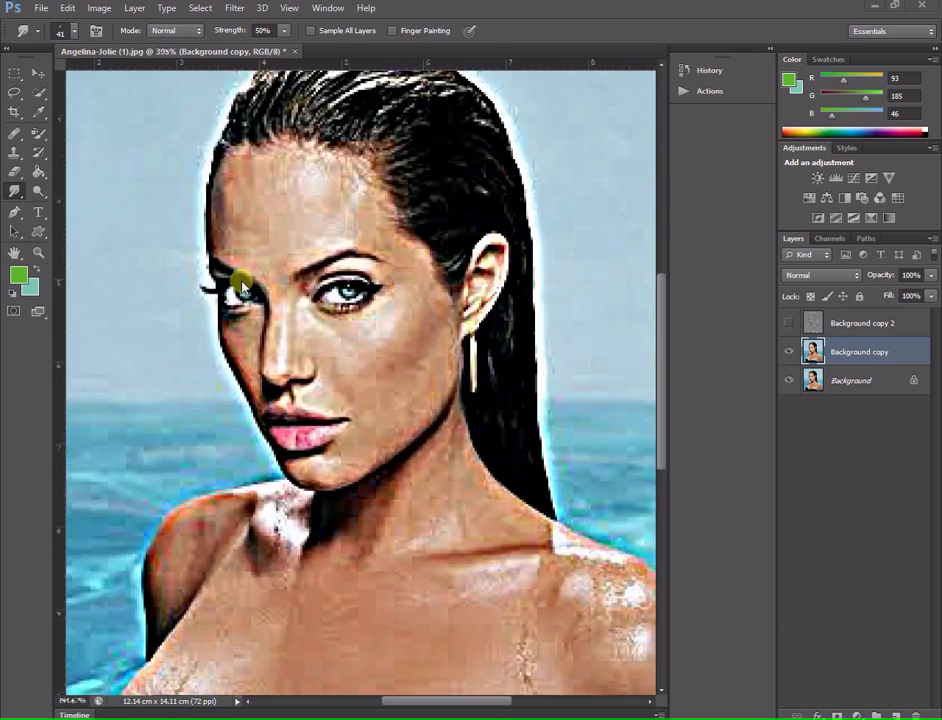
{"action": "scroll", "coordinate": [242, 273], "scroll_direction": "up", "scroll_amount": 2}
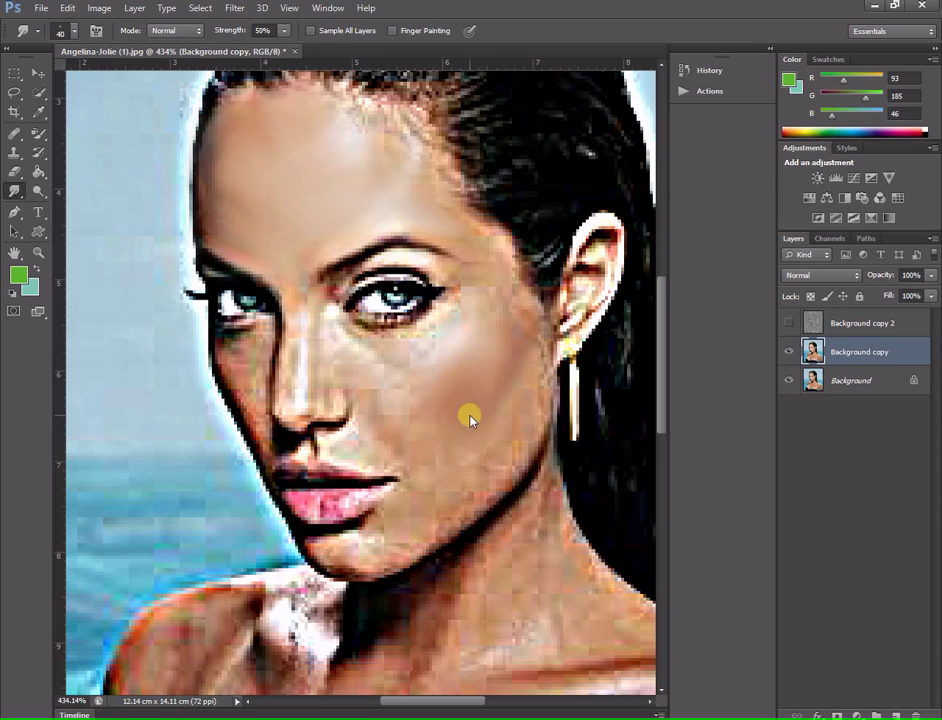
{"action": "key", "text": "bracketleft"}
{"action": "key", "text": "bracketleft"}
{"action": "key", "text": "bracketleft"}
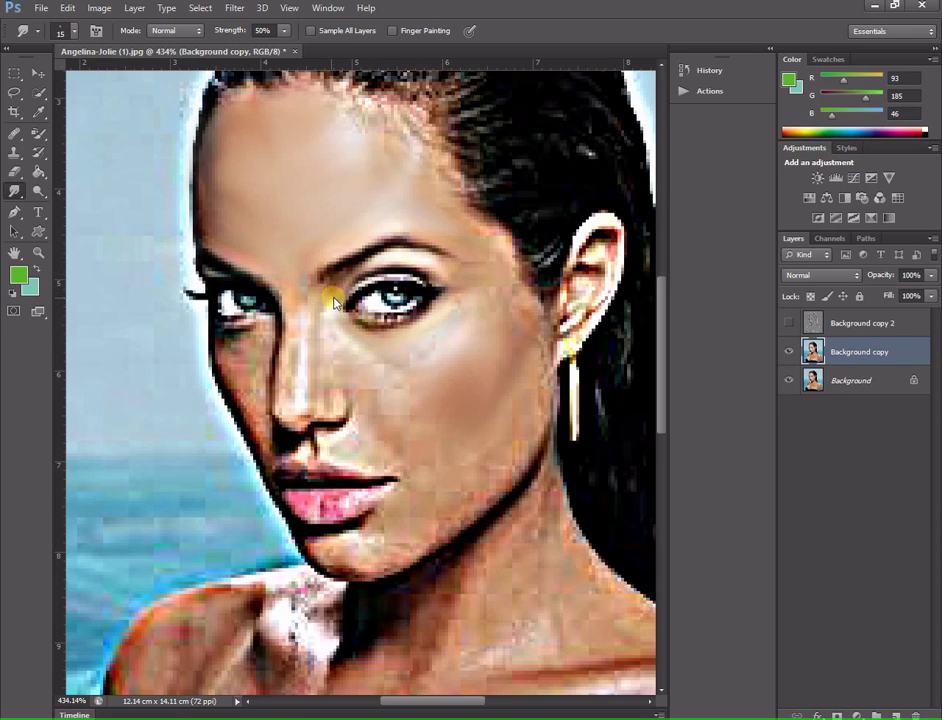
{"action": "mouse_move", "coordinate": [385, 261]}
{"action": "left_mouse_down"}
{"action": "mouse_move", "coordinate": [453, 266]}
{"action": "mouse_move", "coordinate": [406, 265]}
{"action": "left_mouse_up"}
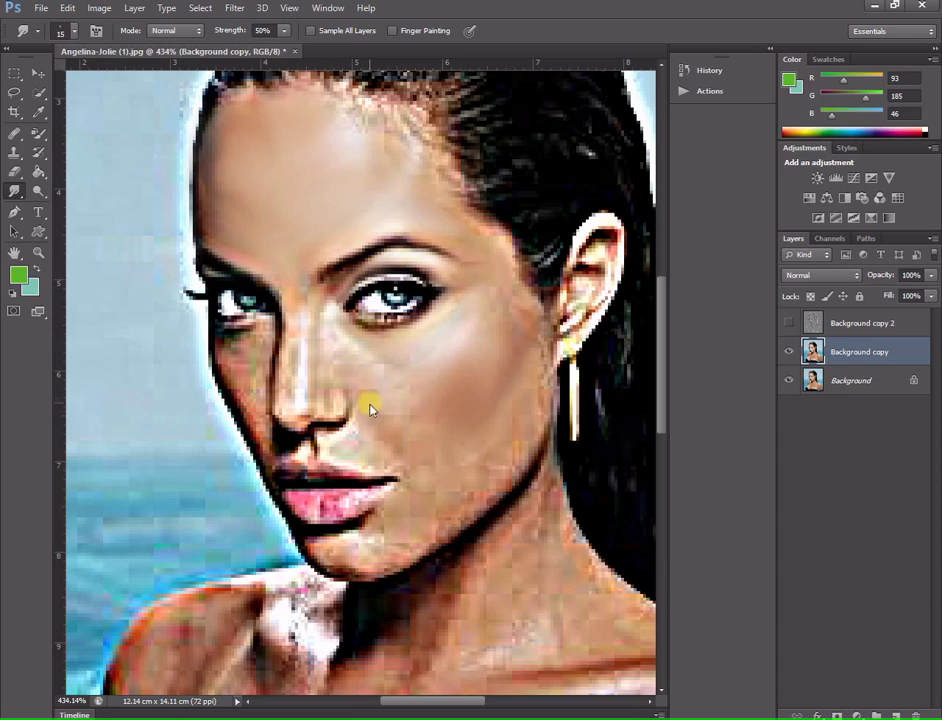
Smudge the upper lip, cheek and jaw skin into a soft painted look.
{"action": "mouse_move", "coordinate": [337, 444]}
{"action": "left_mouse_down"}
{"action": "mouse_move", "coordinate": [368, 414]}
{"action": "mouse_move", "coordinate": [336, 441]}
{"action": "mouse_move", "coordinate": [389, 452]}
{"action": "mouse_move", "coordinate": [364, 469]}
{"action": "mouse_move", "coordinate": [378, 450]}
{"action": "mouse_move", "coordinate": [464, 451]}
{"action": "left_mouse_up"}
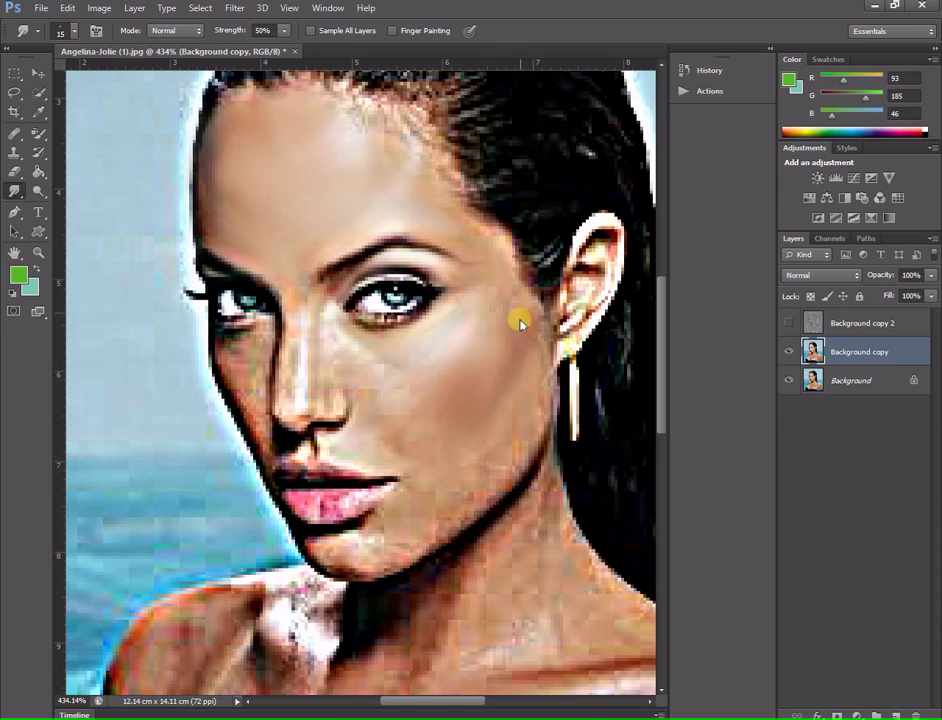
{"action": "left_click_drag", "start_coordinate": [520, 323], "coordinate": [505, 298]}
{"action": "mouse_move", "coordinate": [473, 233]}
{"action": "left_mouse_down"}
{"action": "mouse_move", "coordinate": [494, 238]}
{"action": "mouse_move", "coordinate": [536, 305]}
{"action": "mouse_move", "coordinate": [549, 349]}
{"action": "mouse_move", "coordinate": [512, 453]}
{"action": "left_mouse_up"}
{"action": "mouse_move", "coordinate": [447, 514]}
{"action": "left_mouse_down"}
{"action": "mouse_move", "coordinate": [423, 551]}
{"action": "mouse_move", "coordinate": [490, 488]}
{"action": "mouse_move", "coordinate": [534, 349]}
{"action": "left_mouse_up"}
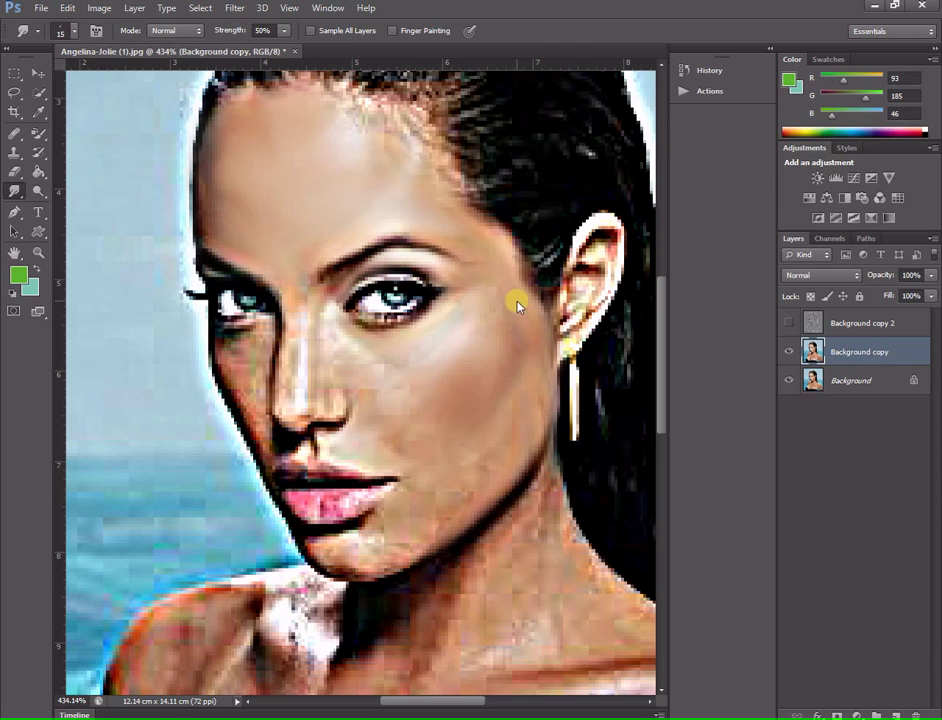
{"action": "mouse_move", "coordinate": [516, 301]}
{"action": "left_mouse_down"}
{"action": "mouse_move", "coordinate": [412, 235]}
{"action": "mouse_move", "coordinate": [498, 272]}
{"action": "left_mouse_up"}
{"action": "mouse_move", "coordinate": [456, 522]}
{"action": "left_mouse_down"}
{"action": "mouse_move", "coordinate": [444, 551]}
{"action": "mouse_move", "coordinate": [490, 475]}
{"action": "mouse_move", "coordinate": [444, 537]}
{"action": "mouse_move", "coordinate": [333, 552]}
{"action": "mouse_move", "coordinate": [305, 532]}
{"action": "mouse_move", "coordinate": [379, 566]}
{"action": "left_mouse_up"}
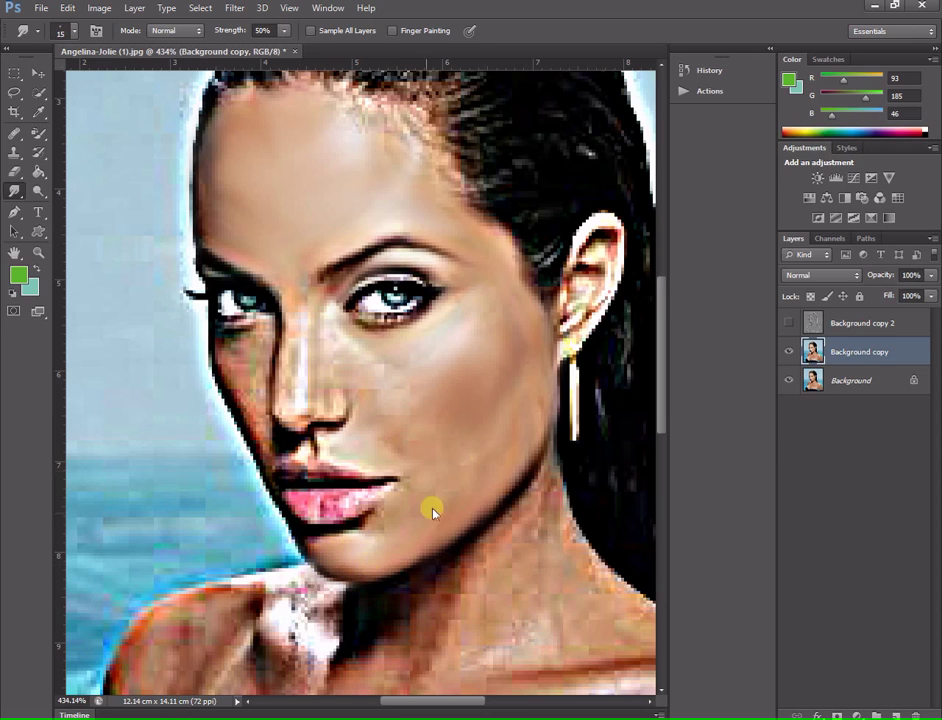
Shrink the smudge brush to 9 px and smooth the skin beside the nose.
{"action": "scroll", "coordinate": [345, 524], "scroll_direction": "up", "scroll_amount": 3}
{"action": "scroll", "coordinate": [345, 527], "scroll_direction": "up", "scroll_amount": 3}
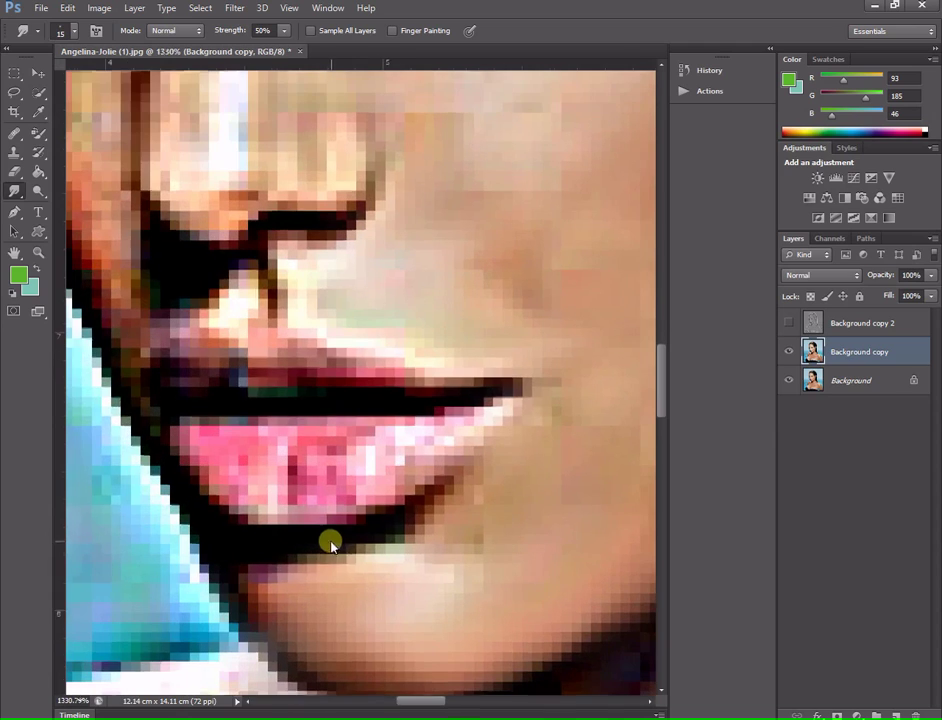
{"action": "key", "text": "bracketright"}
{"action": "key", "text": "bracketright"}
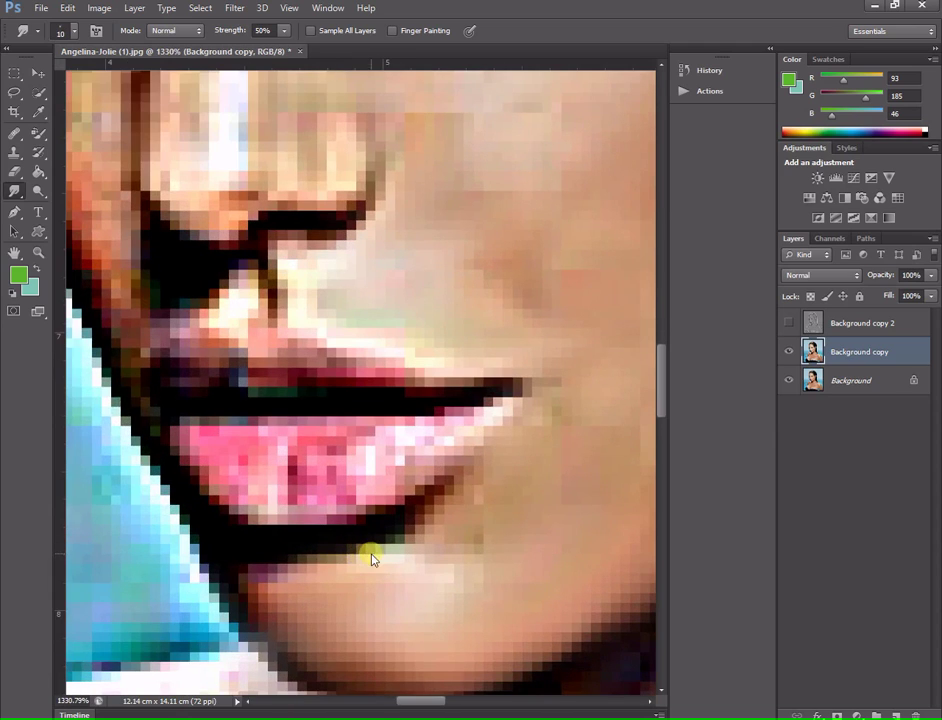
{"action": "key", "text": "bracketleft"}
{"action": "key", "text": "bracketleft"}
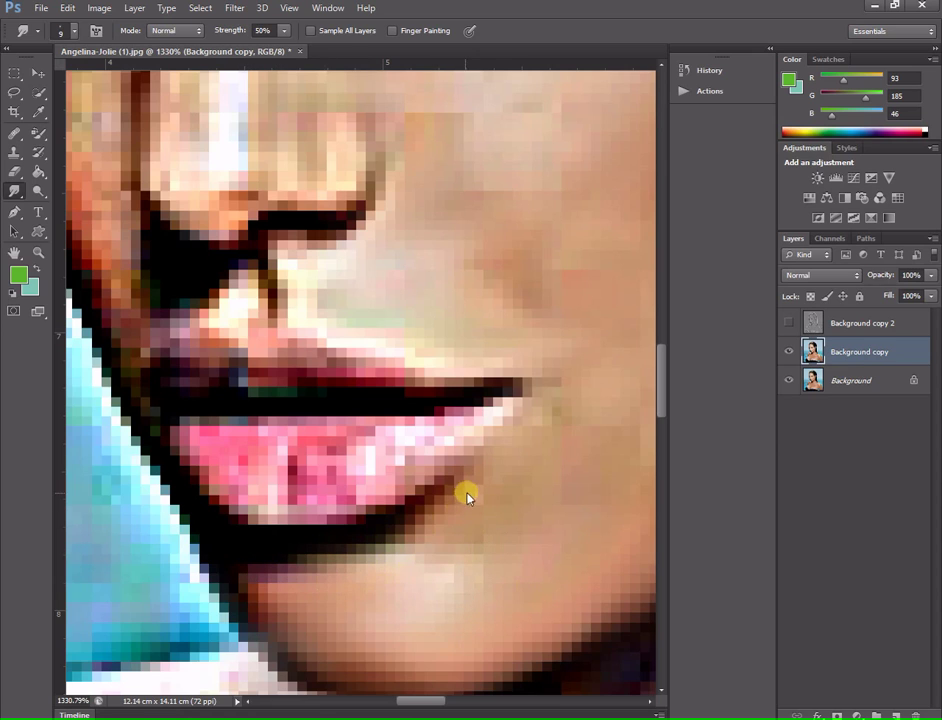
{"action": "scroll", "coordinate": [410, 561], "scroll_direction": "down", "scroll_amount": 2}
{"action": "scroll", "coordinate": [440, 525], "scroll_direction": "down", "scroll_amount": 1}
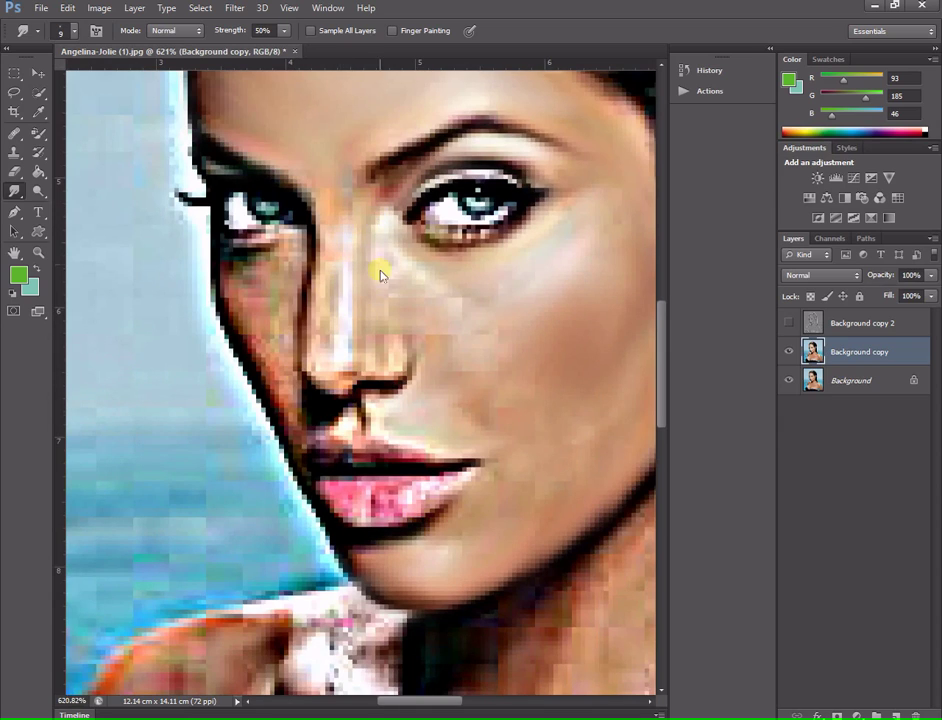
{"action": "left_click_drag", "start_coordinate": [378, 269], "coordinate": [382, 305]}
{"action": "left_click_drag", "start_coordinate": [374, 353], "coordinate": [389, 341]}
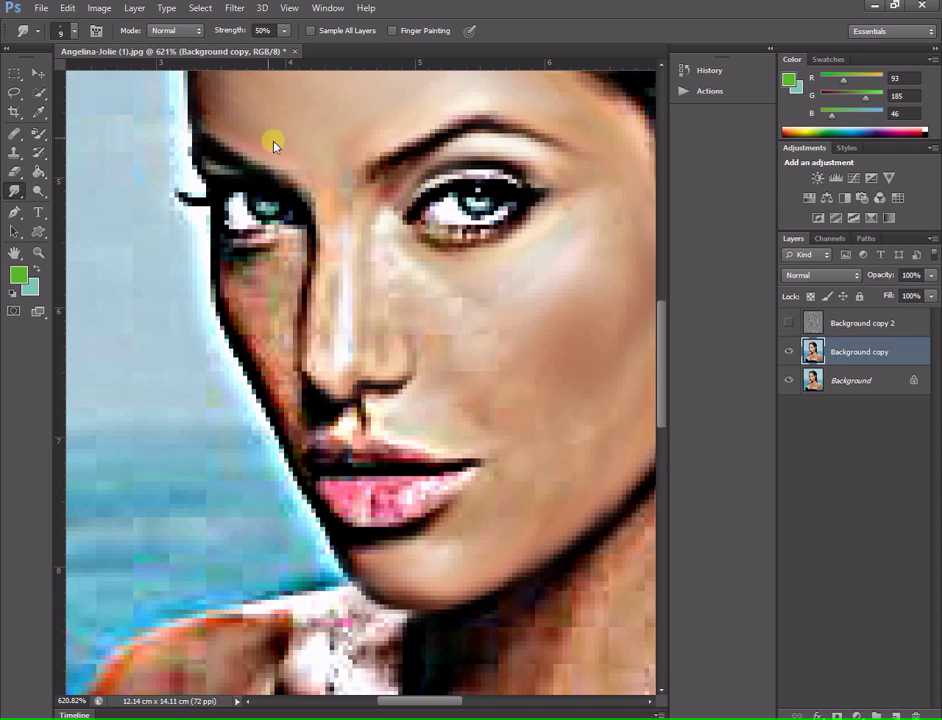
Zoom in on the left eye, raise the smudge brush to 15 px, then zoom out to review the face.
{"action": "scroll", "coordinate": [231, 155], "scroll_direction": "up", "scroll_amount": 2}
{"action": "scroll", "coordinate": [231, 158], "scroll_direction": "up", "scroll_amount": 2}
{"action": "key", "text": "bracketright"}
{"action": "key", "text": "bracketright"}
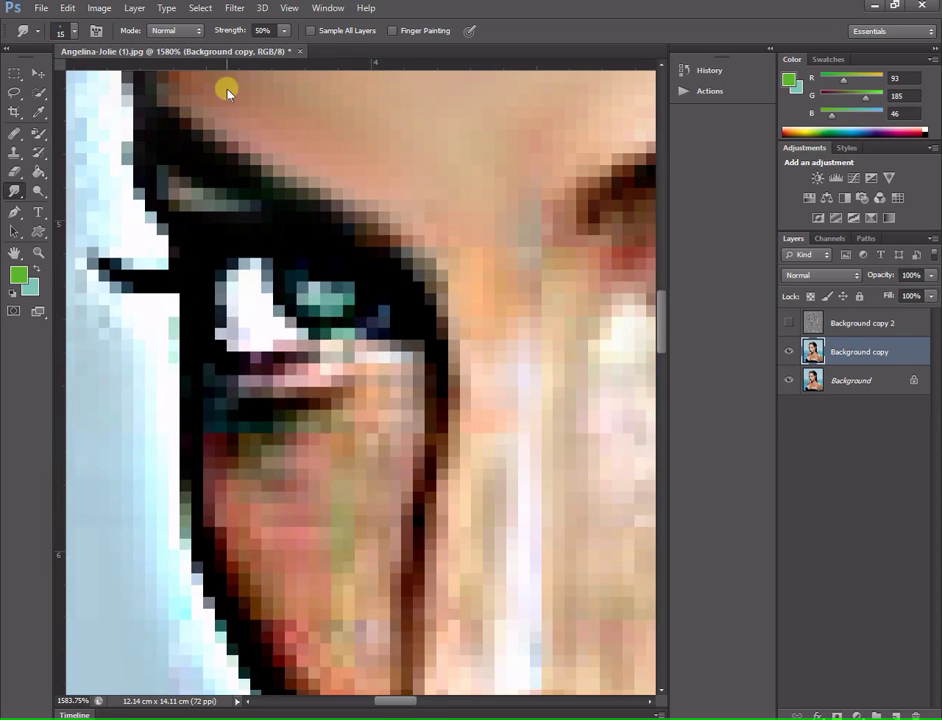
{"action": "scroll", "coordinate": [450, 479], "scroll_direction": "down", "scroll_amount": 2}
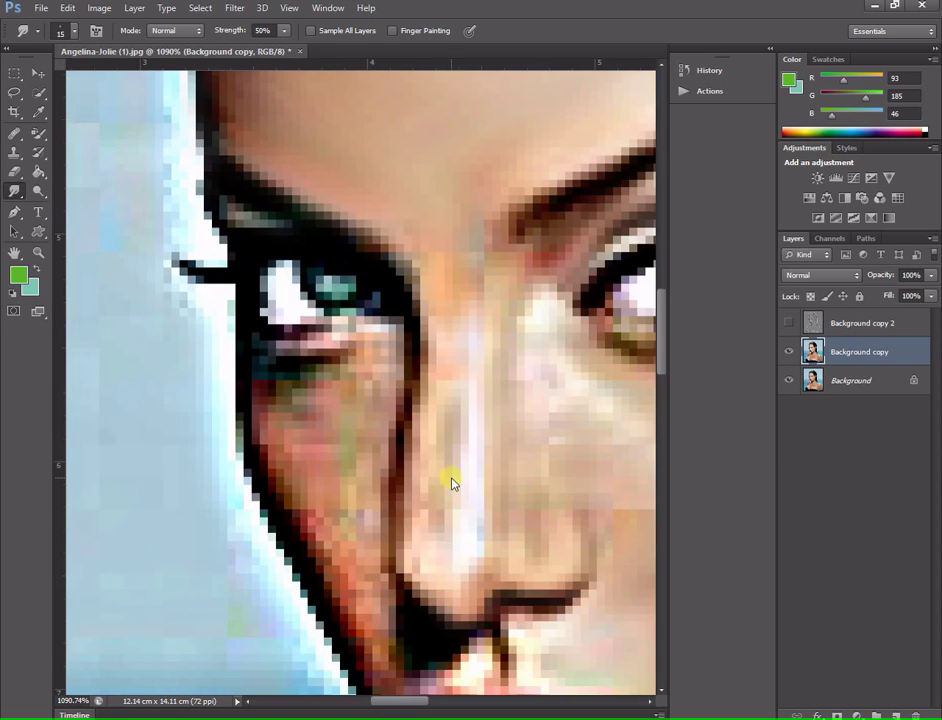
{"action": "scroll", "coordinate": [374, 500], "scroll_direction": "down", "scroll_amount": 2}
{"action": "scroll", "coordinate": [374, 512], "scroll_direction": "down", "scroll_amount": 2}
{"action": "scroll", "coordinate": [398, 558], "scroll_direction": "down", "scroll_amount": 1}
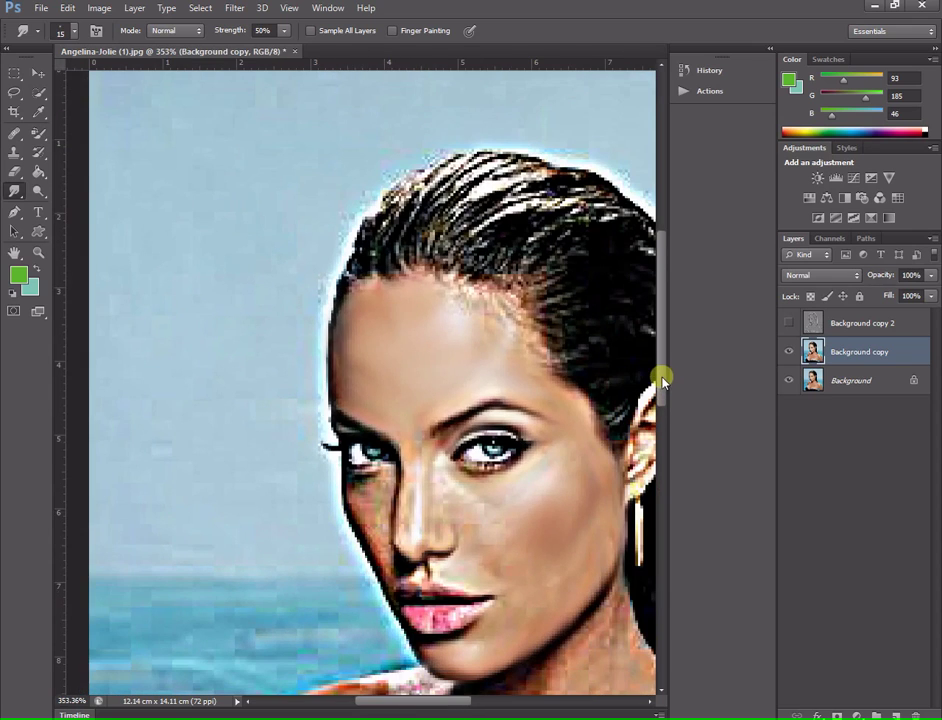
{"action": "scroll", "coordinate": [430, 472], "scroll_direction": "up", "scroll_amount": 1}
{"action": "scroll", "coordinate": [414, 385], "scroll_direction": "up", "scroll_amount": 1}
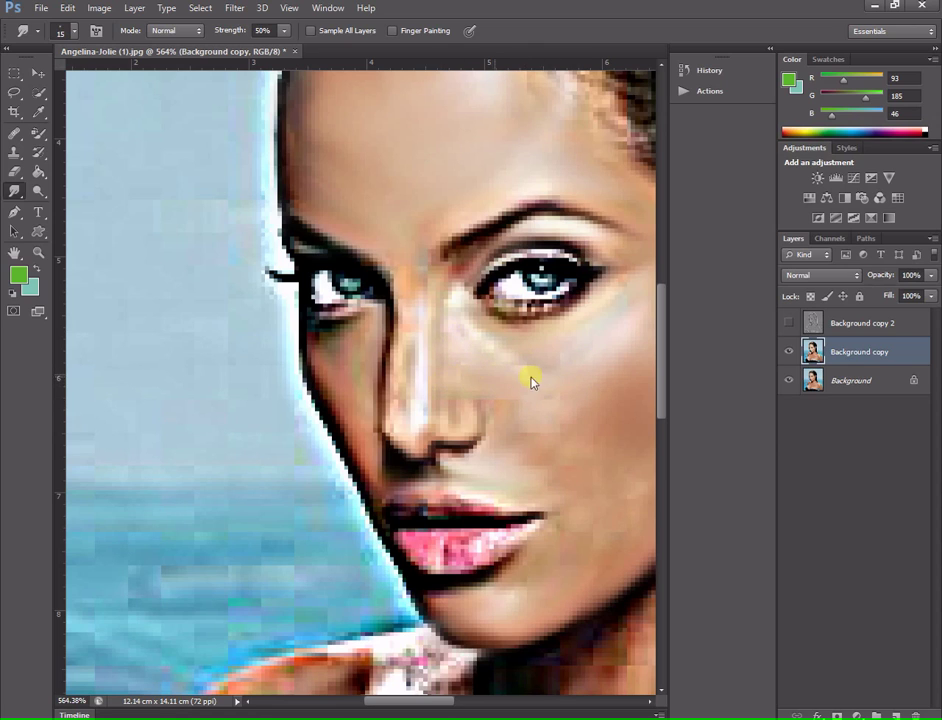
Smudge the forehead skin along the hairline and down the temple toward the brow.
{"action": "scroll", "coordinate": [448, 210], "scroll_direction": "down", "scroll_amount": 2}
{"action": "scroll", "coordinate": [442, 225], "scroll_direction": "down", "scroll_amount": 2}
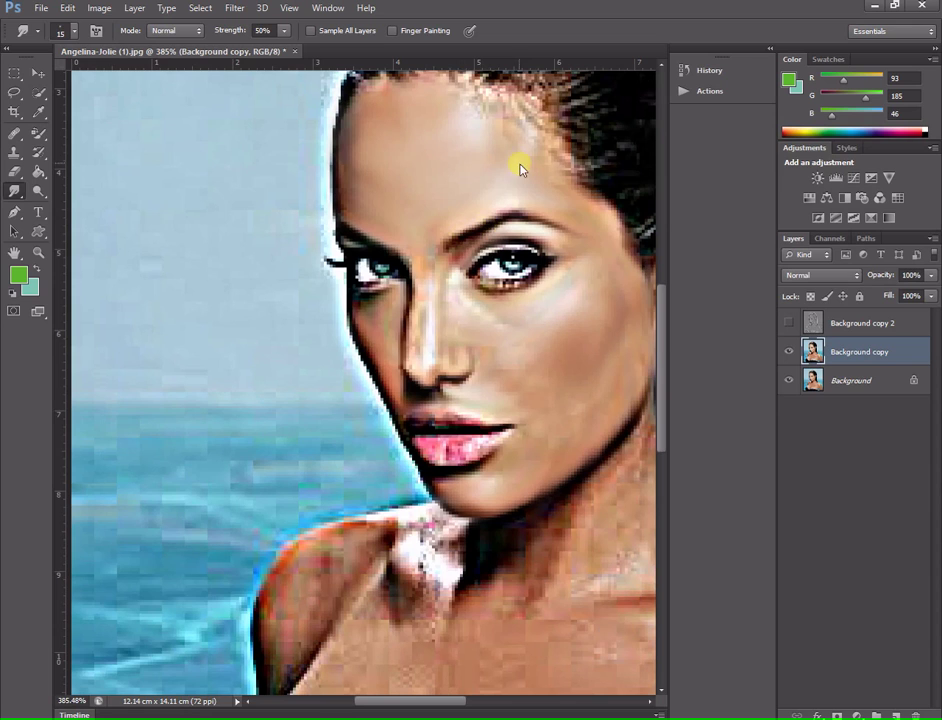
{"action": "left_click_drag", "start_coordinate": [657, 335], "coordinate": [681, 275]}
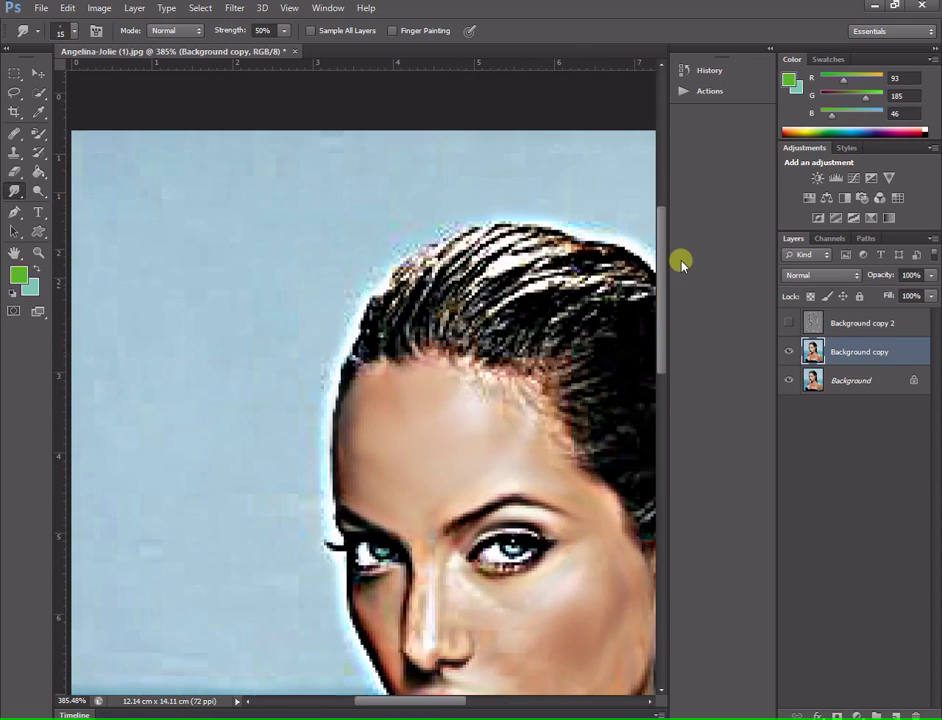
{"action": "scroll", "coordinate": [551, 365], "scroll_direction": "up", "scroll_amount": 2}
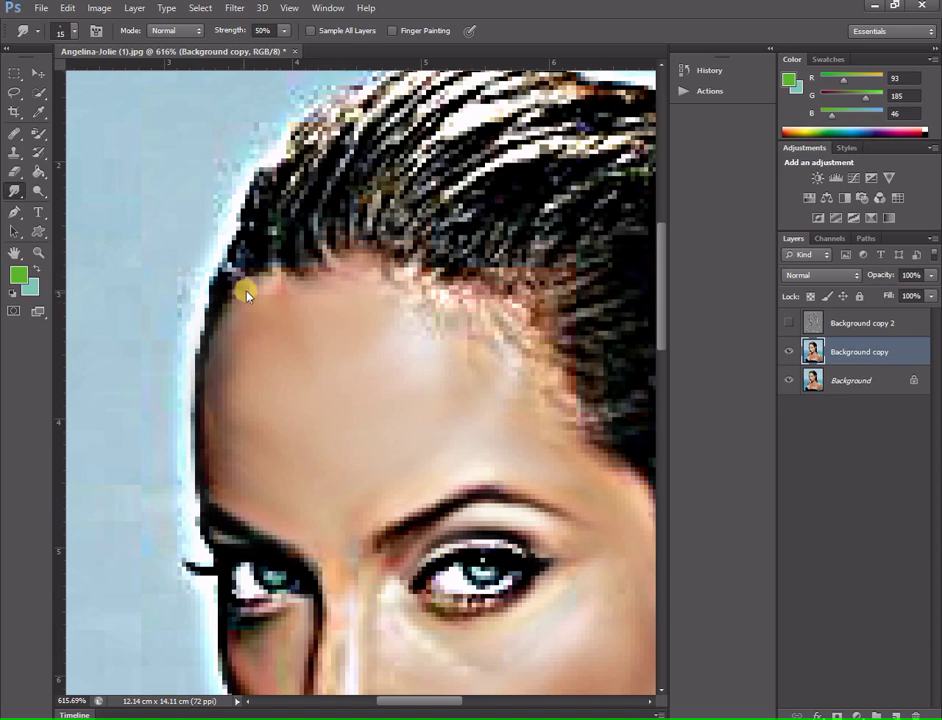
{"action": "mouse_move", "coordinate": [281, 297]}
{"action": "left_mouse_down"}
{"action": "mouse_move", "coordinate": [405, 316]}
{"action": "mouse_move", "coordinate": [463, 295]}
{"action": "mouse_move", "coordinate": [565, 399]}
{"action": "mouse_move", "coordinate": [477, 326]}
{"action": "mouse_move", "coordinate": [496, 322]}
{"action": "mouse_move", "coordinate": [494, 343]}
{"action": "left_mouse_up"}
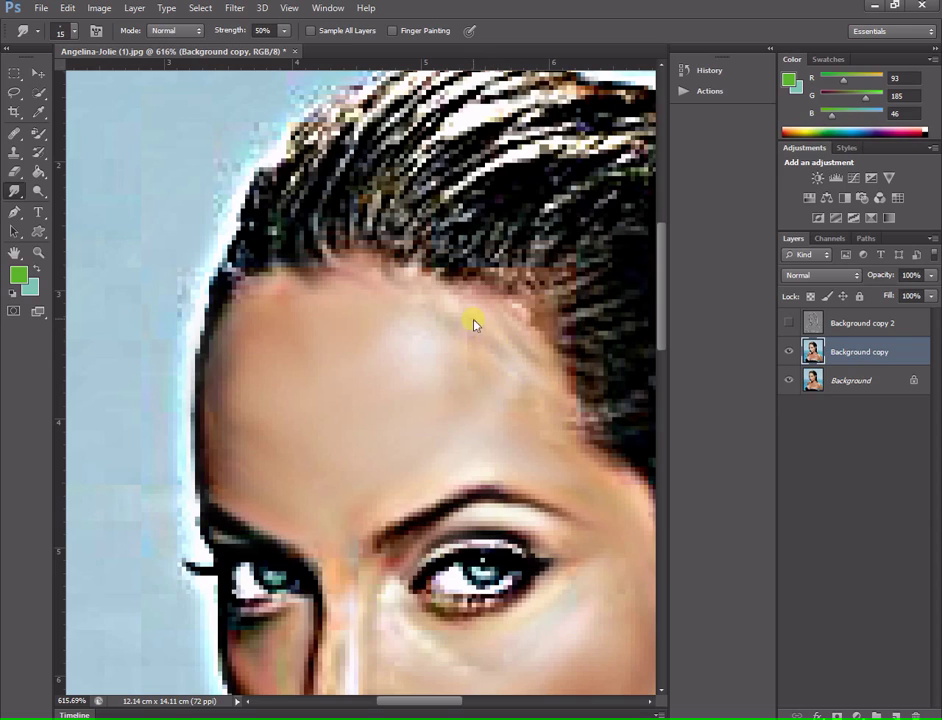
{"action": "mouse_move", "coordinate": [532, 315]}
{"action": "left_mouse_down"}
{"action": "mouse_move", "coordinate": [557, 391]}
{"action": "mouse_move", "coordinate": [555, 427]}
{"action": "mouse_move", "coordinate": [590, 468]}
{"action": "mouse_move", "coordinate": [610, 469]}
{"action": "left_mouse_up"}
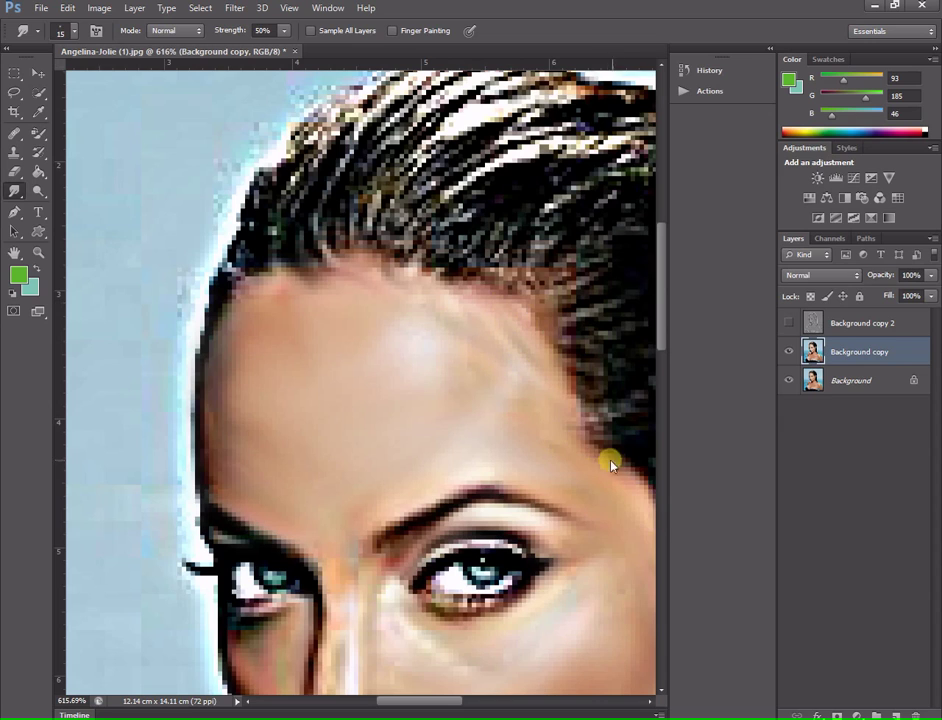
{"action": "scroll", "coordinate": [574, 422], "scroll_direction": "down", "scroll_amount": 1}
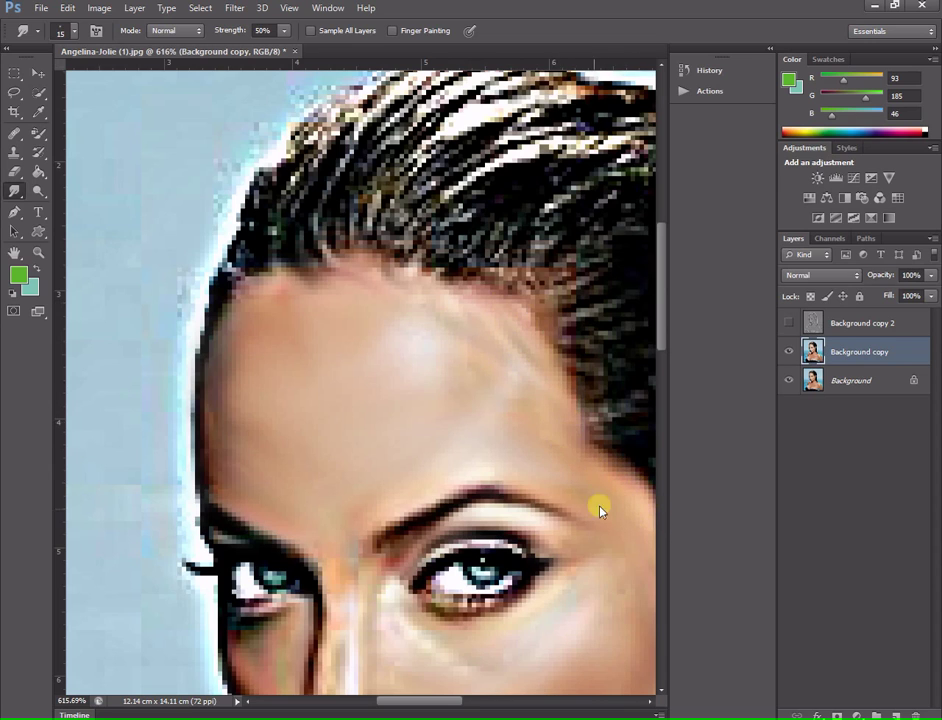
{"action": "scroll", "coordinate": [580, 507], "scroll_direction": "down", "scroll_amount": 2}
Zoom into the ear and smudge its jagged rim so it blends into the hair.
{"action": "left_click_drag", "start_coordinate": [662, 349], "coordinate": [664, 408]}
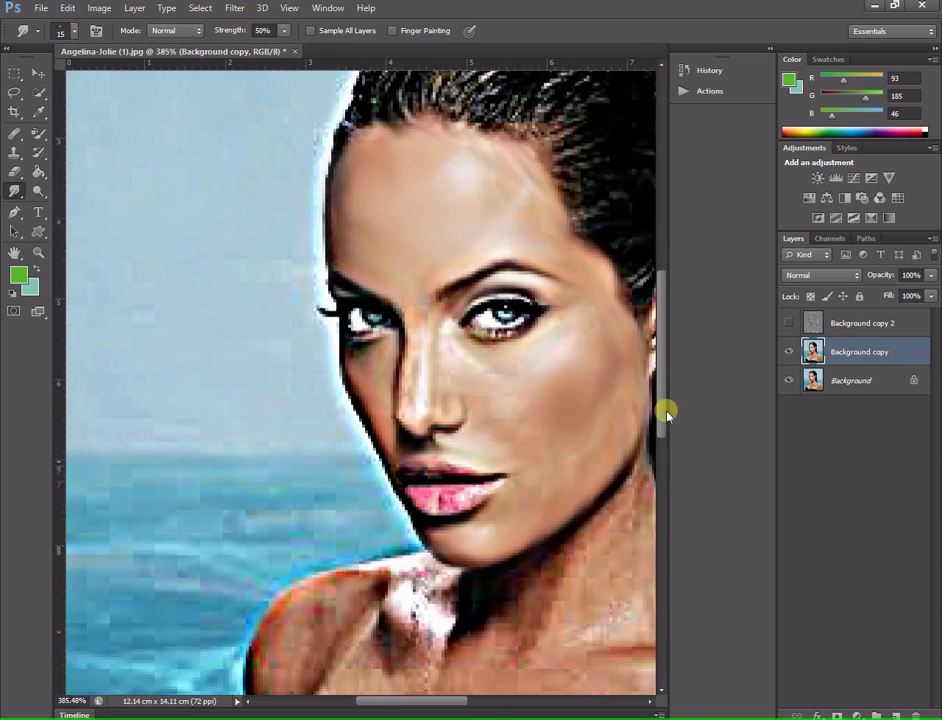
{"action": "scroll", "coordinate": [572, 400], "scroll_direction": "down", "scroll_amount": 1}
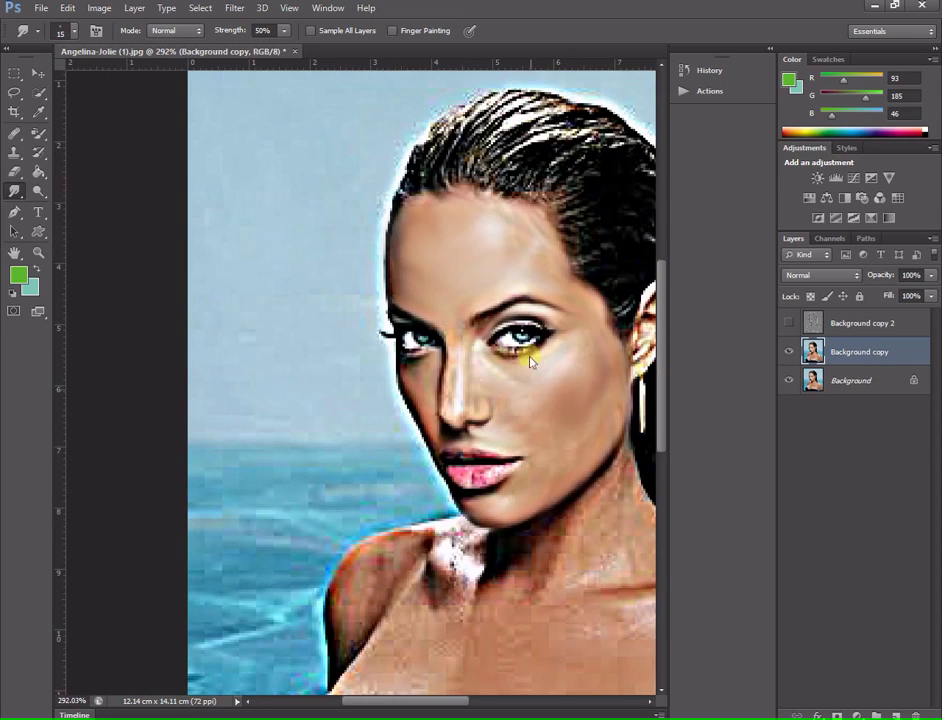
{"action": "left_click_drag", "start_coordinate": [427, 700], "coordinate": [482, 704]}
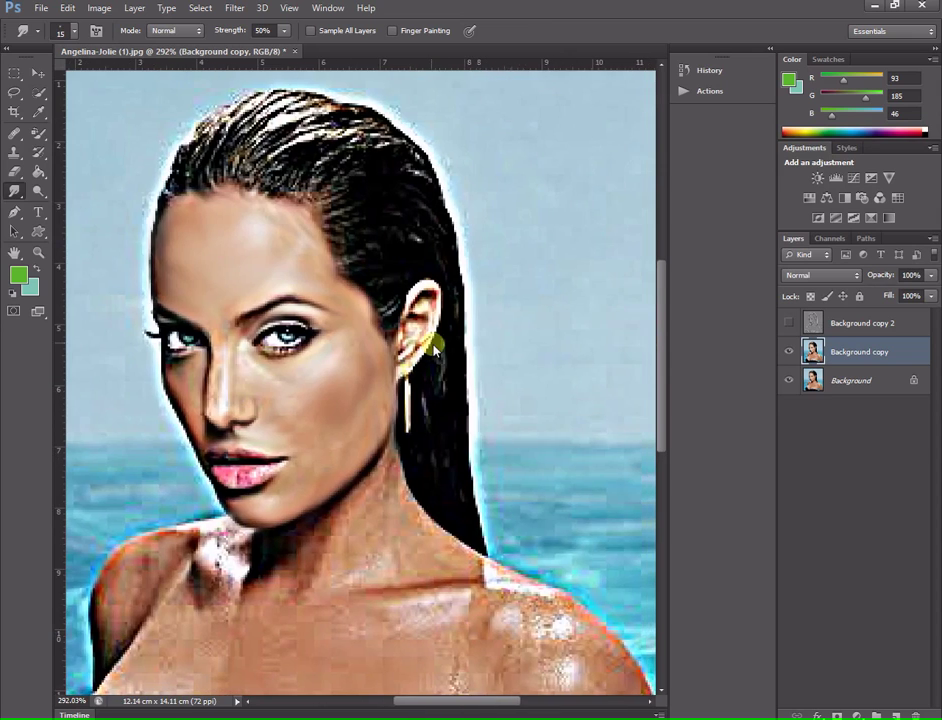
{"action": "scroll", "coordinate": [431, 345], "scroll_direction": "up", "scroll_amount": 2}
{"action": "scroll", "coordinate": [408, 296], "scroll_direction": "up", "scroll_amount": 1}
{"action": "scroll", "coordinate": [380, 268], "scroll_direction": "up", "scroll_amount": 2}
{"action": "mouse_move", "coordinate": [364, 276]}
{"action": "left_mouse_down"}
{"action": "mouse_move", "coordinate": [384, 258]}
{"action": "mouse_move", "coordinate": [412, 193]}
{"action": "mouse_move", "coordinate": [440, 193]}
{"action": "mouse_move", "coordinate": [448, 252]}
{"action": "mouse_move", "coordinate": [438, 322]}
{"action": "mouse_move", "coordinate": [456, 262]}
{"action": "mouse_move", "coordinate": [420, 357]}
{"action": "mouse_move", "coordinate": [340, 447]}
{"action": "left_mouse_up"}
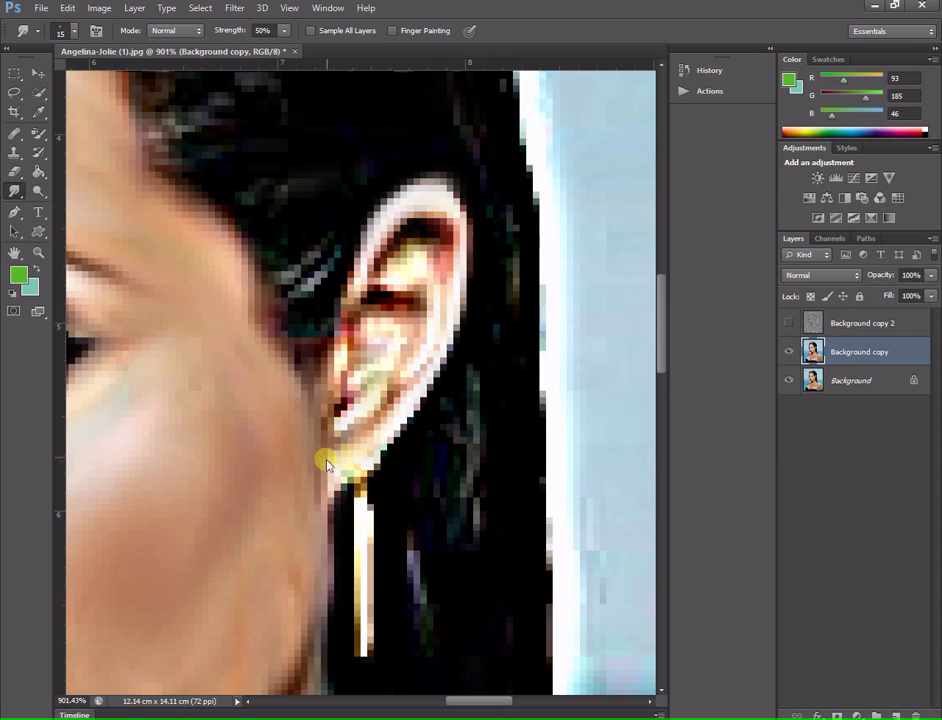
{"action": "scroll", "coordinate": [260, 440], "scroll_direction": "down", "scroll_amount": 3, "text": "alt"}
{"action": "scroll", "coordinate": [260, 448], "scroll_direction": "down", "scroll_amount": 3, "text": "alt"}
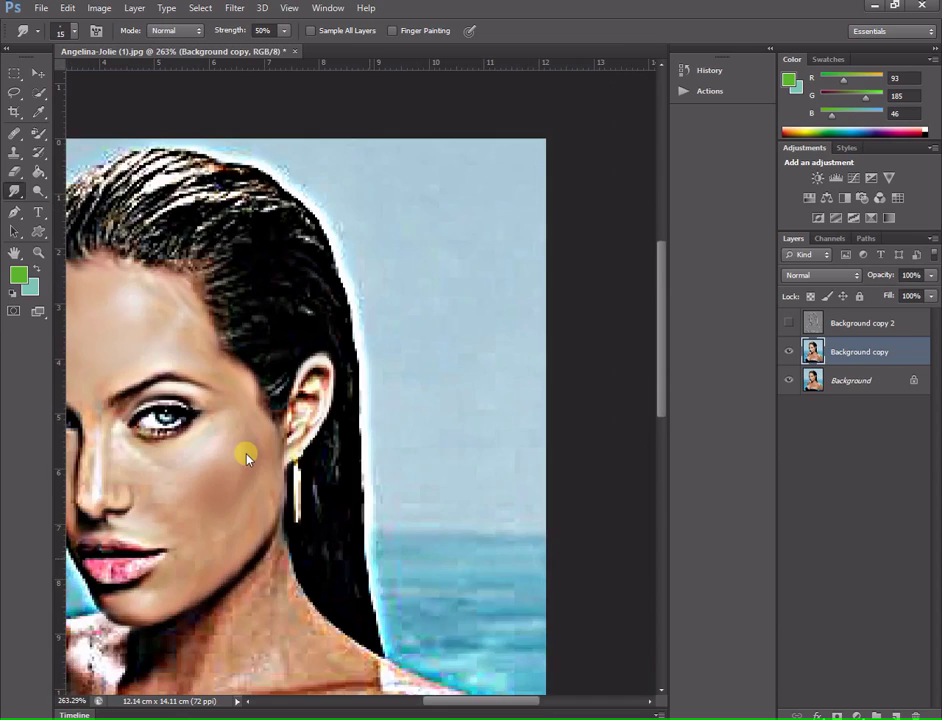
{"action": "scroll", "coordinate": [242, 440], "scroll_direction": "down", "scroll_amount": 1, "text": "alt"}
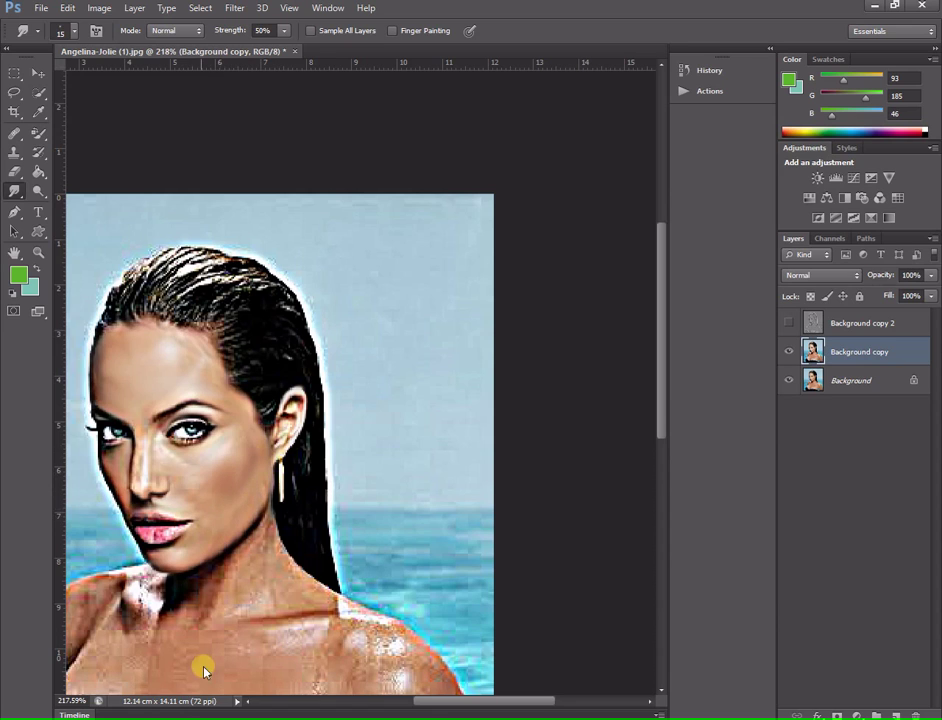
{"action": "left_click_drag", "start_coordinate": [656, 394], "coordinate": [645, 461]}
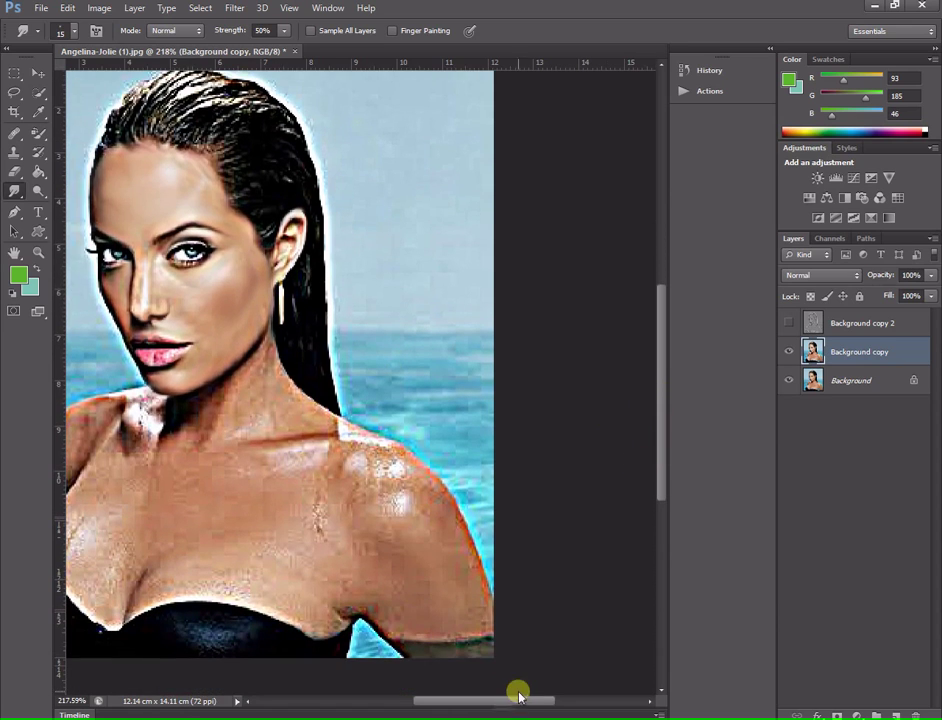
{"action": "left_click_drag", "start_coordinate": [517, 700], "coordinate": [456, 700]}
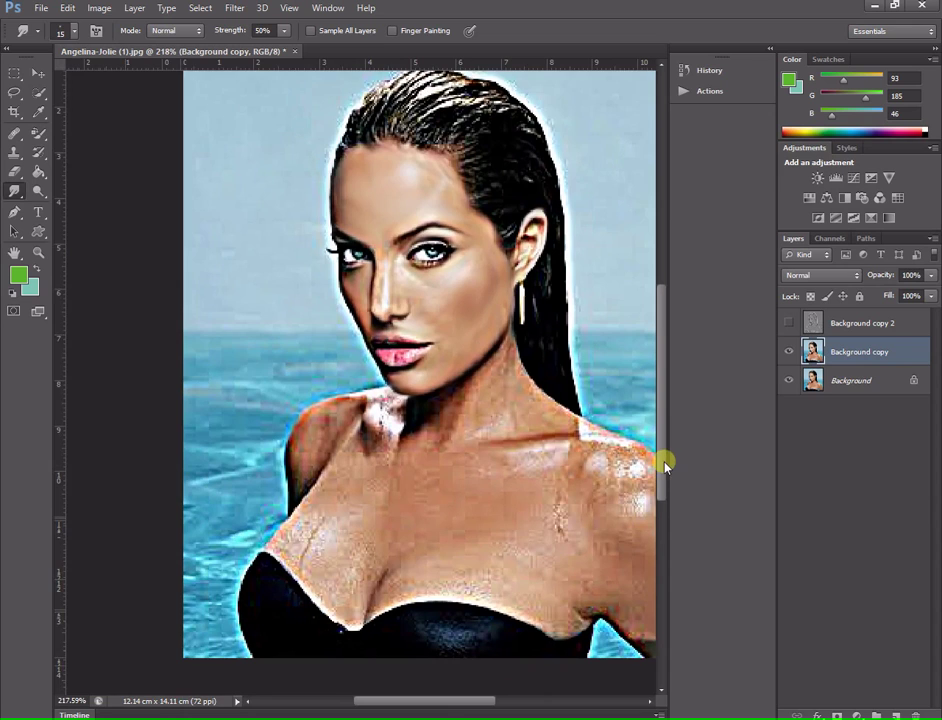
{"action": "scroll", "coordinate": [665, 465], "scroll_direction": "down", "scroll_amount": 1}
Enlarge the smudge brush to 40 and smooth the upper chest, collarbone and lower chest skin.
{"action": "scroll", "coordinate": [551, 463], "scroll_direction": "up", "scroll_amount": 3}
{"action": "scroll", "coordinate": [520, 468], "scroll_direction": "up", "scroll_amount": 2}
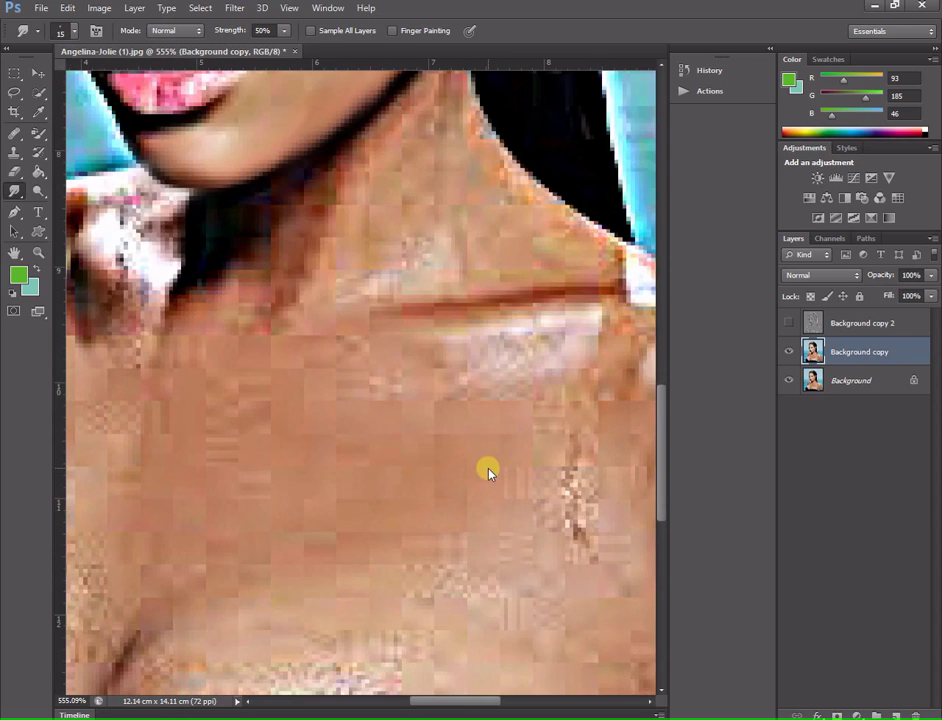
{"action": "key", "text": "bracketright"}
{"action": "key", "text": "bracketright"}
{"action": "key", "text": "bracketright"}
{"action": "key", "text": "bracketright"}
{"action": "key", "text": "bracketright"}
{"action": "mouse_move", "coordinate": [380, 416]}
{"action": "left_mouse_down"}
{"action": "mouse_move", "coordinate": [389, 267]}
{"action": "mouse_move", "coordinate": [439, 330]}
{"action": "mouse_move", "coordinate": [502, 441]}
{"action": "mouse_move", "coordinate": [423, 469]}
{"action": "mouse_move", "coordinate": [551, 473]}
{"action": "mouse_move", "coordinate": [383, 612]}
{"action": "mouse_move", "coordinate": [636, 514]}
{"action": "mouse_move", "coordinate": [599, 421]}
{"action": "mouse_move", "coordinate": [507, 273]}
{"action": "mouse_move", "coordinate": [429, 261]}
{"action": "mouse_move", "coordinate": [413, 222]}
{"action": "mouse_move", "coordinate": [227, 265]}
{"action": "mouse_move", "coordinate": [200, 296]}
{"action": "left_mouse_up"}
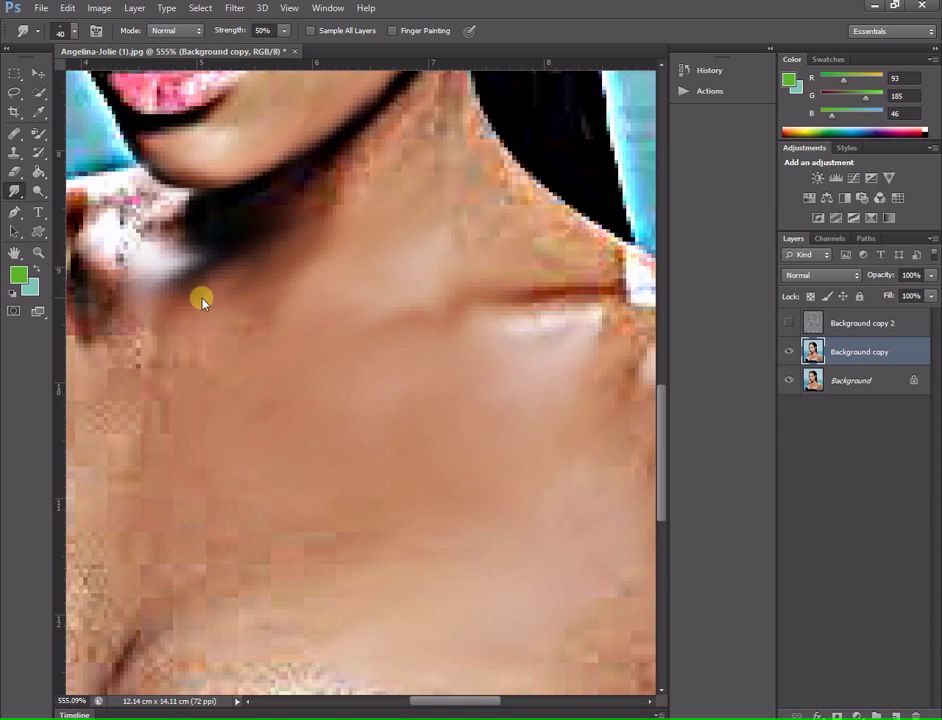
{"action": "mouse_move", "coordinate": [300, 300]}
{"action": "left_mouse_down"}
{"action": "mouse_move", "coordinate": [219, 383]}
{"action": "mouse_move", "coordinate": [116, 526]}
{"action": "mouse_move", "coordinate": [105, 627]}
{"action": "mouse_move", "coordinate": [480, 357]}
{"action": "left_mouse_up"}
Smooth the jagged skin edge on the right and the skin texture along the left side.
{"action": "scroll", "coordinate": [416, 256], "scroll_direction": "down", "scroll_amount": 2}
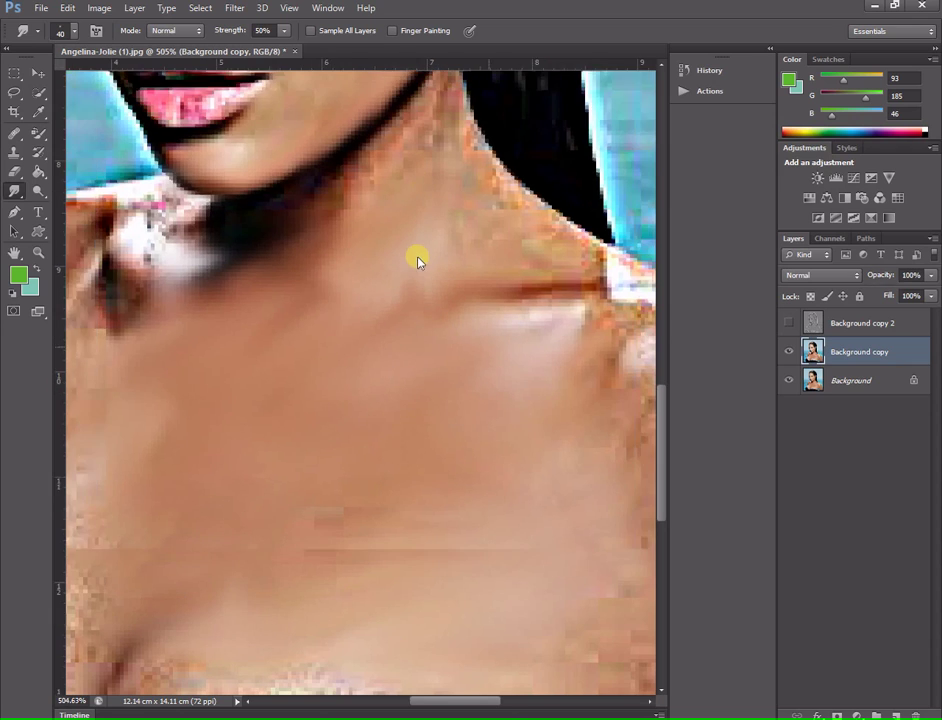
{"action": "scroll", "coordinate": [416, 261], "scroll_direction": "down", "scroll_amount": 2}
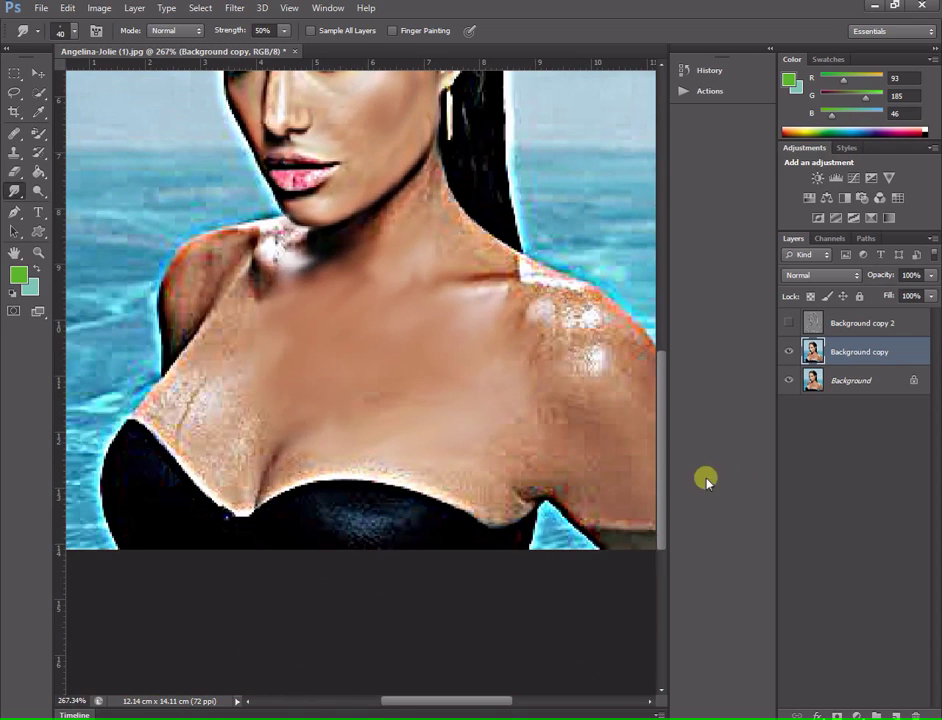
{"action": "left_click_drag", "start_coordinate": [660, 466], "coordinate": [660, 486]}
{"action": "scroll", "coordinate": [426, 478], "scroll_direction": "up", "scroll_amount": 3}
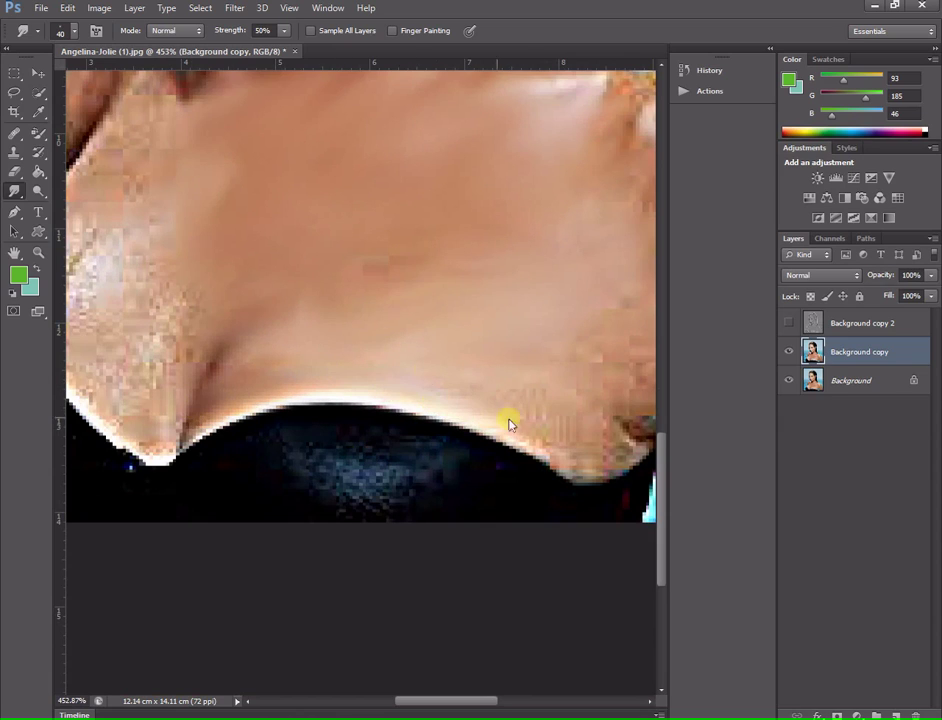
{"action": "mouse_move", "coordinate": [550, 437]}
{"action": "left_mouse_down"}
{"action": "mouse_move", "coordinate": [635, 425]}
{"action": "mouse_move", "coordinate": [568, 444]}
{"action": "mouse_move", "coordinate": [652, 406]}
{"action": "left_mouse_up"}
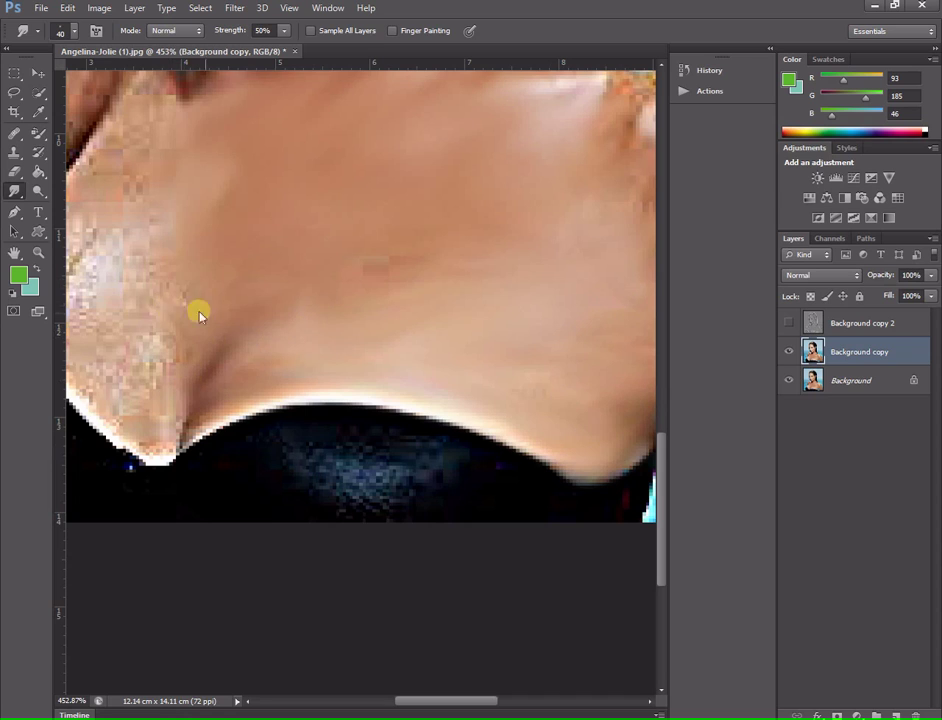
{"action": "left_click_drag", "start_coordinate": [200, 311], "coordinate": [173, 270]}
Smooth the mottled skin near the neck edge above the black top.
{"action": "mouse_move", "coordinate": [450, 699]}
{"action": "left_mouse_down"}
{"action": "mouse_move", "coordinate": [437, 699]}
{"action": "mouse_move", "coordinate": [428, 683]}
{"action": "left_mouse_up"}
{"action": "mouse_move", "coordinate": [279, 256]}
{"action": "left_mouse_down"}
{"action": "mouse_move", "coordinate": [405, 109]}
{"action": "mouse_move", "coordinate": [318, 236]}
{"action": "mouse_move", "coordinate": [311, 269]}
{"action": "mouse_move", "coordinate": [349, 311]}
{"action": "mouse_move", "coordinate": [366, 280]}
{"action": "mouse_move", "coordinate": [396, 408]}
{"action": "mouse_move", "coordinate": [364, 347]}
{"action": "mouse_move", "coordinate": [267, 275]}
{"action": "mouse_move", "coordinate": [338, 218]}
{"action": "mouse_move", "coordinate": [259, 280]}
{"action": "mouse_move", "coordinate": [248, 246]}
{"action": "mouse_move", "coordinate": [322, 187]}
{"action": "mouse_move", "coordinate": [211, 291]}
{"action": "mouse_move", "coordinate": [265, 315]}
{"action": "mouse_move", "coordinate": [377, 423]}
{"action": "mouse_move", "coordinate": [404, 427]}
{"action": "mouse_move", "coordinate": [389, 431]}
{"action": "left_mouse_up"}
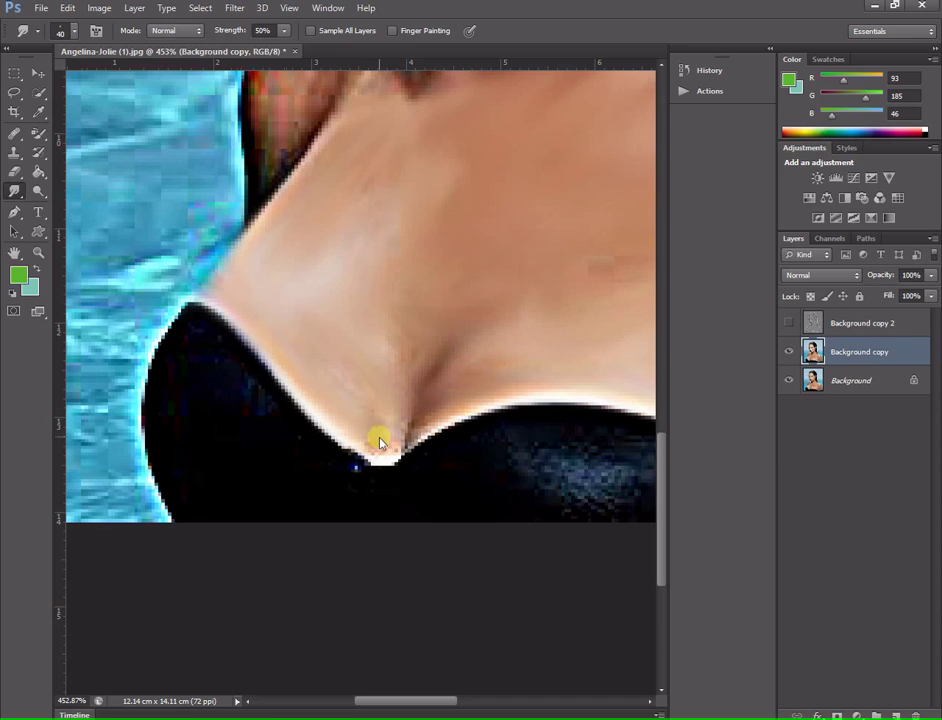
{"action": "left_click_drag", "start_coordinate": [380, 442], "coordinate": [490, 358]}
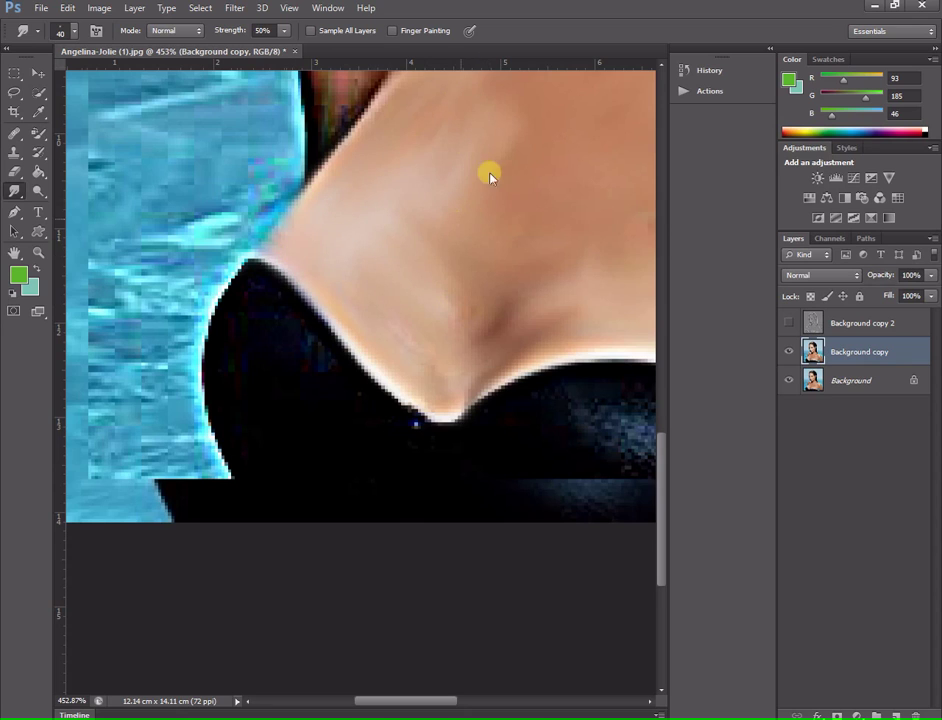
{"action": "scroll", "coordinate": [490, 177], "scroll_direction": "down", "scroll_amount": 2}
{"action": "scroll", "coordinate": [484, 252], "scroll_direction": "down", "scroll_amount": 2}
{"action": "scroll", "coordinate": [490, 263], "scroll_direction": "down", "scroll_amount": 1}
{"action": "left_click_drag", "start_coordinate": [662, 483], "coordinate": [662, 390]}
{"action": "left_click_drag", "start_coordinate": [455, 700], "coordinate": [497, 700]}
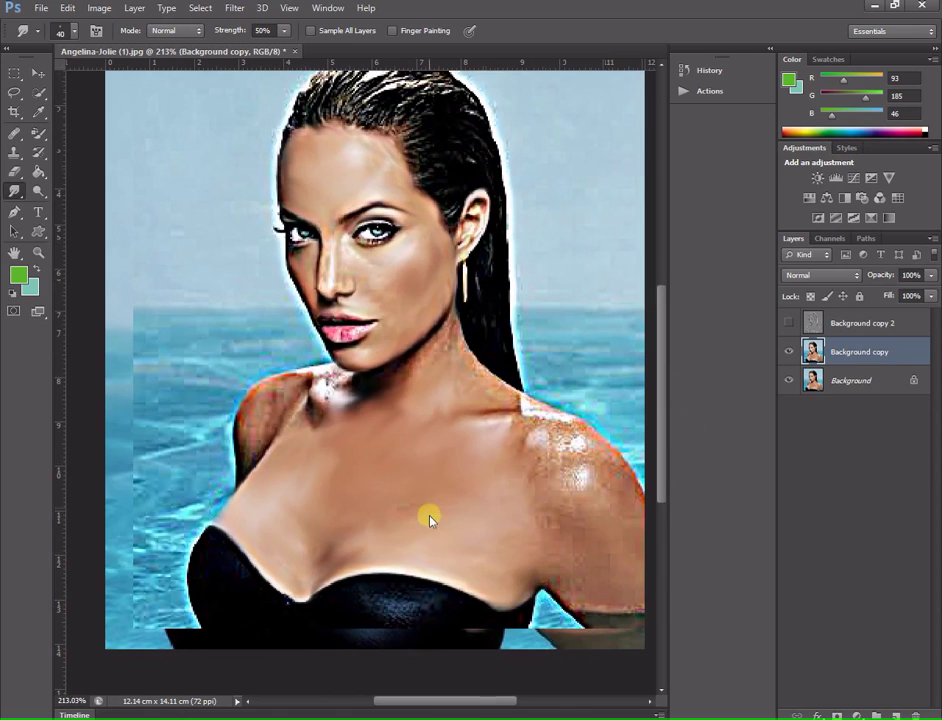
Smooth the left shoulder's orange texture, then soften its dark outline with a size 20 brush.
{"action": "scroll", "coordinate": [280, 423], "scroll_direction": "up", "scroll_amount": 2}
{"action": "scroll", "coordinate": [307, 361], "scroll_direction": "up", "scroll_amount": 1}
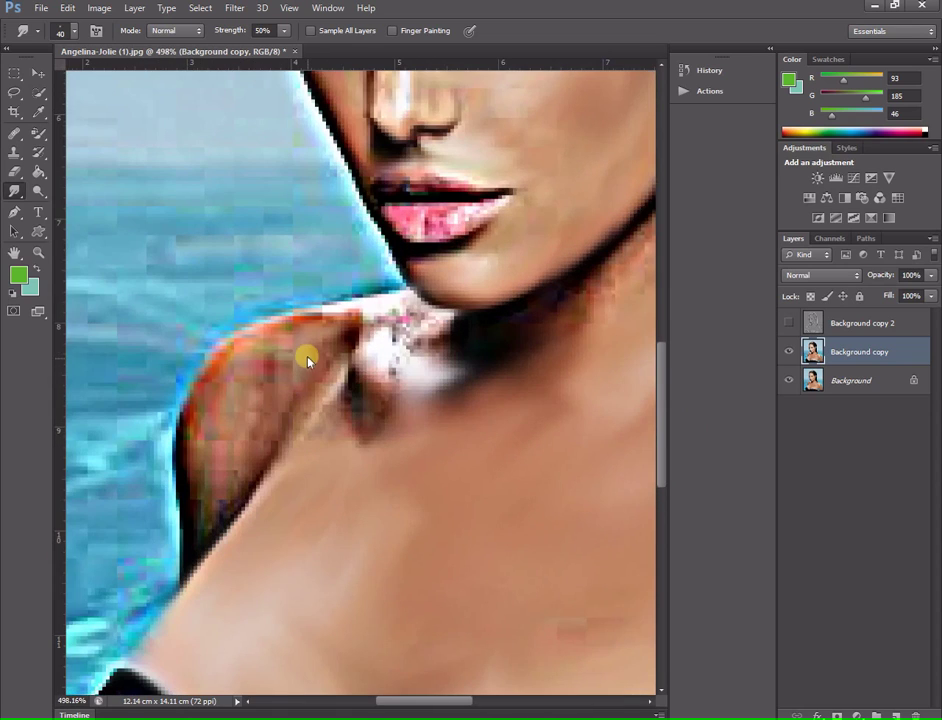
{"action": "mouse_move", "coordinate": [307, 360]}
{"action": "left_mouse_down"}
{"action": "mouse_move", "coordinate": [263, 381]}
{"action": "mouse_move", "coordinate": [206, 441]}
{"action": "mouse_move", "coordinate": [252, 466]}
{"action": "mouse_move", "coordinate": [212, 494]}
{"action": "mouse_move", "coordinate": [180, 556]}
{"action": "mouse_move", "coordinate": [200, 530]}
{"action": "left_mouse_up"}
{"action": "key", "text": "bracketleft"}
{"action": "key", "text": "bracketleft"}
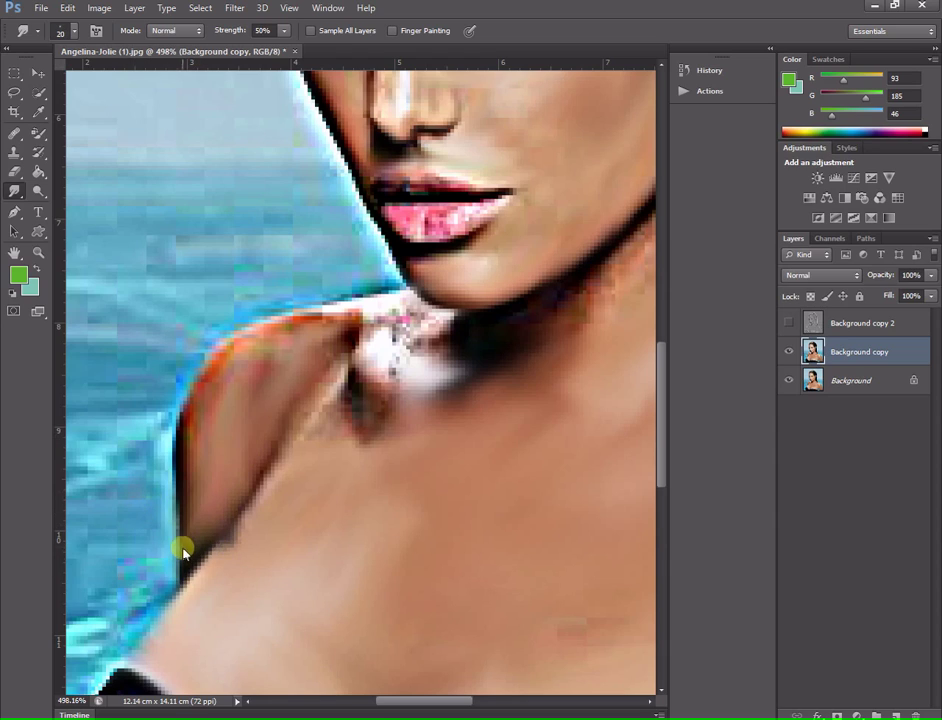
{"action": "mouse_move", "coordinate": [185, 551]}
{"action": "left_mouse_down"}
{"action": "mouse_move", "coordinate": [204, 410]}
{"action": "mouse_move", "coordinate": [273, 362]}
{"action": "mouse_move", "coordinate": [435, 320]}
{"action": "mouse_move", "coordinate": [320, 389]}
{"action": "mouse_move", "coordinate": [370, 339]}
{"action": "mouse_move", "coordinate": [343, 364]}
{"action": "mouse_move", "coordinate": [410, 332]}
{"action": "mouse_move", "coordinate": [441, 353]}
{"action": "mouse_move", "coordinate": [589, 320]}
{"action": "mouse_move", "coordinate": [570, 297]}
{"action": "mouse_move", "coordinate": [616, 269]}
{"action": "mouse_move", "coordinate": [357, 364]}
{"action": "mouse_move", "coordinate": [296, 420]}
{"action": "left_mouse_up"}
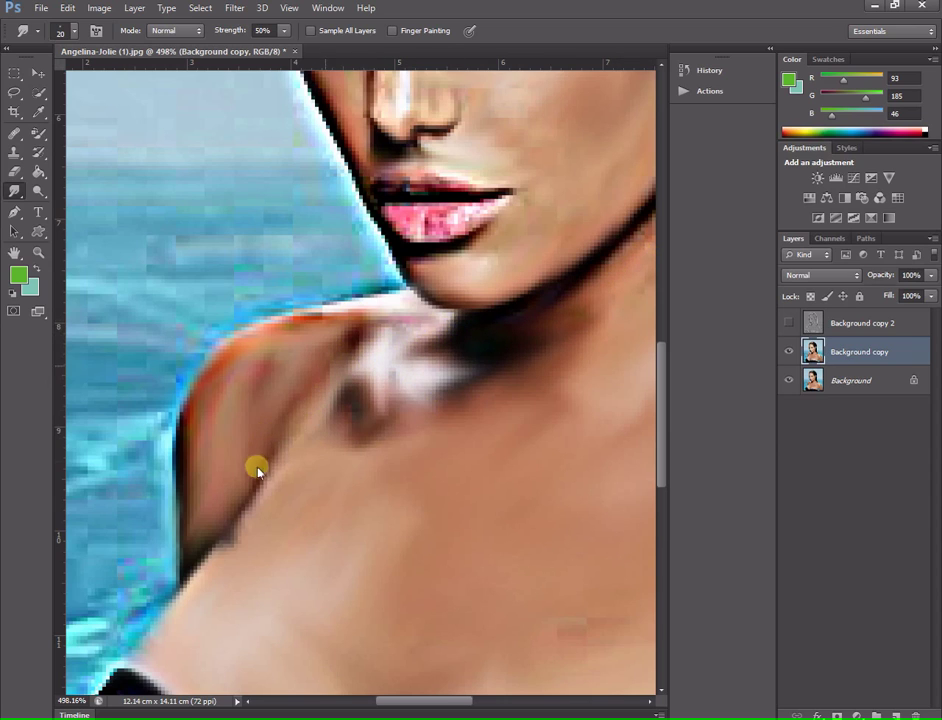
Smooth the speckles along the neck and hair, then the right shoulder and collarbone highlights.
{"action": "left_click_drag", "start_coordinate": [397, 705], "coordinate": [431, 705]}
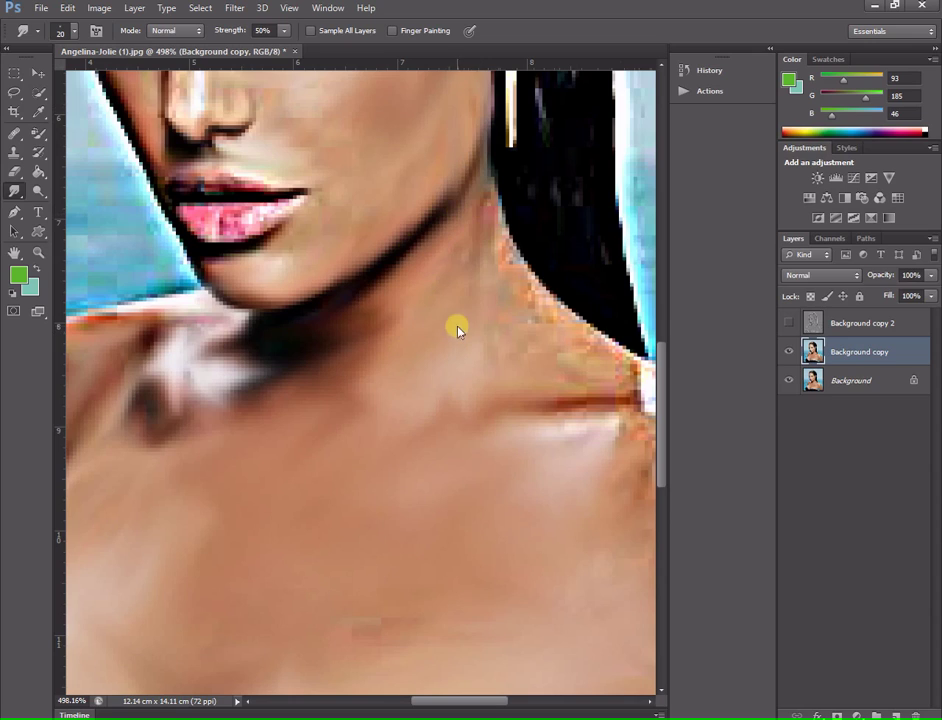
{"action": "mouse_move", "coordinate": [490, 216]}
{"action": "left_mouse_down"}
{"action": "mouse_move", "coordinate": [511, 267]}
{"action": "mouse_move", "coordinate": [486, 185]}
{"action": "mouse_move", "coordinate": [505, 252]}
{"action": "mouse_move", "coordinate": [563, 354]}
{"action": "mouse_move", "coordinate": [656, 448]}
{"action": "mouse_move", "coordinate": [509, 332]}
{"action": "left_mouse_up"}
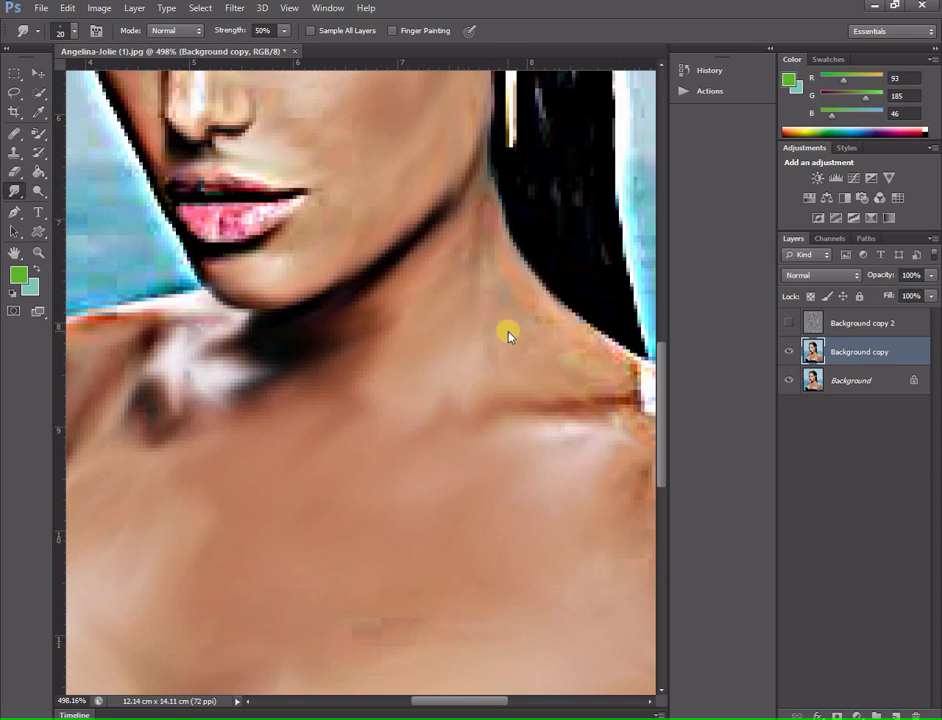
{"action": "left_click_drag", "start_coordinate": [467, 700], "coordinate": [519, 700]}
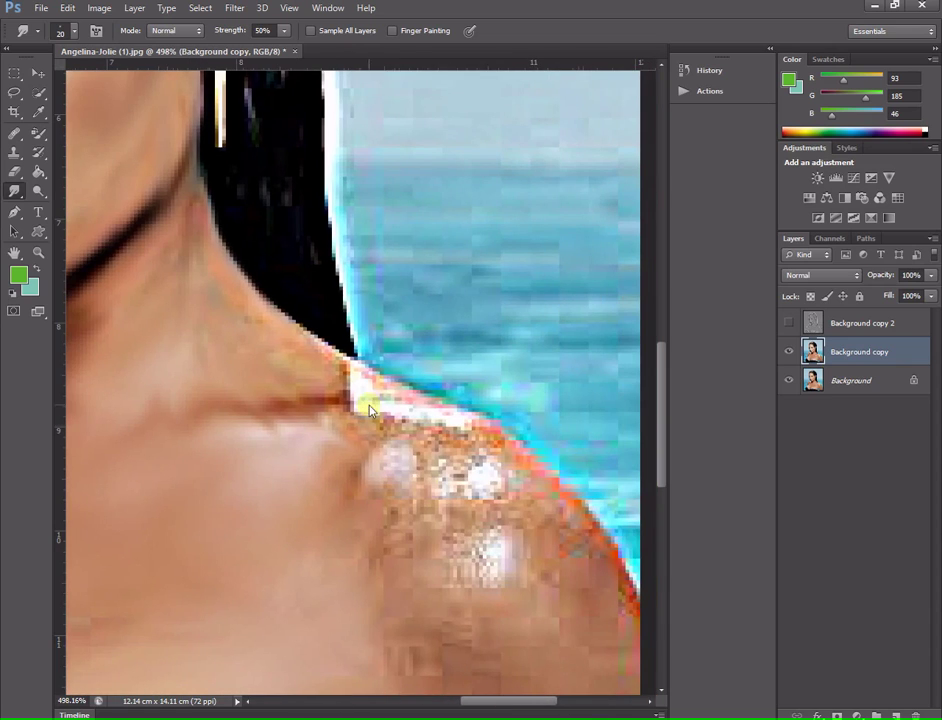
{"action": "key", "text": "bracketright"}
{"action": "mouse_move", "coordinate": [359, 405]}
{"action": "left_mouse_down"}
{"action": "mouse_move", "coordinate": [463, 530]}
{"action": "mouse_move", "coordinate": [366, 482]}
{"action": "left_mouse_up"}
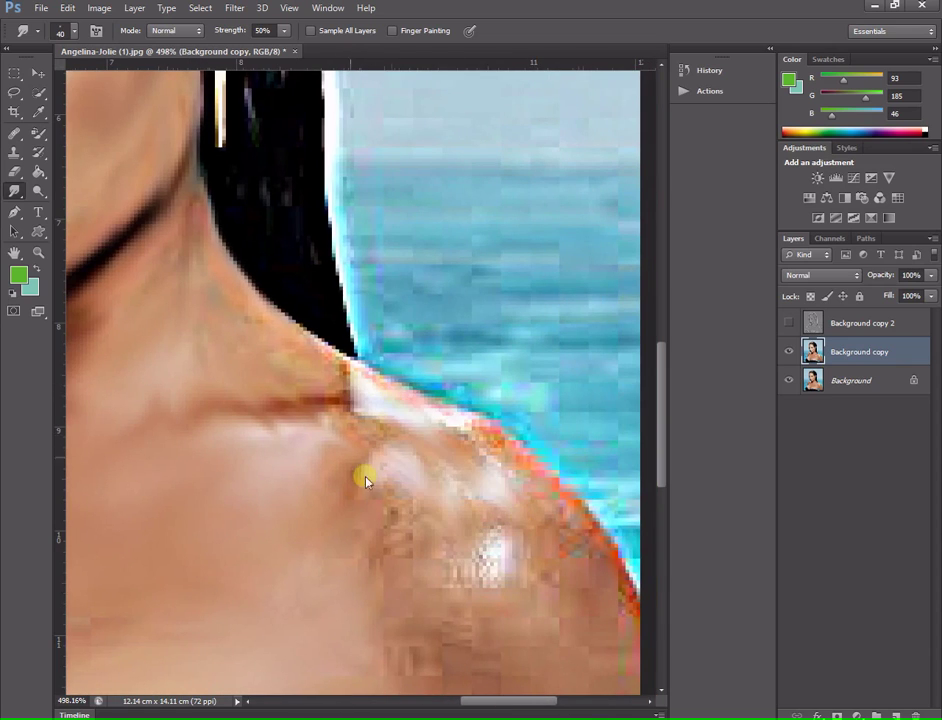
{"action": "mouse_move", "coordinate": [323, 380]}
{"action": "left_mouse_down"}
{"action": "mouse_move", "coordinate": [353, 445]}
{"action": "mouse_move", "coordinate": [466, 508]}
{"action": "mouse_move", "coordinate": [414, 563]}
{"action": "left_mouse_up"}
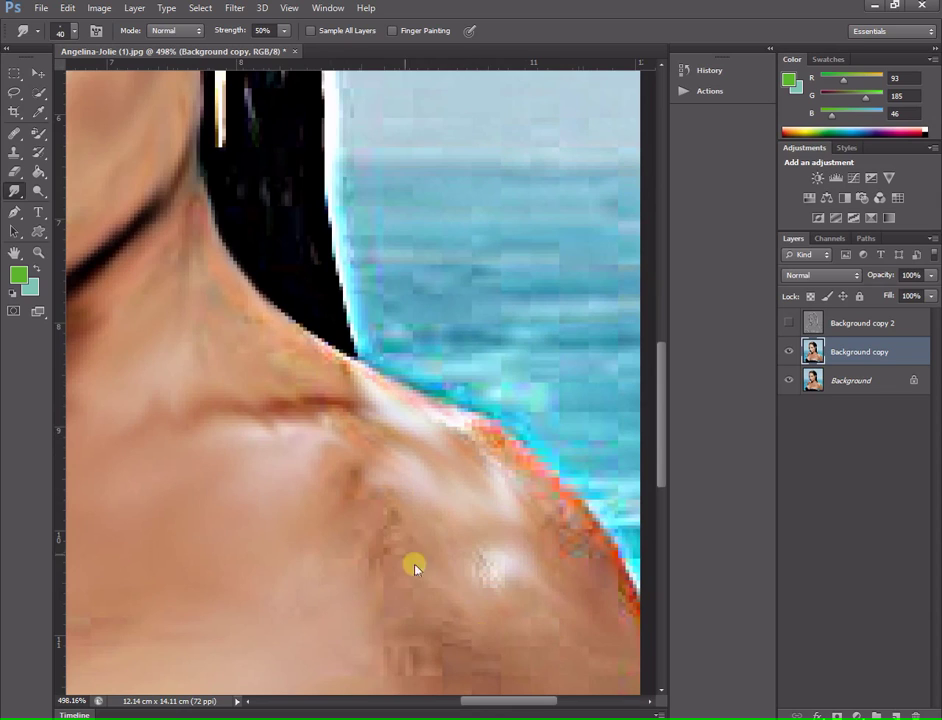
Smooth the lower chest blotches and the speckled orange edge down the shoulder.
{"action": "left_click_drag", "start_coordinate": [487, 686], "coordinate": [416, 673]}
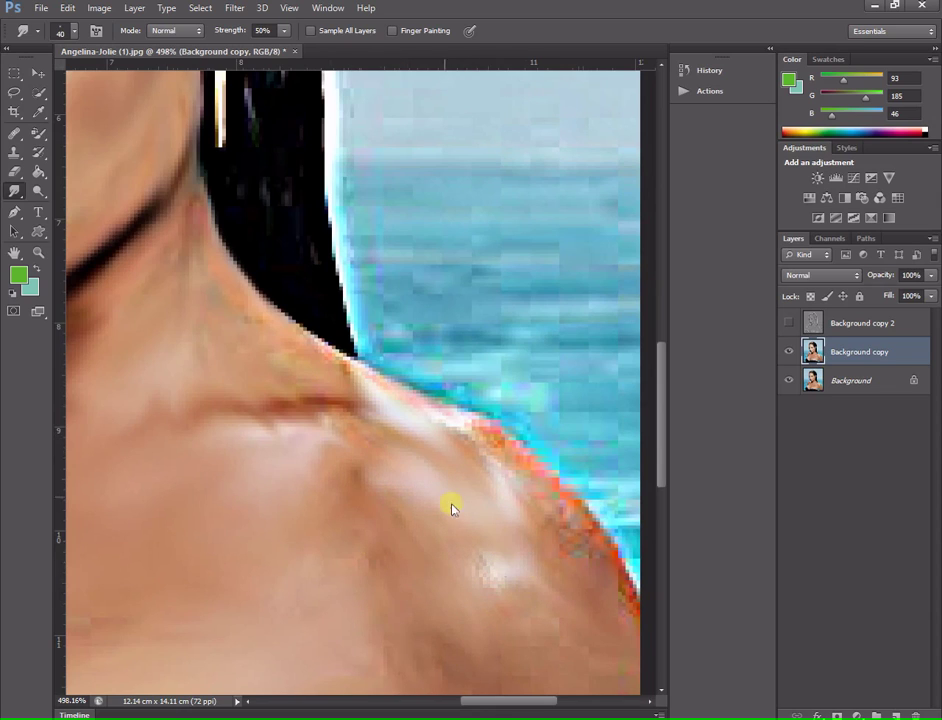
{"action": "left_click_drag", "start_coordinate": [452, 505], "coordinate": [579, 575]}
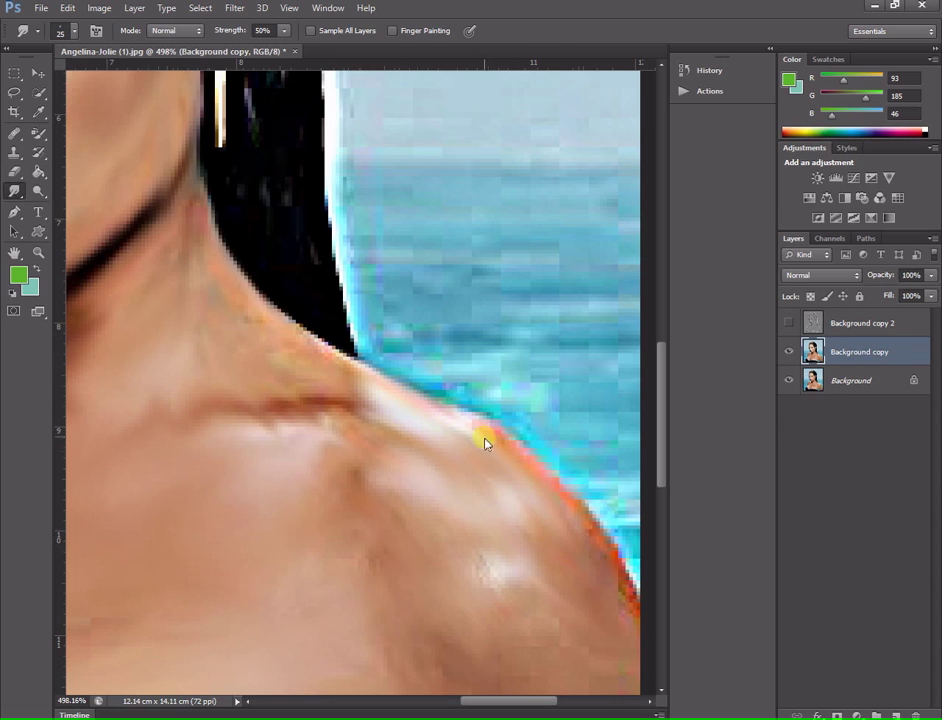
{"action": "left_click_drag", "start_coordinate": [558, 532], "coordinate": [610, 589]}
{"action": "scroll", "coordinate": [636, 490], "scroll_direction": "down", "scroll_amount": 1}
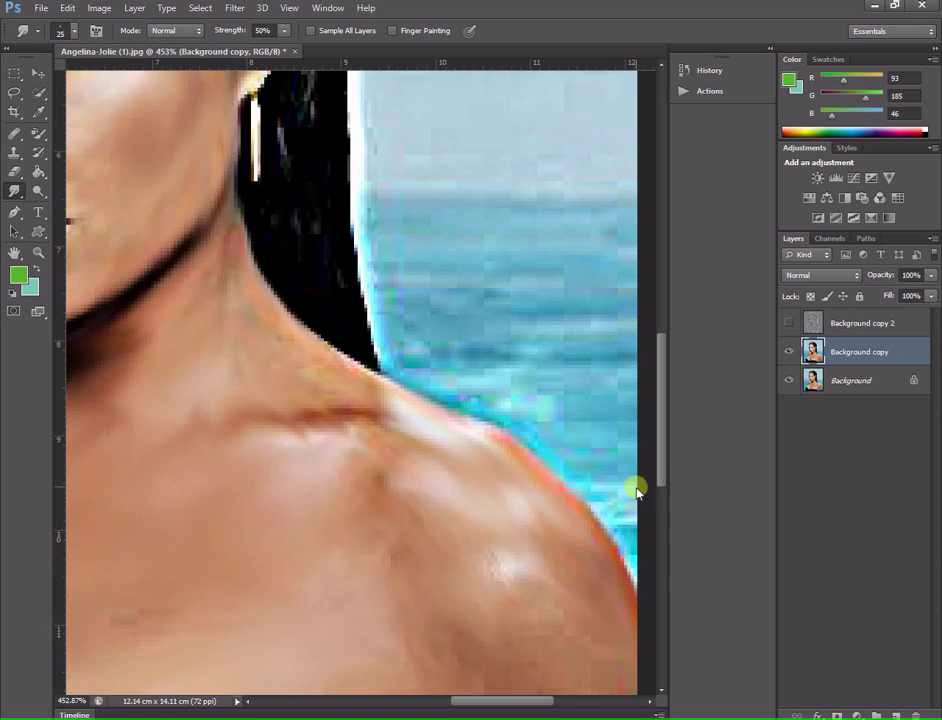
{"action": "left_click_drag", "start_coordinate": [660, 461], "coordinate": [667, 514]}
{"action": "scroll", "coordinate": [600, 520], "scroll_direction": "down", "scroll_amount": 3}
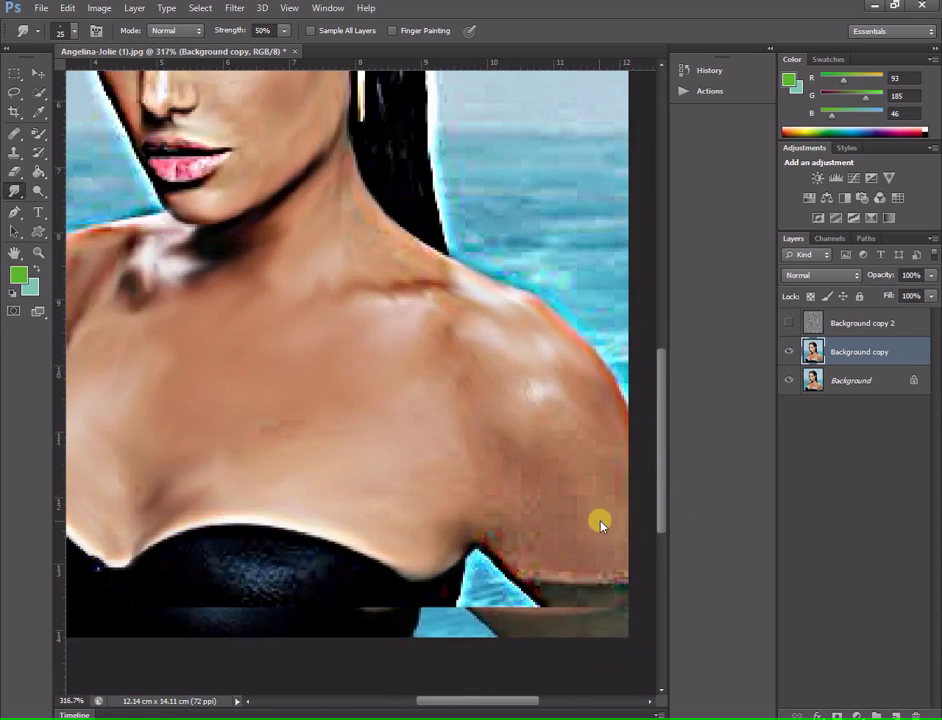
{"action": "scroll", "coordinate": [590, 540], "scroll_direction": "down", "scroll_amount": 3}
{"action": "mouse_move", "coordinate": [503, 700]}
{"action": "left_mouse_down"}
{"action": "mouse_move", "coordinate": [559, 698]}
{"action": "mouse_move", "coordinate": [527, 685]}
{"action": "left_mouse_up"}
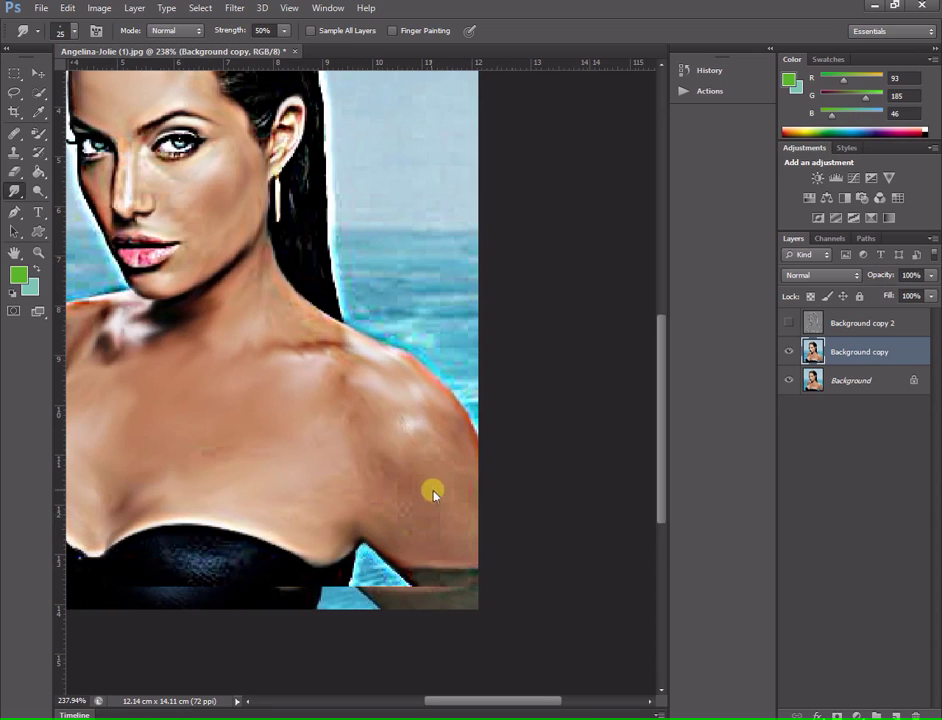
Blend the bluish fringe along the right shoulder into the skin tone.
{"action": "scroll", "coordinate": [412, 478], "scroll_direction": "down", "scroll_amount": 2}
{"action": "scroll", "coordinate": [440, 487], "scroll_direction": "down", "scroll_amount": 1}
{"action": "scroll", "coordinate": [450, 494], "scroll_direction": "down", "scroll_amount": 1}
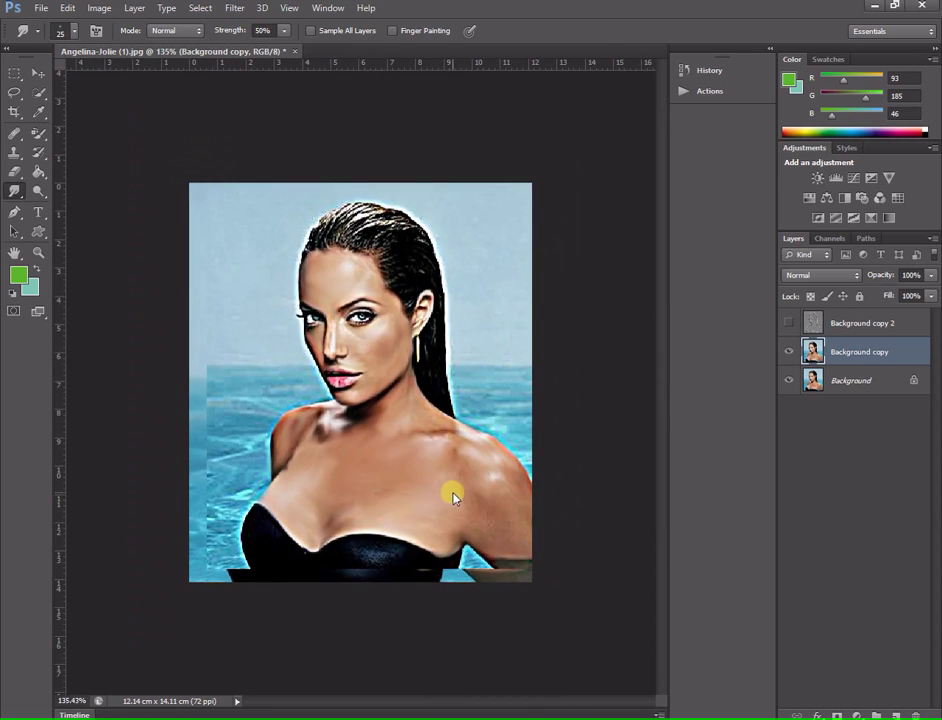
{"action": "scroll", "coordinate": [490, 526], "scroll_direction": "up", "scroll_amount": 3}
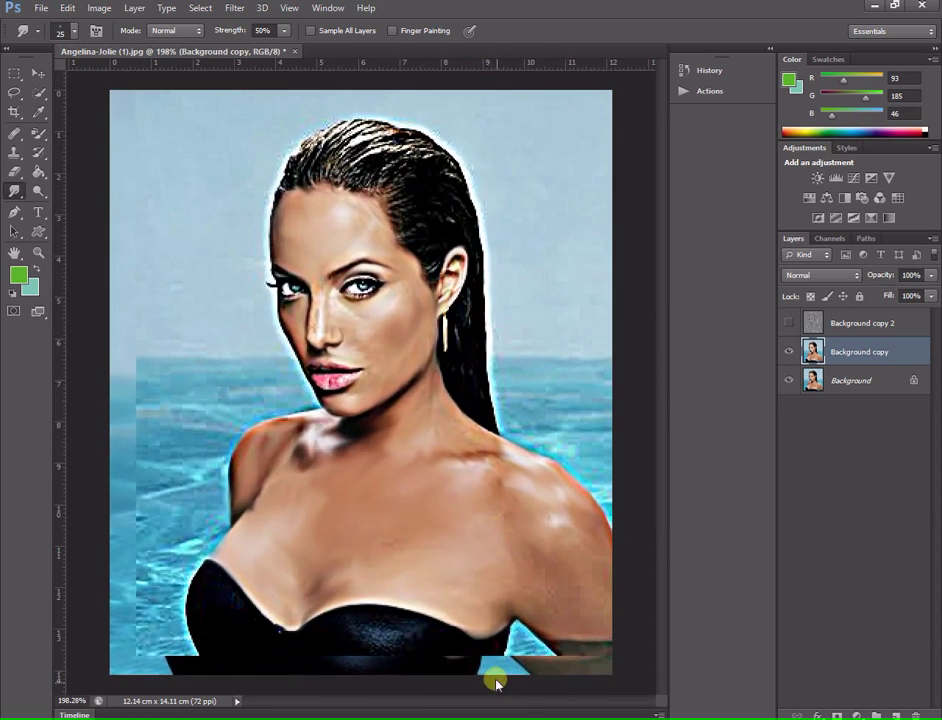
{"action": "scroll", "coordinate": [586, 630], "scroll_direction": "up", "scroll_amount": 1}
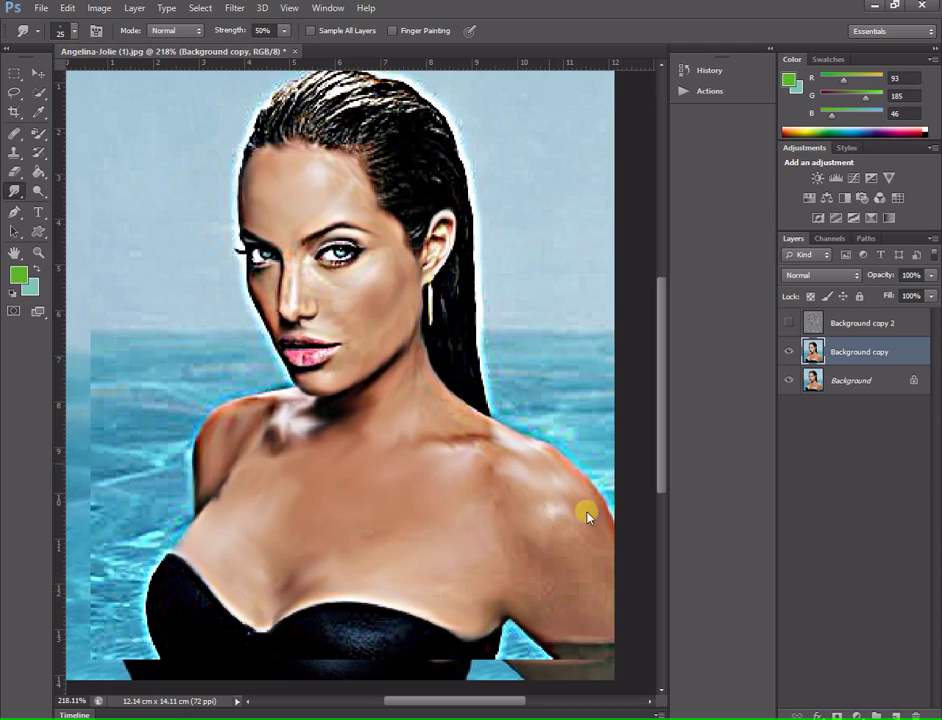
{"action": "left_click_drag", "start_coordinate": [562, 472], "coordinate": [611, 509]}
{"action": "scroll", "coordinate": [575, 607], "scroll_direction": "down", "scroll_amount": 3}
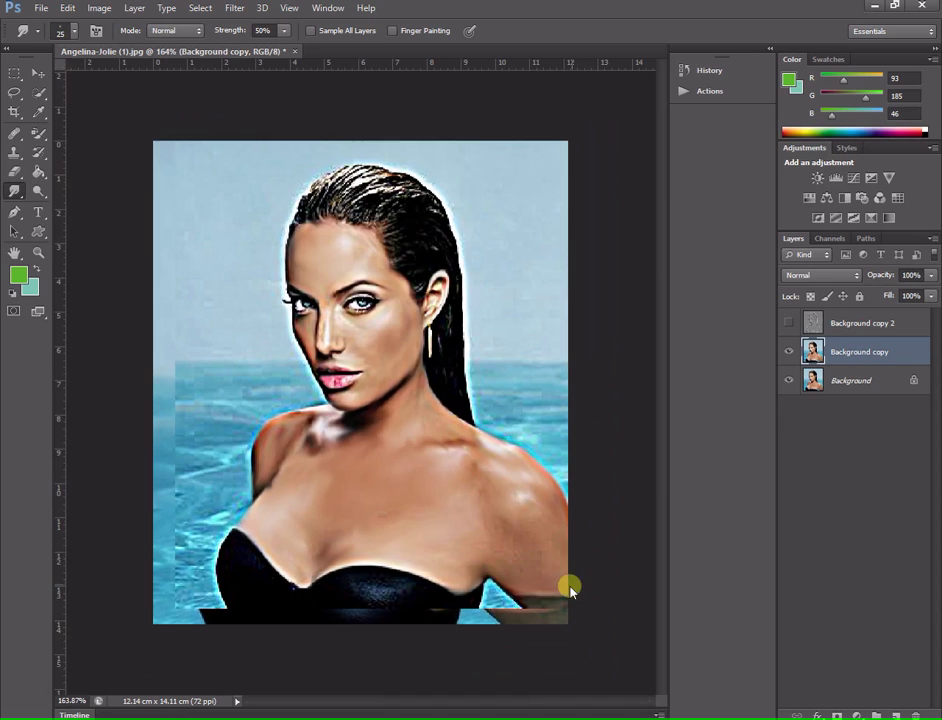
{"action": "scroll", "coordinate": [355, 438], "scroll_direction": "up", "scroll_amount": 2}
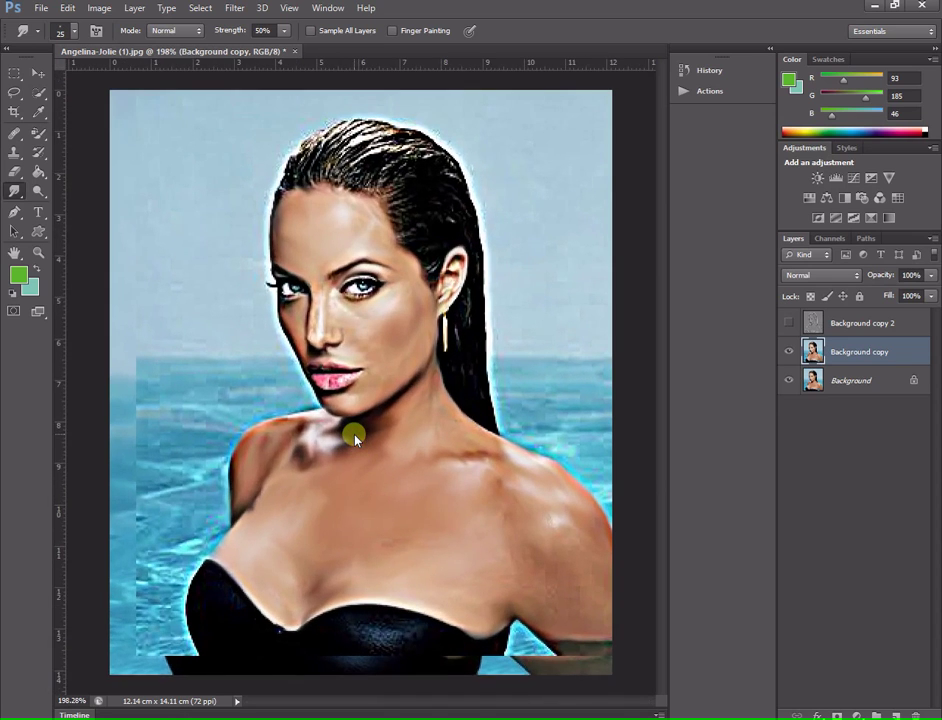
{"action": "scroll", "coordinate": [355, 438], "scroll_direction": "up", "scroll_amount": 2}
{"action": "scroll", "coordinate": [355, 438], "scroll_direction": "up", "scroll_amount": 2}
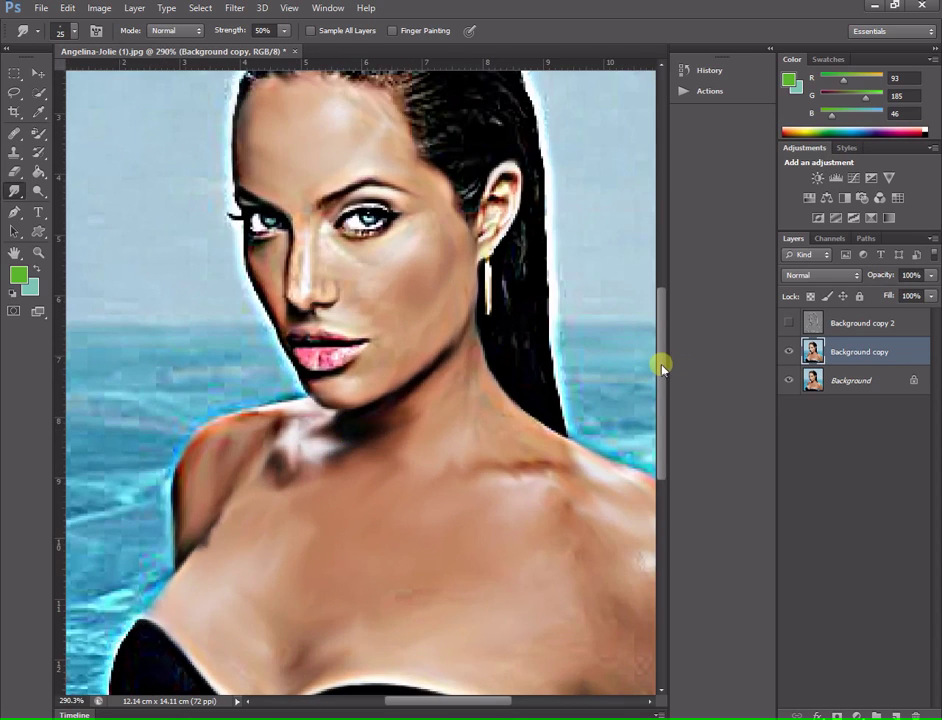
{"action": "left_click_drag", "start_coordinate": [663, 368], "coordinate": [564, 295]}
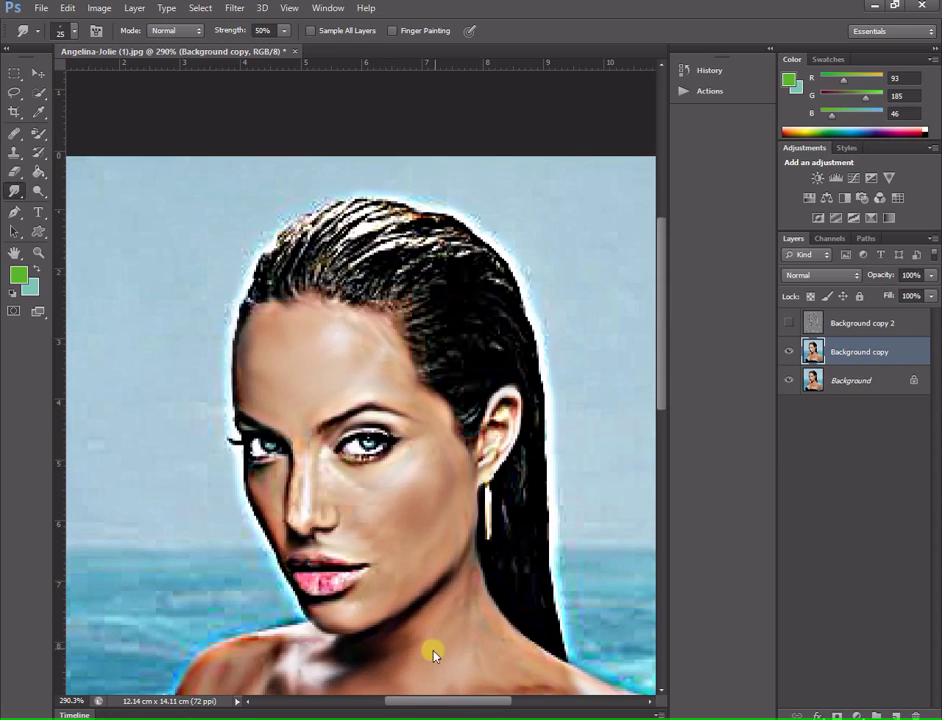
Select the Smudge Tool from the Blur/Sharpen/Smudge tool group.
{"action": "scroll", "coordinate": [433, 655], "scroll_direction": "down", "scroll_amount": 4}
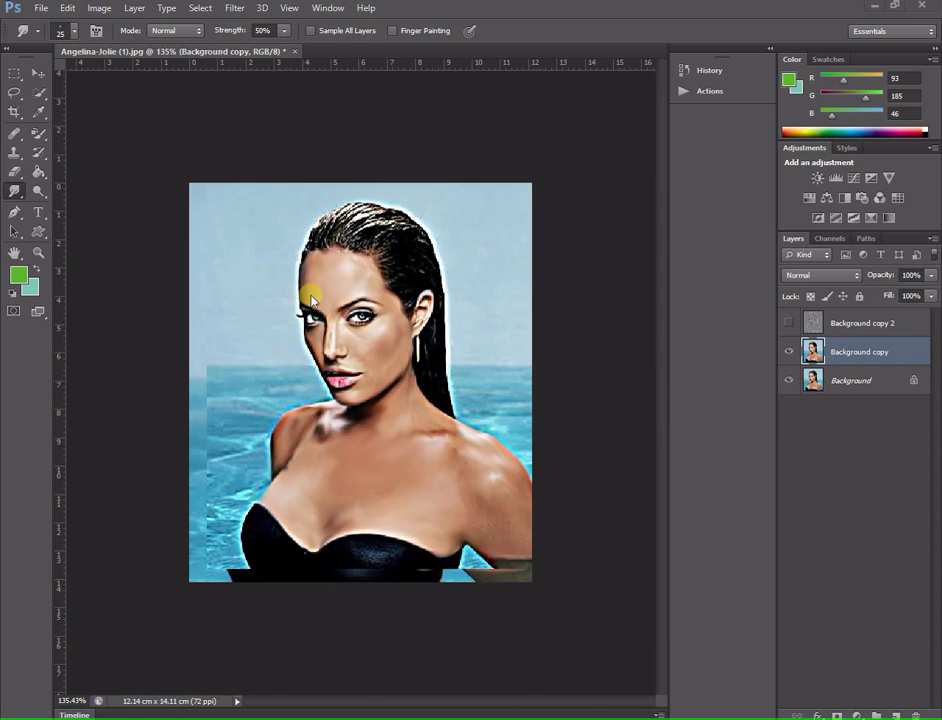
{"action": "scroll", "coordinate": [312, 300], "scroll_direction": "up", "scroll_amount": 2}
{"action": "scroll", "coordinate": [326, 311], "scroll_direction": "up", "scroll_amount": 1}
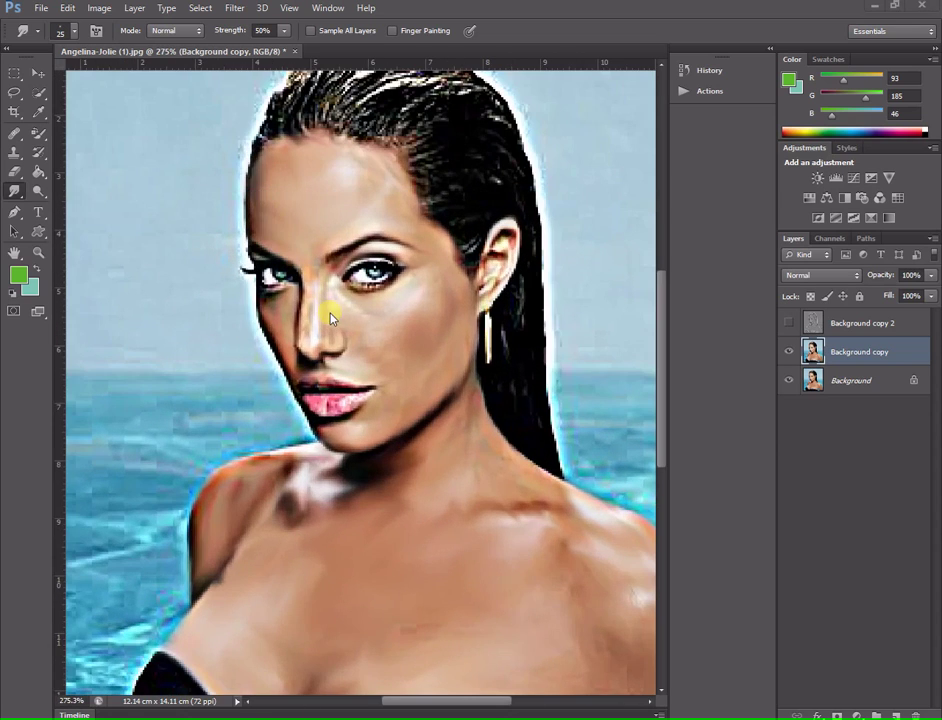
{"action": "right_click", "coordinate": [14, 191]}
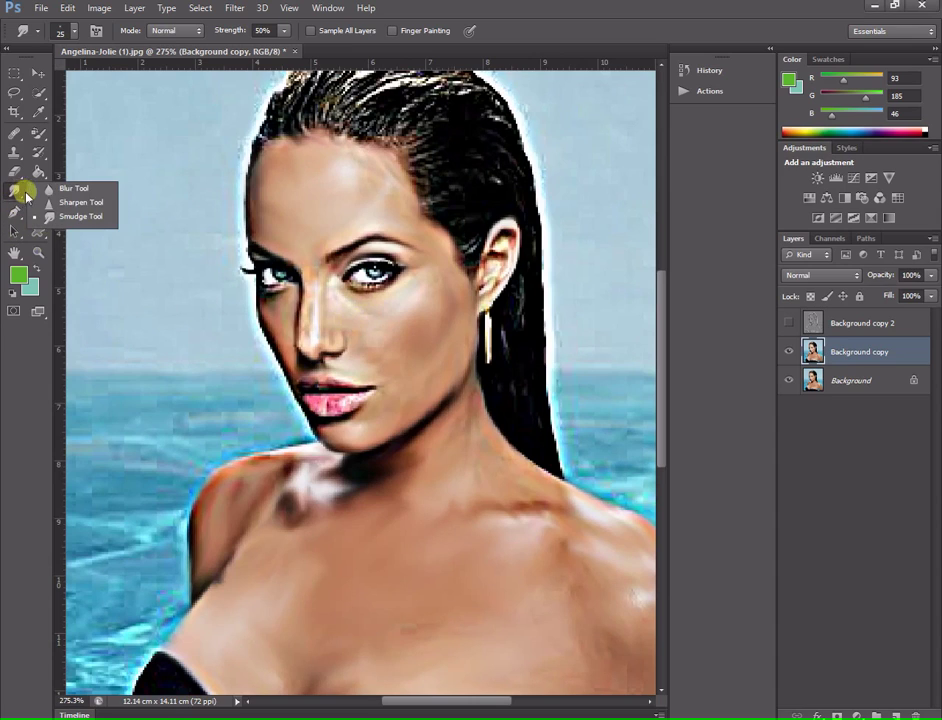
{"action": "left_click", "coordinate": [80, 216]}
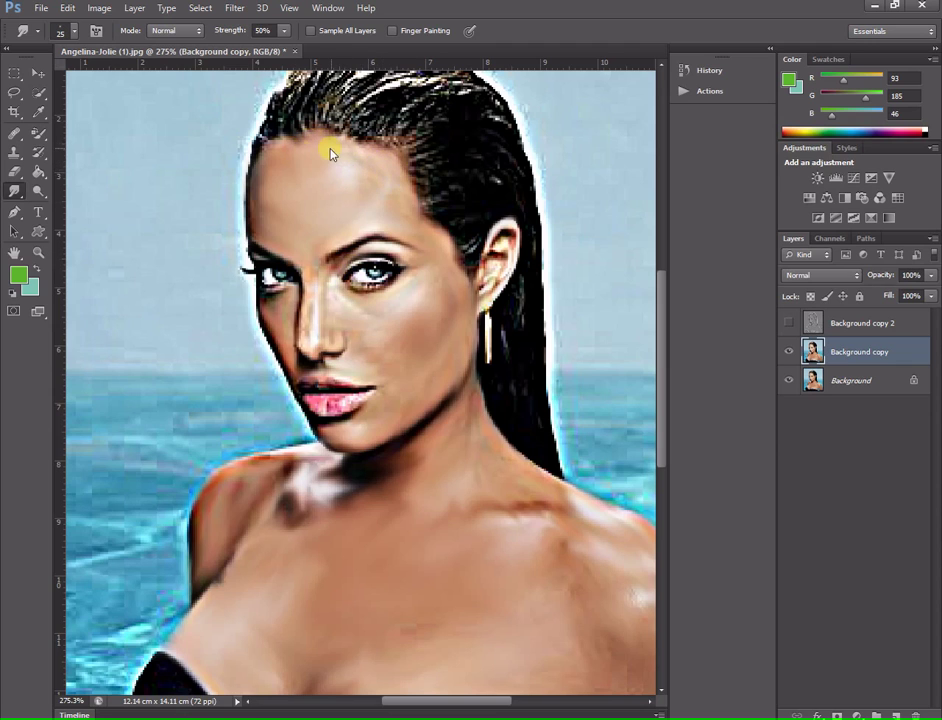
With a smaller brush, smudge the right eye's white, inner corner and upper eyelid smooth.
{"action": "scroll", "coordinate": [362, 295], "scroll_direction": "up", "scroll_amount": 2}
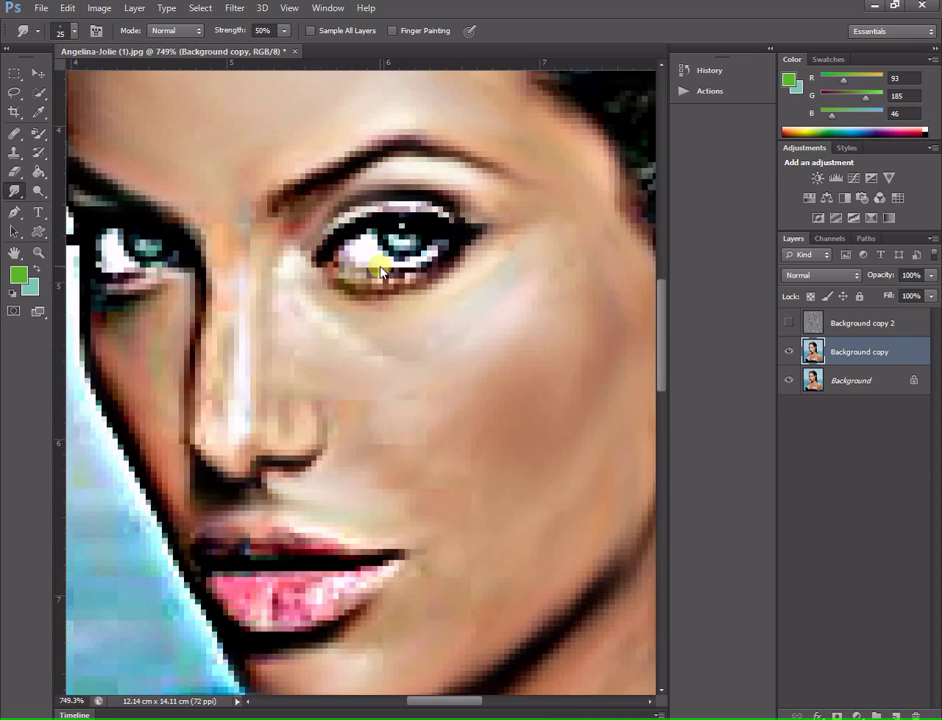
{"action": "scroll", "coordinate": [380, 270], "scroll_direction": "up", "scroll_amount": 1}
{"action": "key", "text": "bracketleft"}
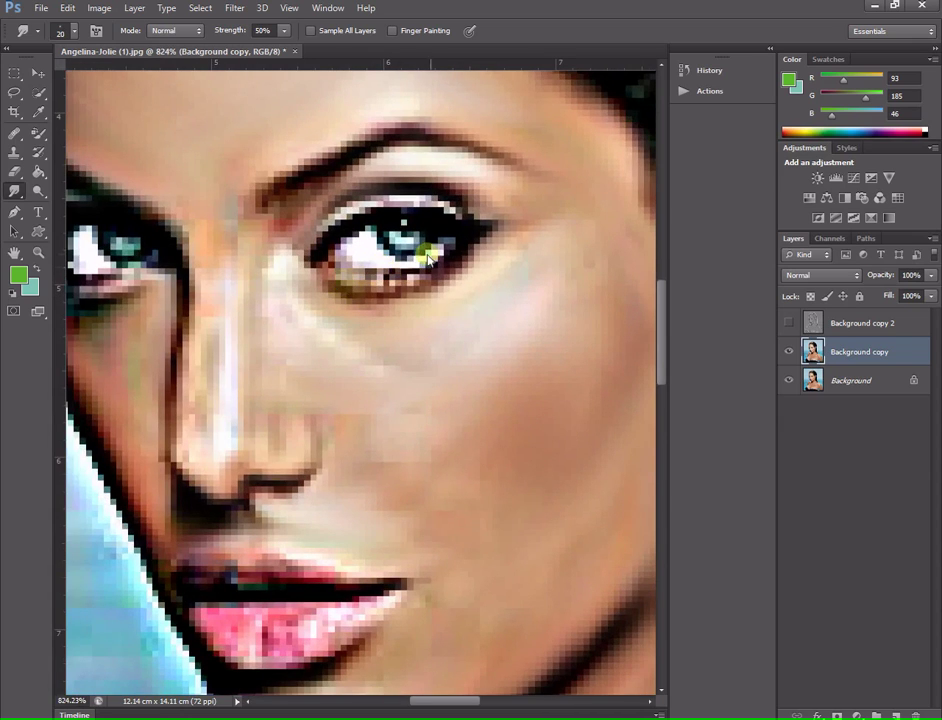
{"action": "mouse_move", "coordinate": [343, 287]}
{"action": "left_mouse_down"}
{"action": "mouse_move", "coordinate": [387, 237]}
{"action": "mouse_move", "coordinate": [408, 250]}
{"action": "left_mouse_up"}
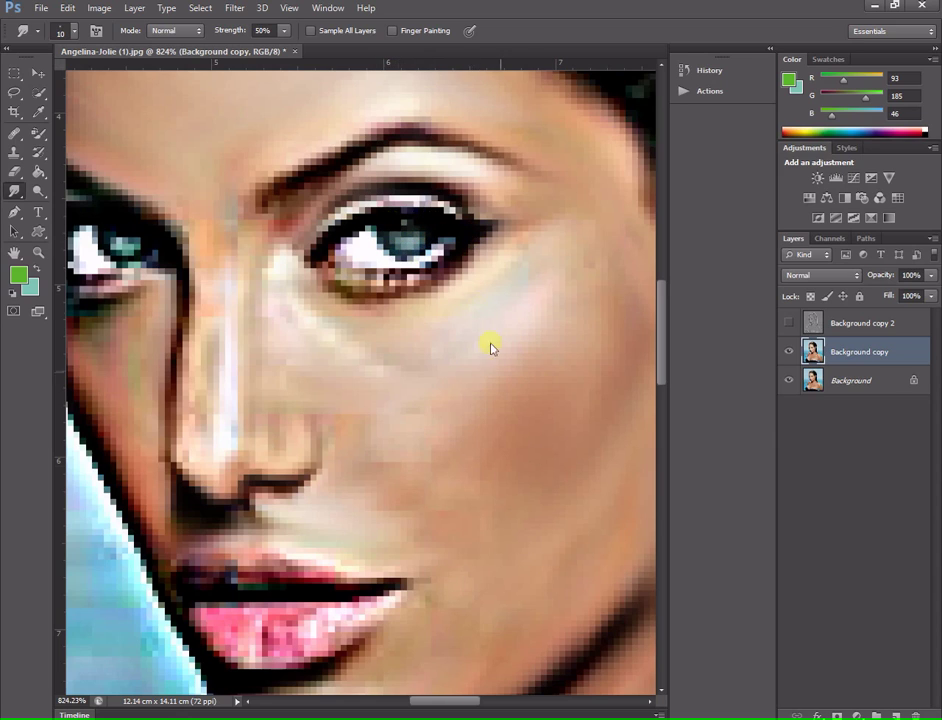
{"action": "left_click_drag", "start_coordinate": [441, 701], "coordinate": [399, 701]}
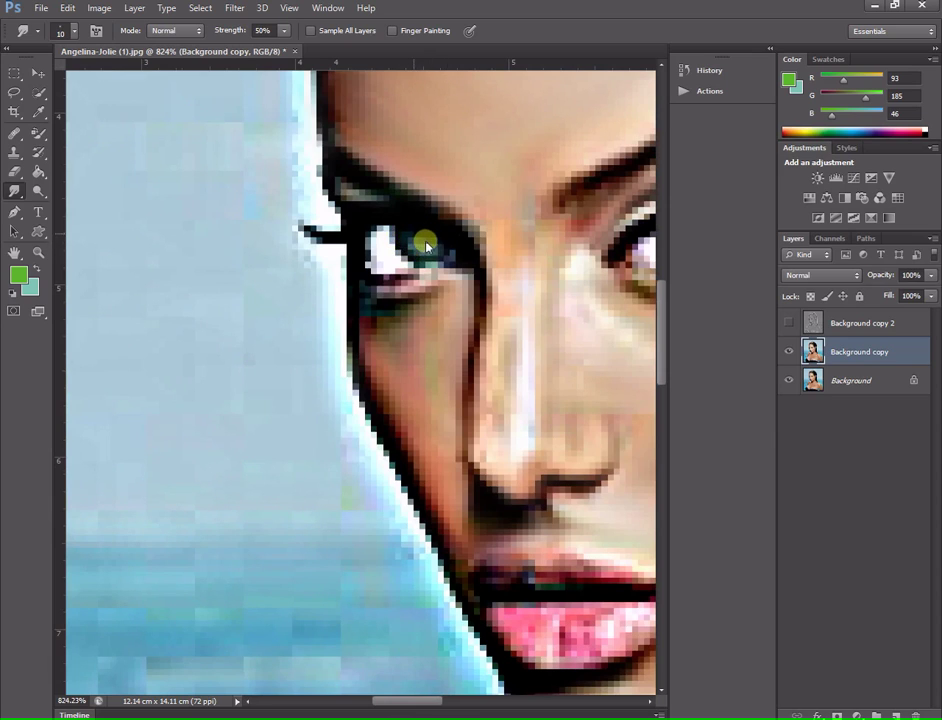
{"action": "left_click_drag", "start_coordinate": [414, 701], "coordinate": [462, 701]}
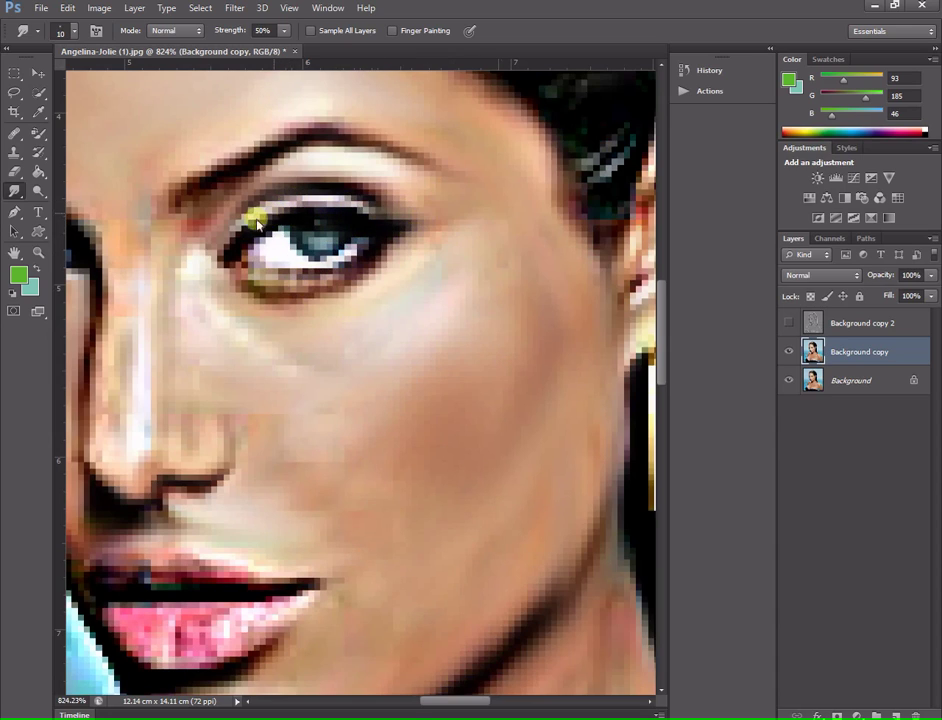
{"action": "mouse_move", "coordinate": [257, 222]}
{"action": "left_mouse_down"}
{"action": "mouse_move", "coordinate": [246, 248]}
{"action": "mouse_move", "coordinate": [271, 213]}
{"action": "mouse_move", "coordinate": [327, 219]}
{"action": "left_mouse_up"}
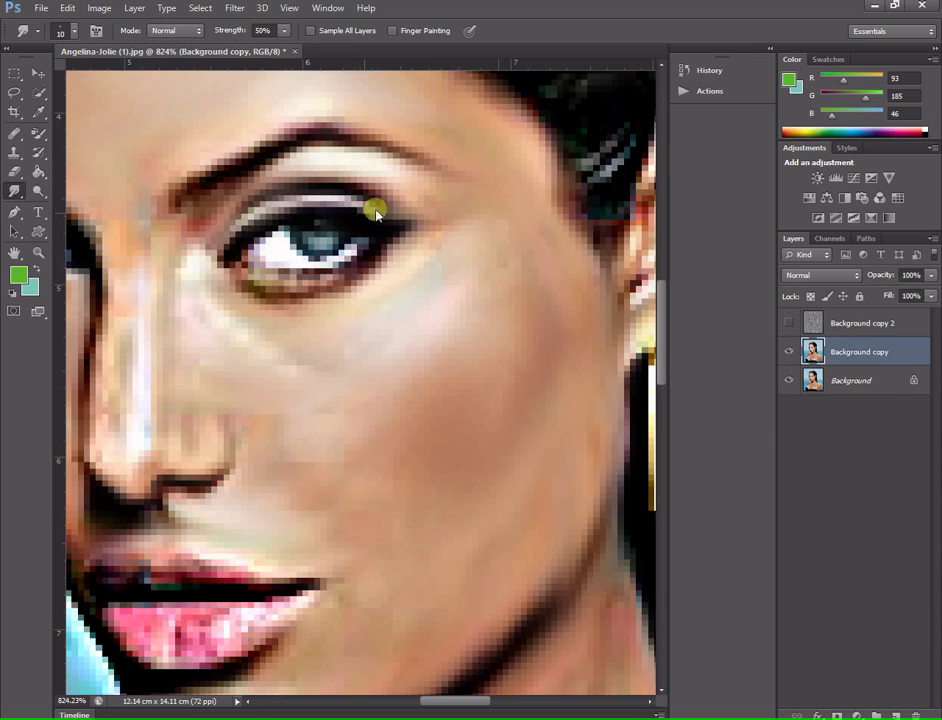
{"action": "mouse_move", "coordinate": [300, 205]}
{"action": "left_mouse_down"}
{"action": "mouse_move", "coordinate": [334, 218]}
{"action": "mouse_move", "coordinate": [249, 226]}
{"action": "left_mouse_up"}
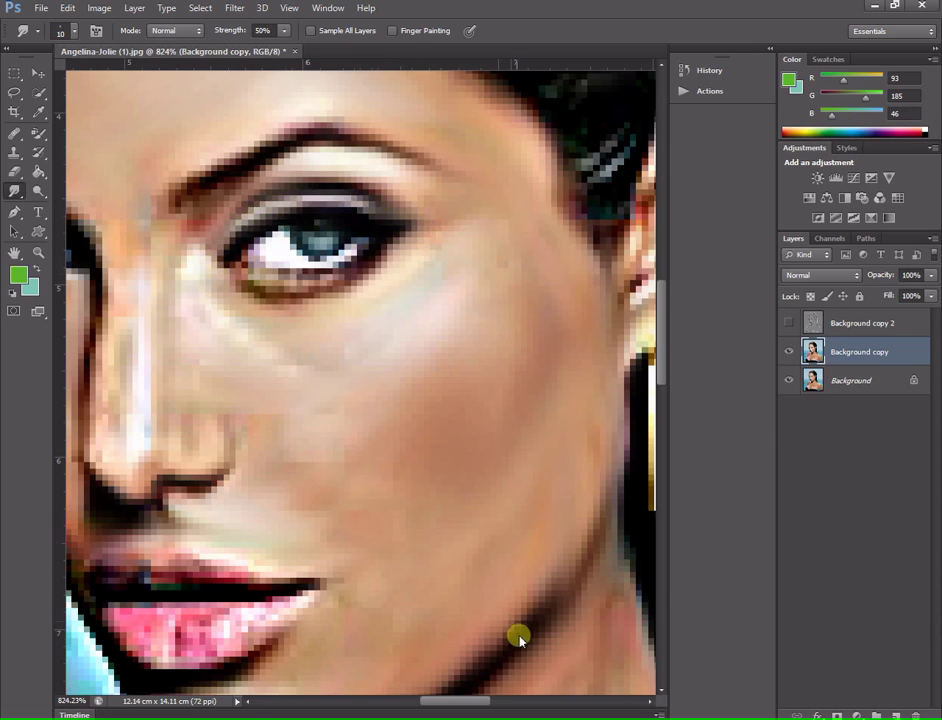
{"action": "left_click_drag", "start_coordinate": [458, 700], "coordinate": [423, 700]}
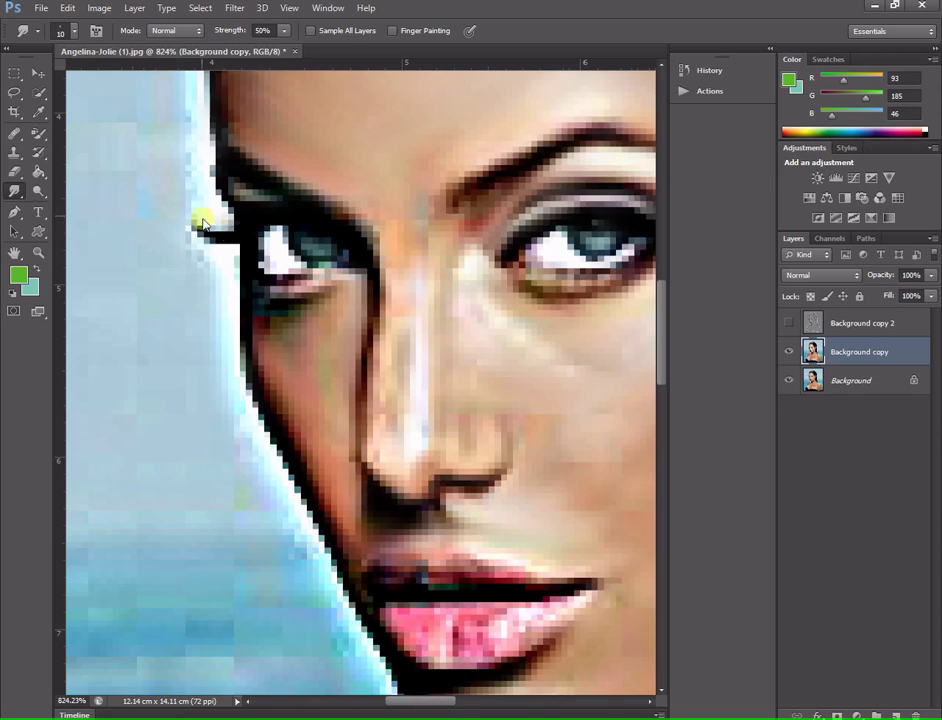
Smear the left eye's lash spikes, the skin from nose to upper lip, and the lower lip.
{"action": "mouse_move", "coordinate": [257, 222]}
{"action": "left_mouse_down"}
{"action": "mouse_move", "coordinate": [283, 208]}
{"action": "mouse_move", "coordinate": [333, 300]}
{"action": "left_mouse_up"}
{"action": "mouse_move", "coordinate": [478, 481]}
{"action": "left_mouse_down"}
{"action": "mouse_move", "coordinate": [412, 573]}
{"action": "mouse_move", "coordinate": [405, 632]}
{"action": "mouse_move", "coordinate": [460, 643]}
{"action": "mouse_move", "coordinate": [471, 616]}
{"action": "mouse_move", "coordinate": [545, 609]}
{"action": "left_mouse_up"}
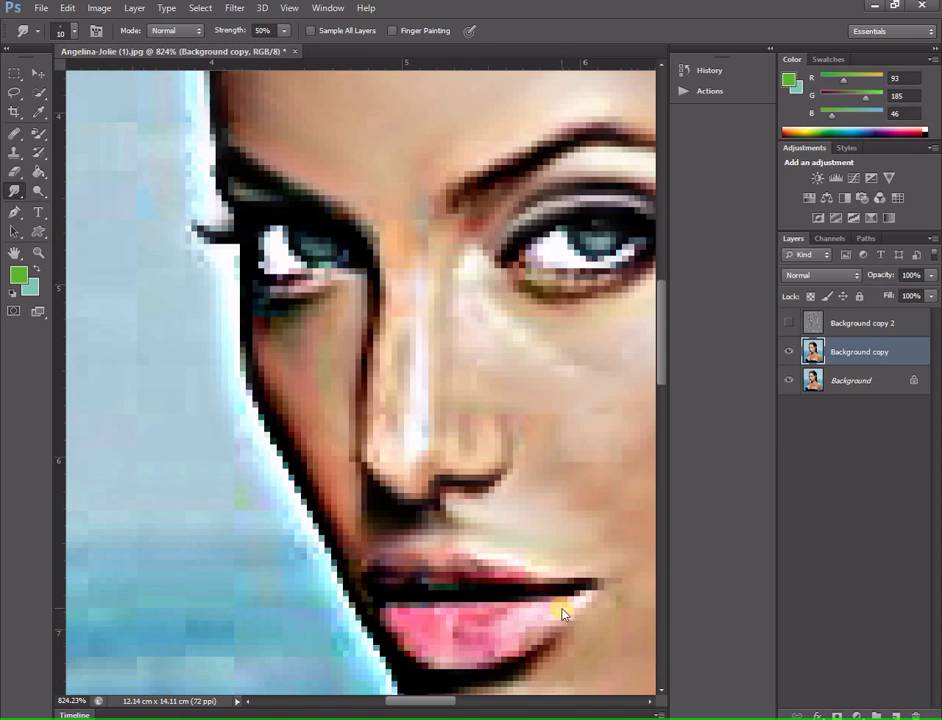
{"action": "left_click_drag", "start_coordinate": [495, 630], "coordinate": [540, 628]}
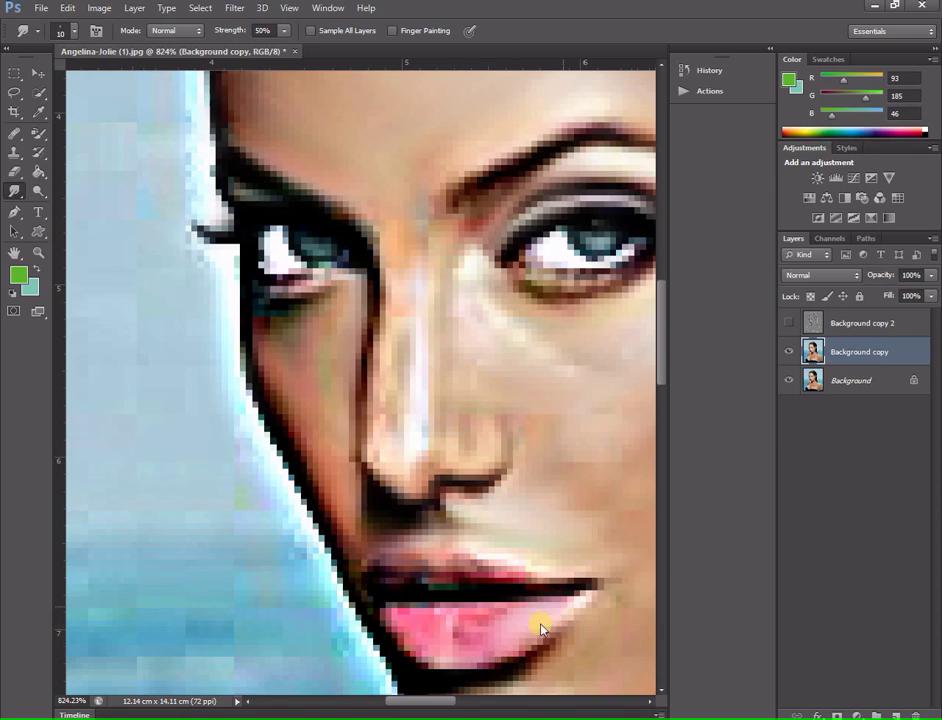
{"action": "mouse_move", "coordinate": [489, 655]}
{"action": "left_mouse_down"}
{"action": "mouse_move", "coordinate": [462, 657]}
{"action": "mouse_move", "coordinate": [556, 614]}
{"action": "left_mouse_up"}
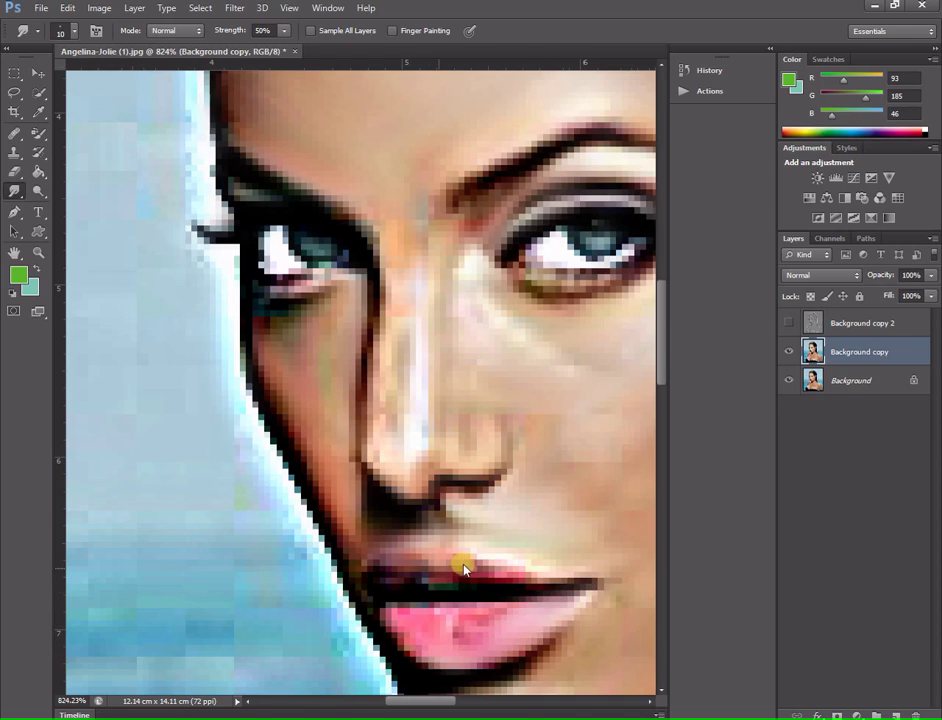
Soften the upper lip and its line, and blend the lower lip's edge further.
{"action": "mouse_move", "coordinate": [463, 568]}
{"action": "left_mouse_down"}
{"action": "mouse_move", "coordinate": [568, 582]}
{"action": "mouse_move", "coordinate": [415, 571]}
{"action": "left_mouse_up"}
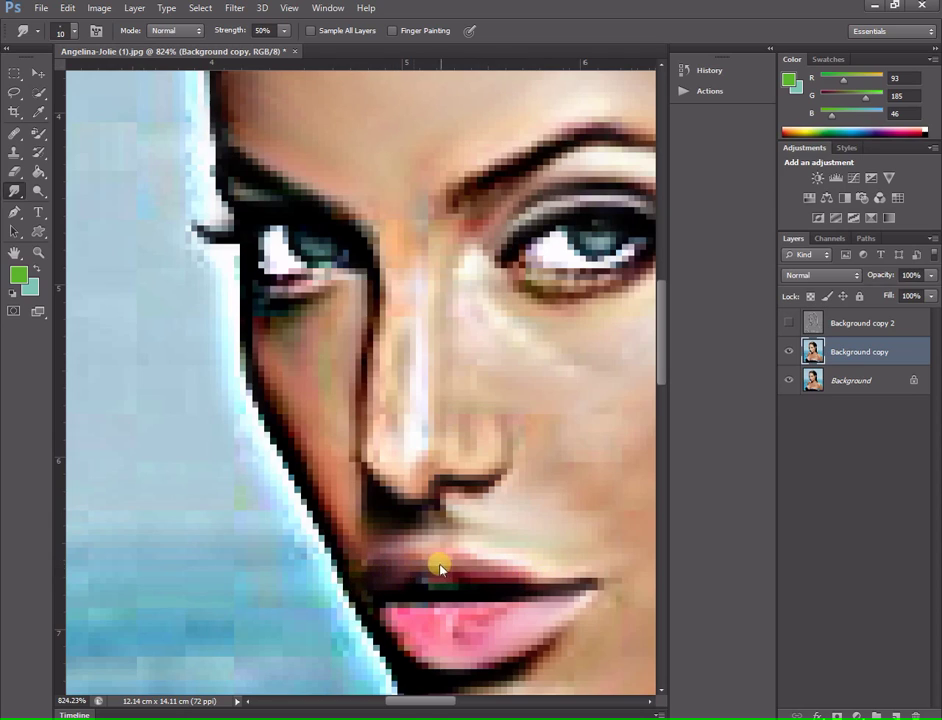
{"action": "mouse_move", "coordinate": [440, 566]}
{"action": "left_mouse_down"}
{"action": "mouse_move", "coordinate": [432, 580]}
{"action": "mouse_move", "coordinate": [471, 621]}
{"action": "left_mouse_up"}
{"action": "left_click_drag", "start_coordinate": [407, 615], "coordinate": [583, 594]}
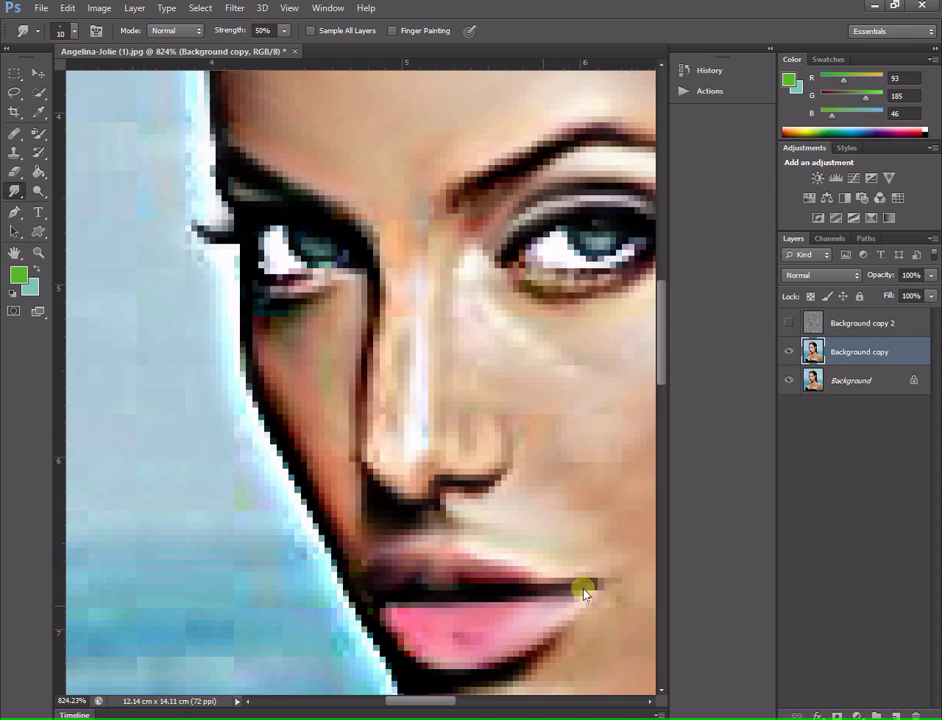
{"action": "mouse_move", "coordinate": [521, 623]}
{"action": "left_mouse_down"}
{"action": "mouse_move", "coordinate": [454, 641]}
{"action": "mouse_move", "coordinate": [522, 637]}
{"action": "mouse_move", "coordinate": [479, 642]}
{"action": "left_mouse_up"}
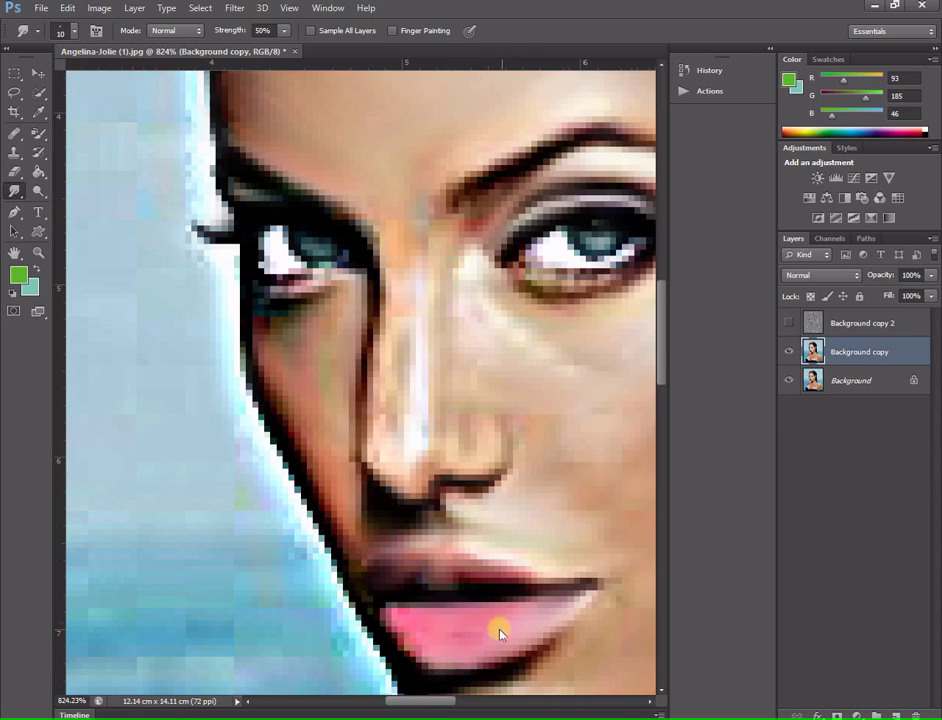
{"action": "scroll", "coordinate": [563, 549], "scroll_direction": "down", "scroll_amount": 4}
Enlarge the brush slightly and smooth the eyebrow from its inner end outward.
{"action": "scroll", "coordinate": [575, 546], "scroll_direction": "down", "scroll_amount": 1}
{"action": "scroll", "coordinate": [589, 572], "scroll_direction": "down", "scroll_amount": 1}
{"action": "scroll", "coordinate": [589, 572], "scroll_direction": "down", "scroll_amount": 1}
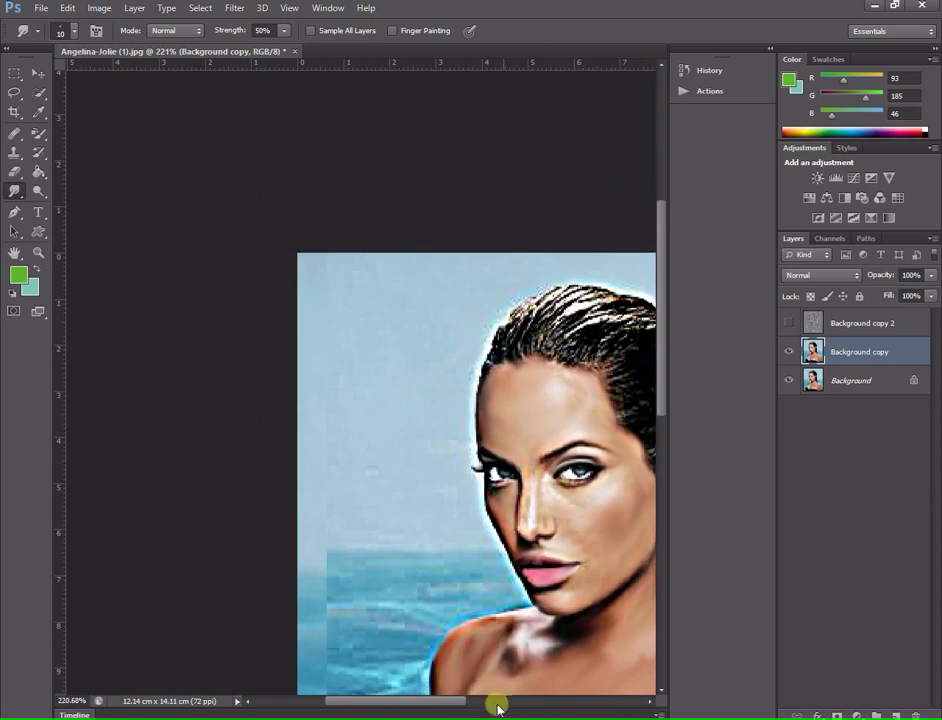
{"action": "left_click_drag", "start_coordinate": [441, 701], "coordinate": [478, 702]}
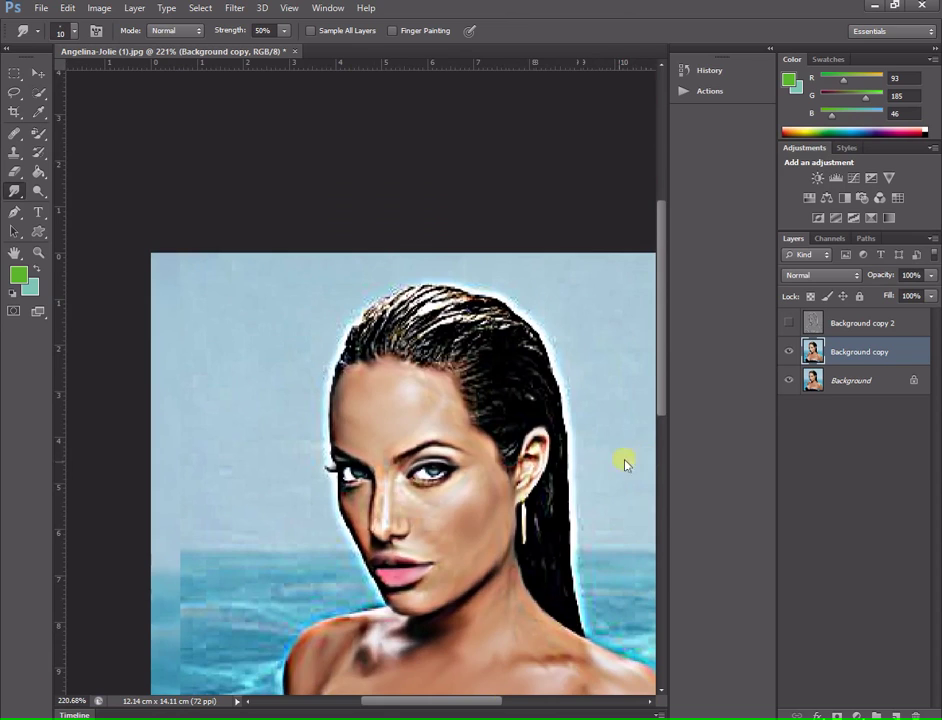
{"action": "scroll", "coordinate": [580, 477], "scroll_direction": "down", "scroll_amount": 1}
{"action": "scroll", "coordinate": [391, 210], "scroll_direction": "up", "scroll_amount": 1}
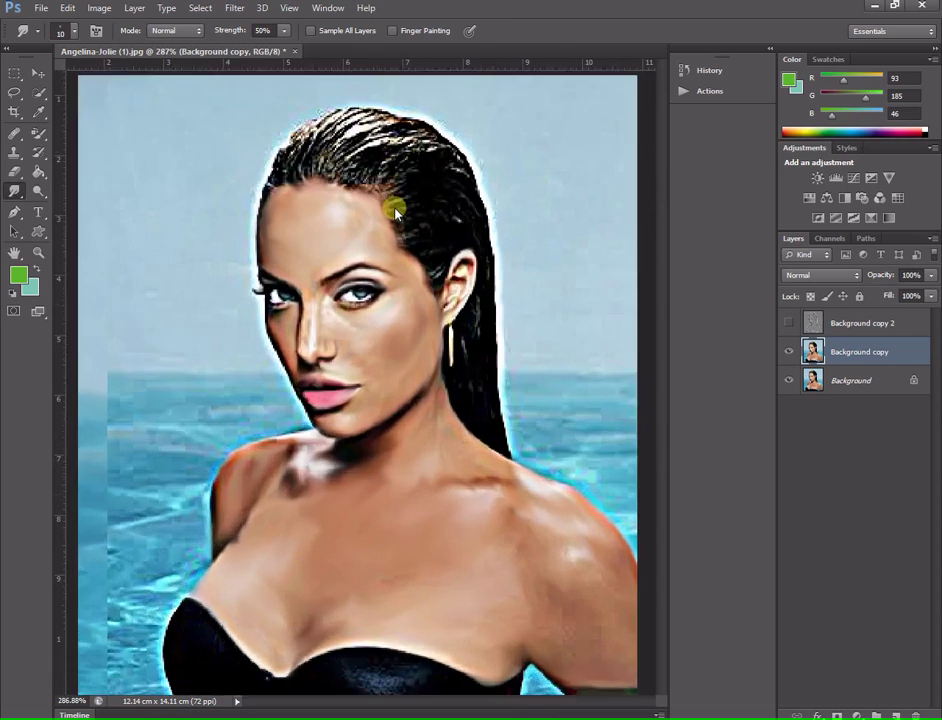
{"action": "scroll", "coordinate": [395, 227], "scroll_direction": "up", "scroll_amount": 1}
{"action": "scroll", "coordinate": [282, 350], "scroll_direction": "up", "scroll_amount": 4}
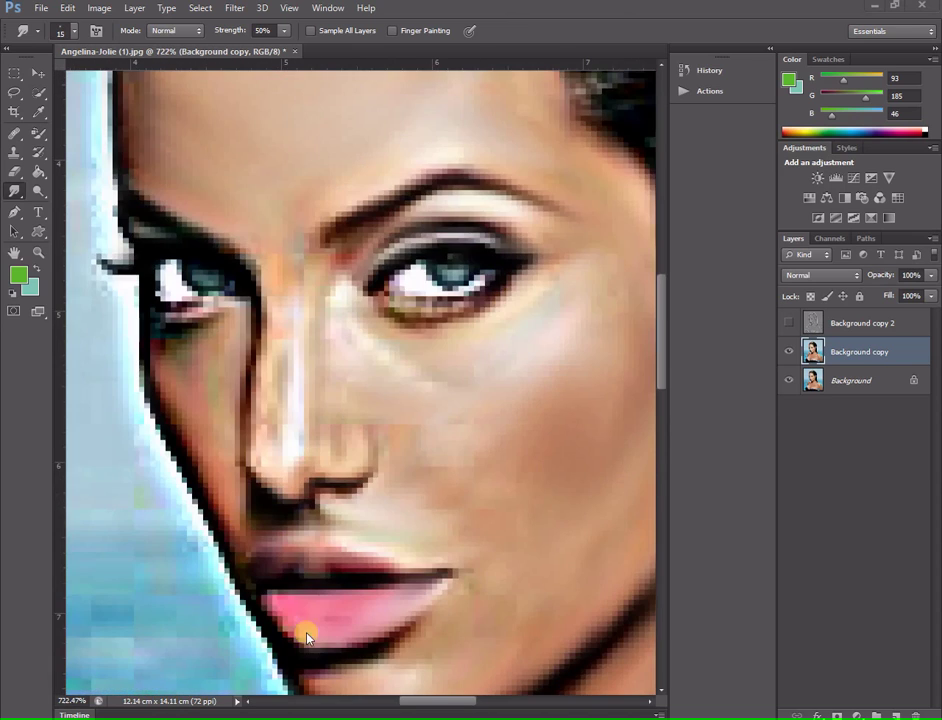
{"action": "key", "text": "bracketright"}
{"action": "scroll", "coordinate": [366, 222], "scroll_direction": "up", "scroll_amount": 2}
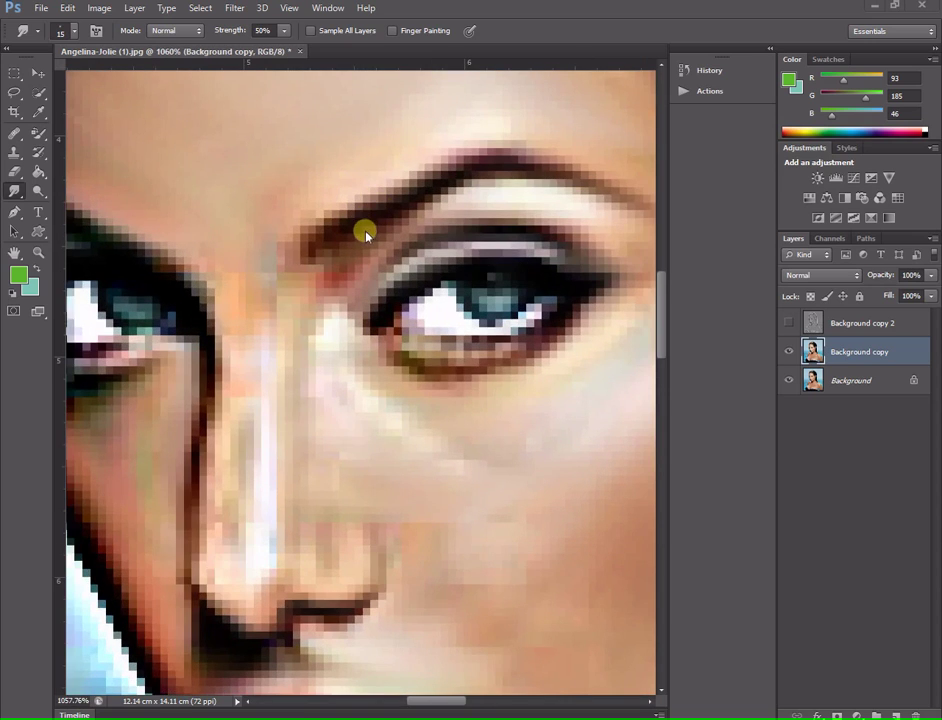
{"action": "mouse_move", "coordinate": [331, 251]}
{"action": "left_mouse_down"}
{"action": "mouse_move", "coordinate": [400, 185]}
{"action": "mouse_move", "coordinate": [500, 153]}
{"action": "mouse_move", "coordinate": [575, 170]}
{"action": "mouse_move", "coordinate": [607, 195]}
{"action": "left_mouse_up"}
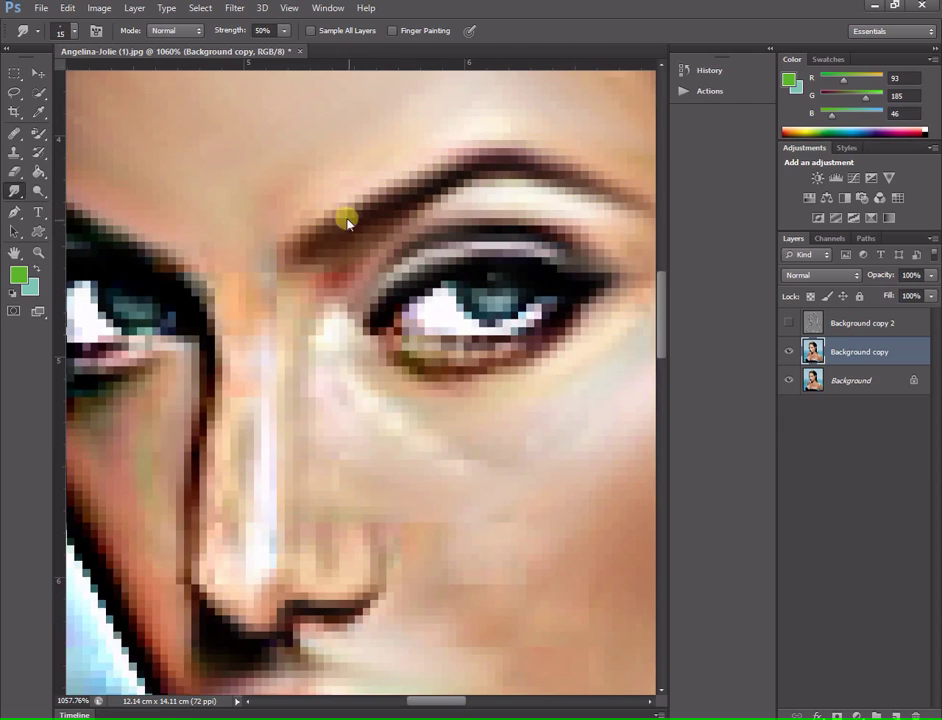
{"action": "mouse_move", "coordinate": [347, 222]}
{"action": "left_mouse_down"}
{"action": "mouse_move", "coordinate": [322, 242]}
{"action": "mouse_move", "coordinate": [353, 227]}
{"action": "mouse_move", "coordinate": [345, 214]}
{"action": "mouse_move", "coordinate": [474, 167]}
{"action": "mouse_move", "coordinate": [539, 173]}
{"action": "left_mouse_up"}
Blend the left eyebrow, the area around the right iris and the left eye's outer corner.
{"action": "scroll", "coordinate": [217, 247], "scroll_direction": "down", "scroll_amount": 4}
{"action": "scroll", "coordinate": [179, 257], "scroll_direction": "down", "scroll_amount": 2}
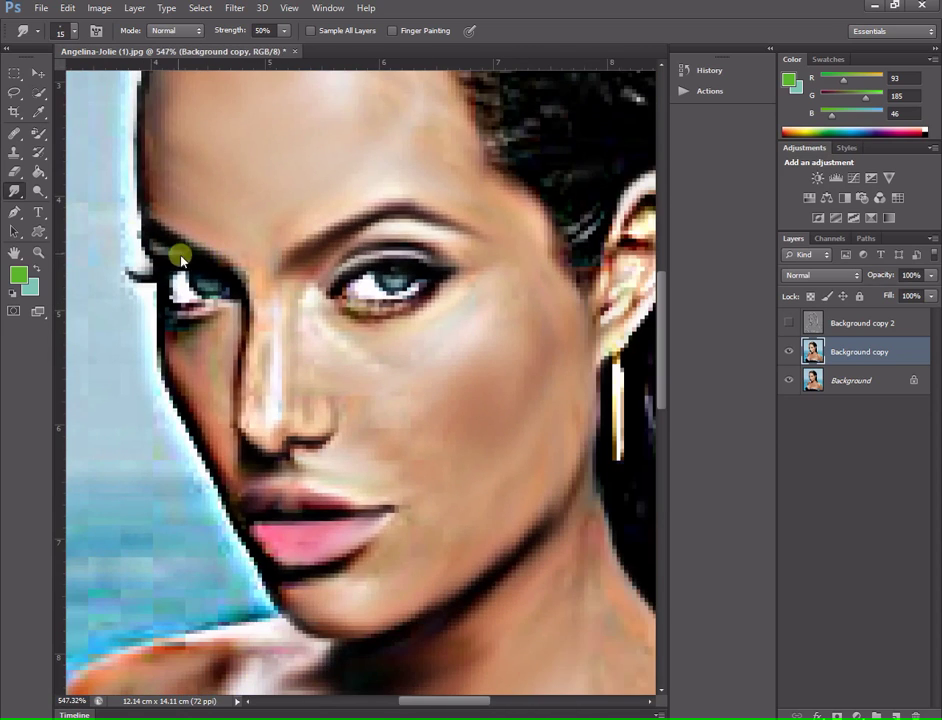
{"action": "mouse_move", "coordinate": [236, 262]}
{"action": "left_mouse_down"}
{"action": "mouse_move", "coordinate": [168, 231]}
{"action": "mouse_move", "coordinate": [158, 238]}
{"action": "mouse_move", "coordinate": [242, 278]}
{"action": "left_mouse_up"}
{"action": "mouse_move", "coordinate": [177, 240]}
{"action": "left_mouse_down"}
{"action": "mouse_move", "coordinate": [164, 231]}
{"action": "mouse_move", "coordinate": [171, 246]}
{"action": "left_mouse_up"}
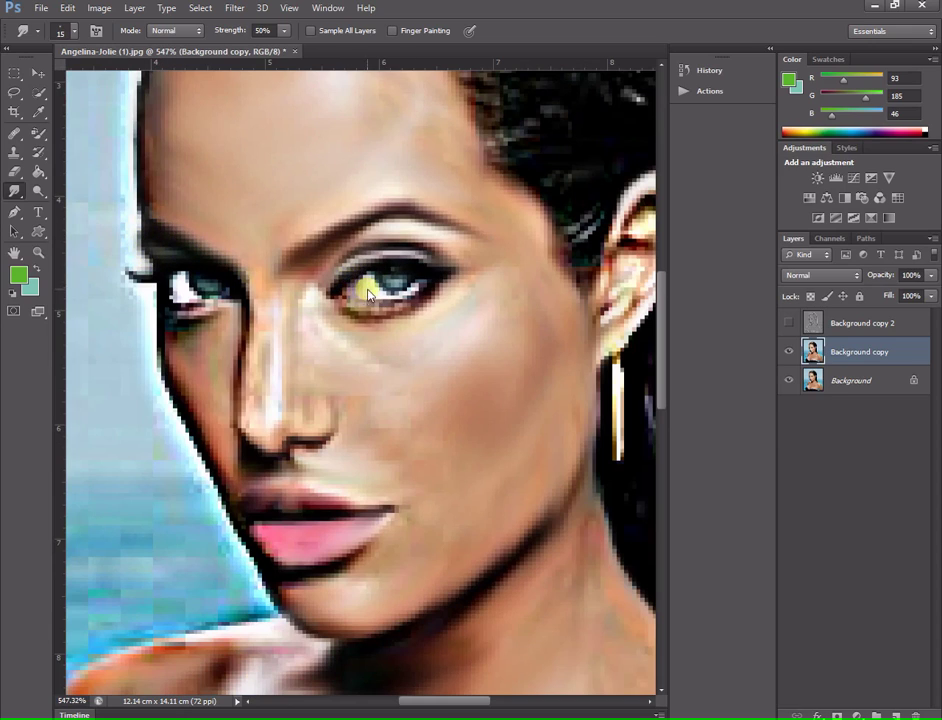
{"action": "left_click_drag", "start_coordinate": [376, 299], "coordinate": [378, 297]}
{"action": "mouse_move", "coordinate": [204, 311]}
{"action": "left_mouse_down"}
{"action": "mouse_move", "coordinate": [142, 302]}
{"action": "mouse_move", "coordinate": [179, 269]}
{"action": "mouse_move", "coordinate": [170, 275]}
{"action": "mouse_move", "coordinate": [179, 288]}
{"action": "left_mouse_up"}
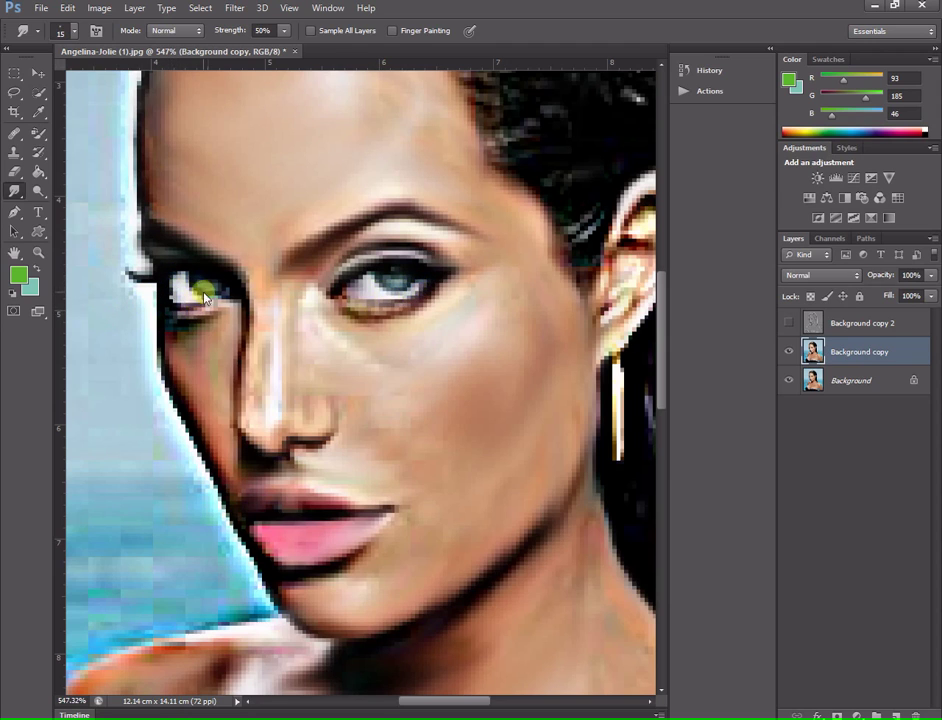
{"action": "scroll", "coordinate": [300, 320], "scroll_direction": "down", "scroll_amount": 2}
{"action": "scroll", "coordinate": [395, 343], "scroll_direction": "down", "scroll_amount": 1}
{"action": "scroll", "coordinate": [406, 357], "scroll_direction": "down", "scroll_amount": 1}
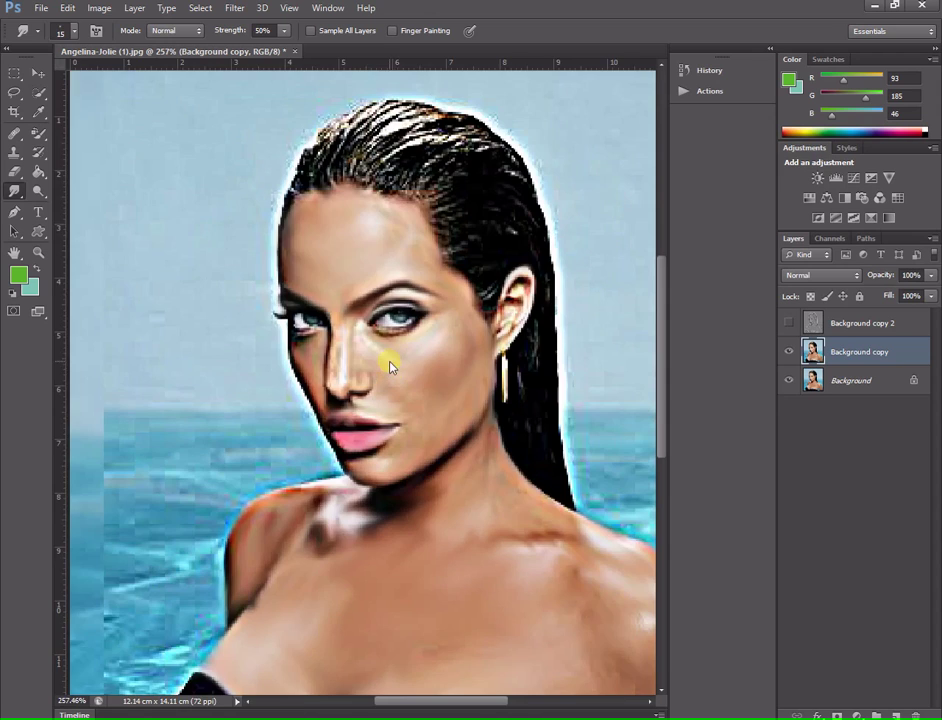
{"action": "scroll", "coordinate": [389, 362], "scroll_direction": "down", "scroll_amount": 1}
{"action": "scroll", "coordinate": [425, 404], "scroll_direction": "down", "scroll_amount": 2}
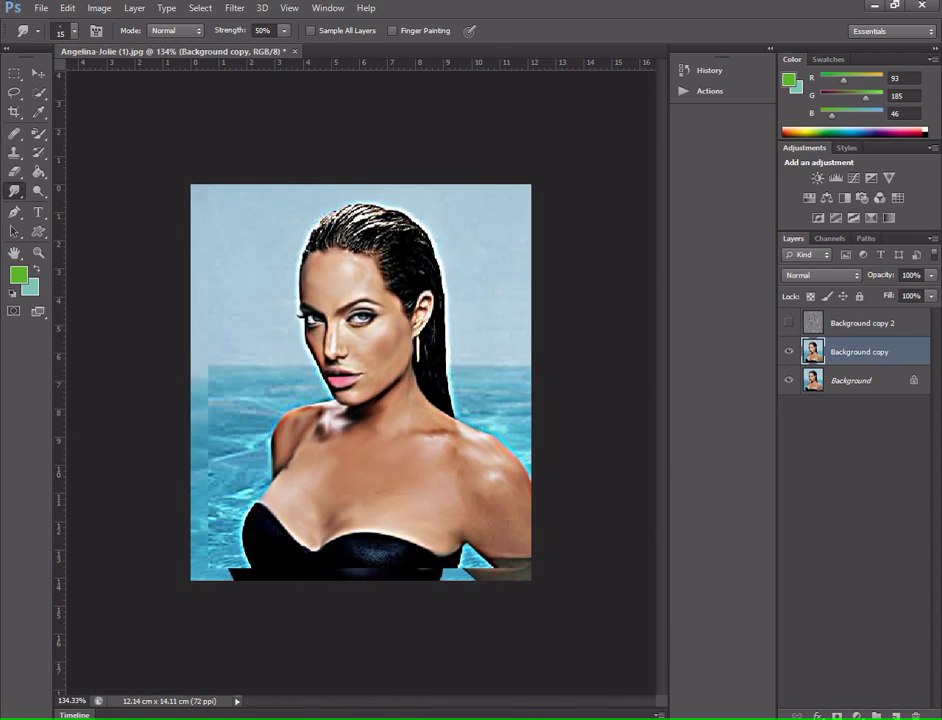
Zoom into the top of the hair and smear streaks through the strands.
{"action": "scroll", "coordinate": [360, 380], "scroll_direction": "up", "scroll_amount": 3}
{"action": "scroll", "coordinate": [440, 245], "scroll_direction": "up", "scroll_amount": 3}
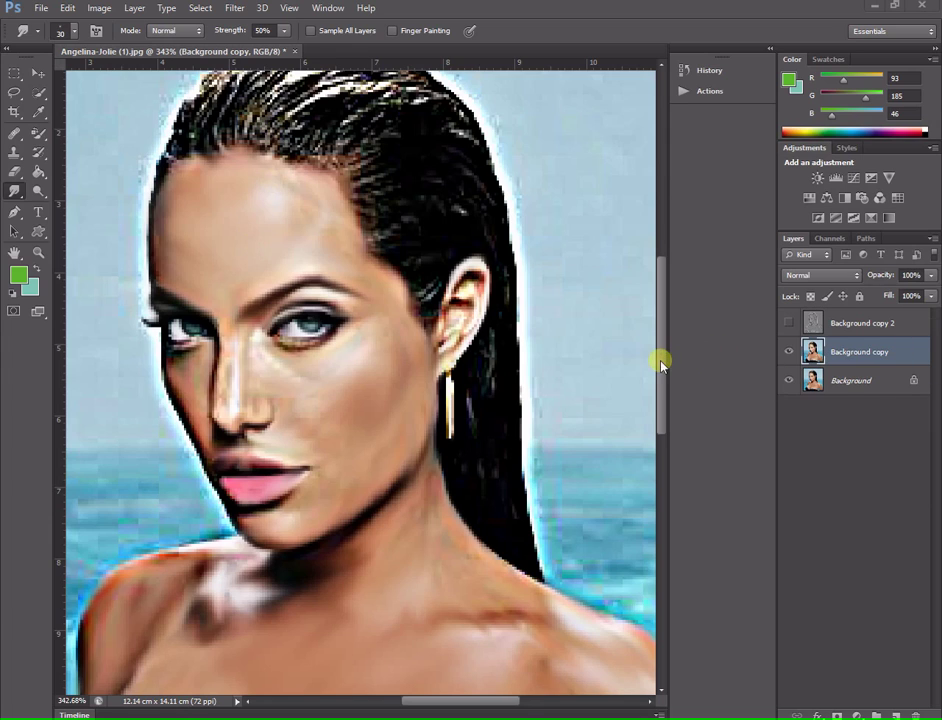
{"action": "scroll", "coordinate": [665, 355], "scroll_direction": "up", "scroll_amount": 1}
{"action": "scroll", "coordinate": [665, 355], "scroll_direction": "up", "scroll_amount": 2}
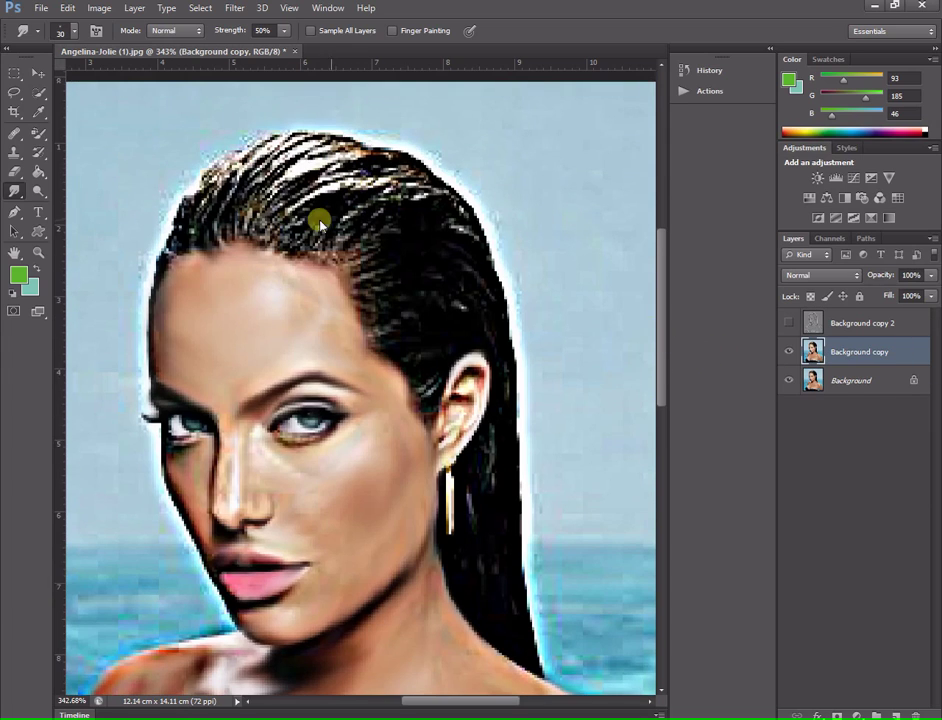
{"action": "left_click_drag", "start_coordinate": [660, 323], "coordinate": [640, 290]}
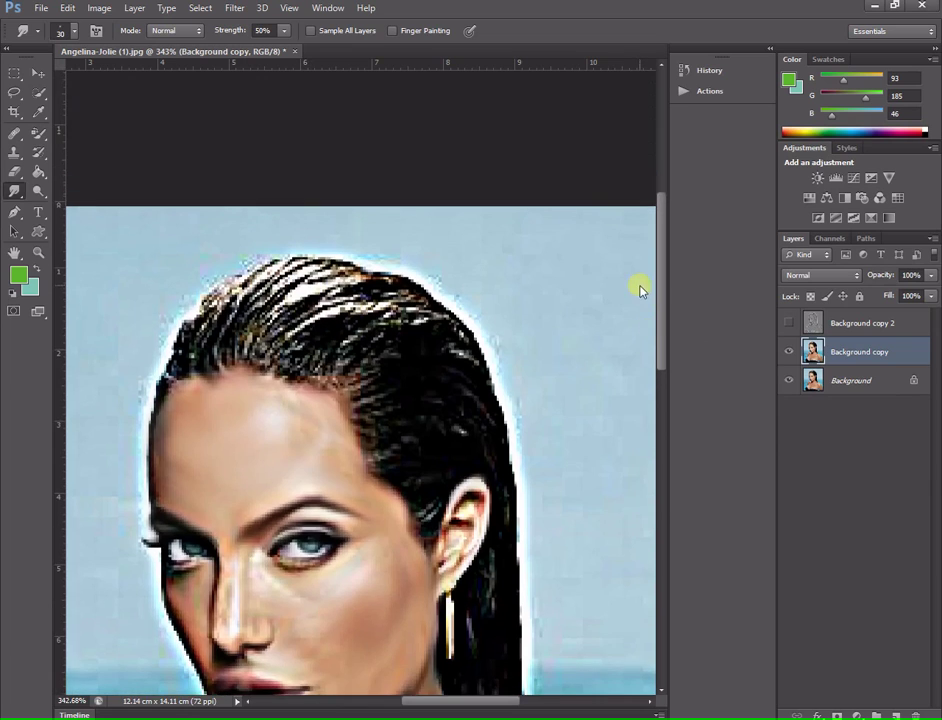
{"action": "scroll", "coordinate": [207, 290], "scroll_direction": "up", "scroll_amount": 2}
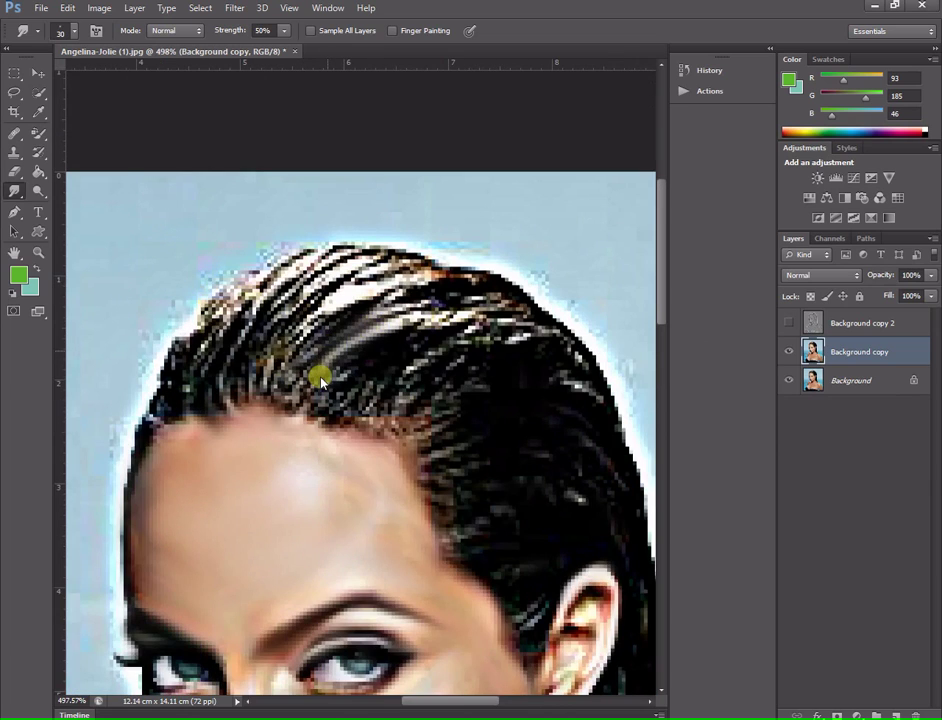
{"action": "mouse_move", "coordinate": [311, 320]}
{"action": "left_mouse_down"}
{"action": "mouse_move", "coordinate": [405, 310]}
{"action": "mouse_move", "coordinate": [340, 292]}
{"action": "left_mouse_up"}
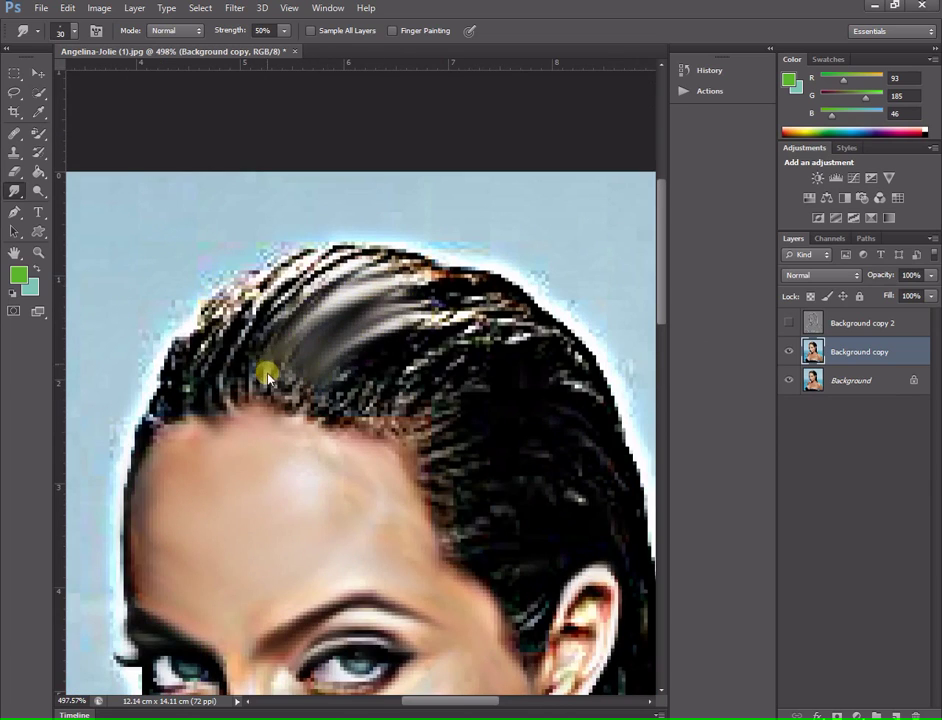
{"action": "mouse_move", "coordinate": [268, 375]}
{"action": "left_mouse_down"}
{"action": "mouse_move", "coordinate": [326, 294]}
{"action": "mouse_move", "coordinate": [357, 273]}
{"action": "mouse_move", "coordinate": [252, 332]}
{"action": "mouse_move", "coordinate": [300, 288]}
{"action": "mouse_move", "coordinate": [183, 391]}
{"action": "mouse_move", "coordinate": [216, 330]}
{"action": "mouse_move", "coordinate": [349, 332]}
{"action": "mouse_move", "coordinate": [290, 383]}
{"action": "mouse_move", "coordinate": [330, 399]}
{"action": "mouse_move", "coordinate": [309, 389]}
{"action": "mouse_move", "coordinate": [462, 315]}
{"action": "mouse_move", "coordinate": [330, 370]}
{"action": "mouse_move", "coordinate": [380, 356]}
{"action": "mouse_move", "coordinate": [357, 364]}
{"action": "mouse_move", "coordinate": [346, 420]}
{"action": "mouse_move", "coordinate": [599, 393]}
{"action": "mouse_move", "coordinate": [456, 444]}
{"action": "mouse_move", "coordinate": [439, 442]}
{"action": "mouse_move", "coordinate": [442, 434]}
{"action": "left_mouse_up"}
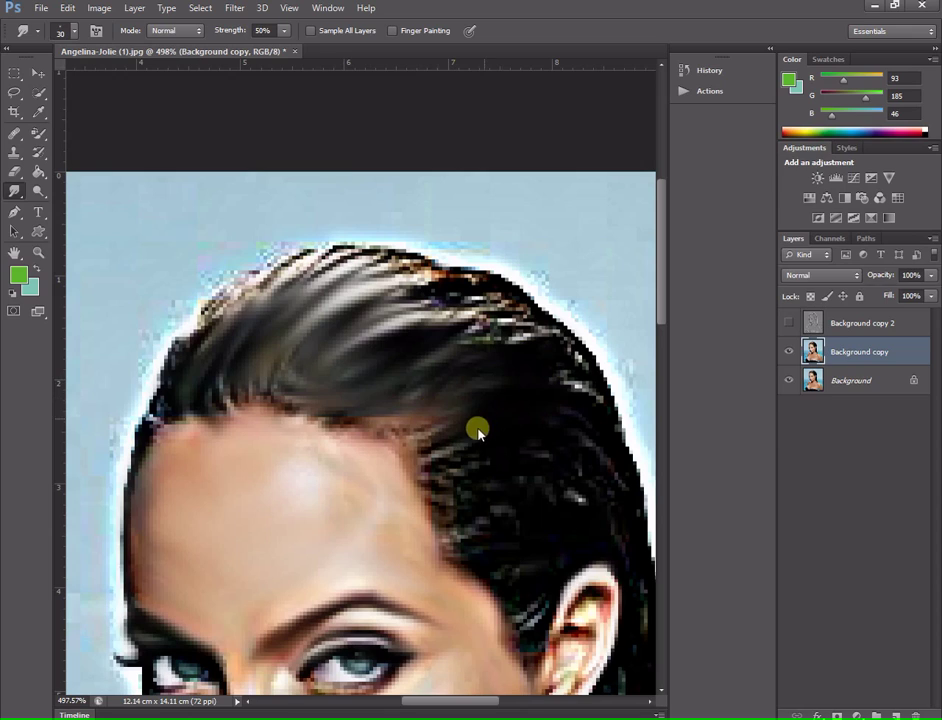
Smooth the hair strands on the right side, near the top left and along the left edge.
{"action": "mouse_move", "coordinate": [447, 448]}
{"action": "left_mouse_down"}
{"action": "mouse_move", "coordinate": [500, 416]}
{"action": "mouse_move", "coordinate": [444, 479]}
{"action": "mouse_move", "coordinate": [515, 444]}
{"action": "mouse_move", "coordinate": [469, 497]}
{"action": "left_mouse_up"}
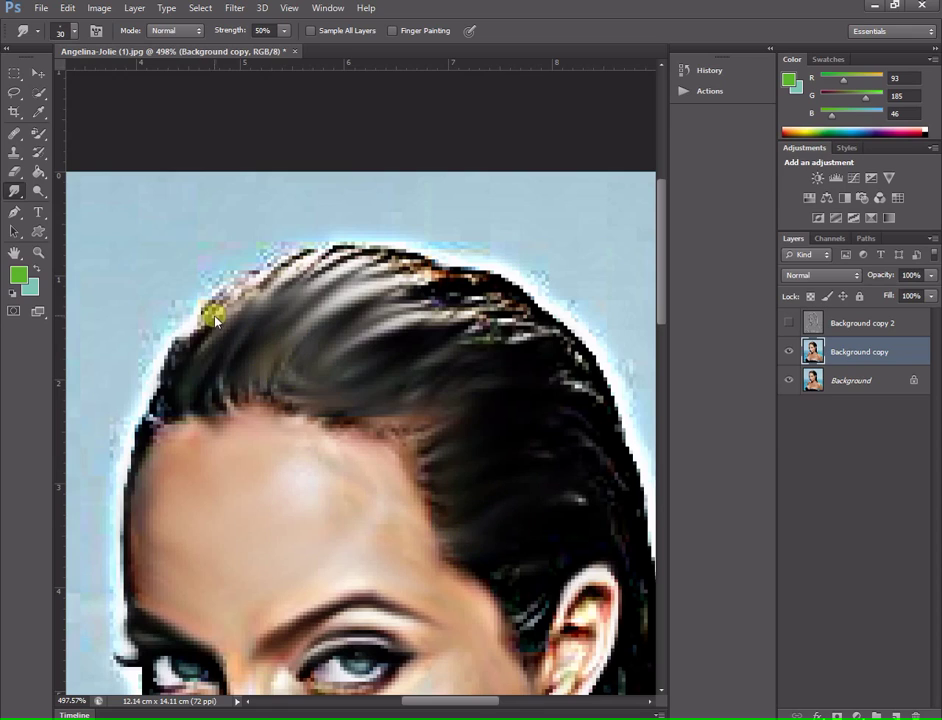
{"action": "left_click_drag", "start_coordinate": [211, 305], "coordinate": [268, 270]}
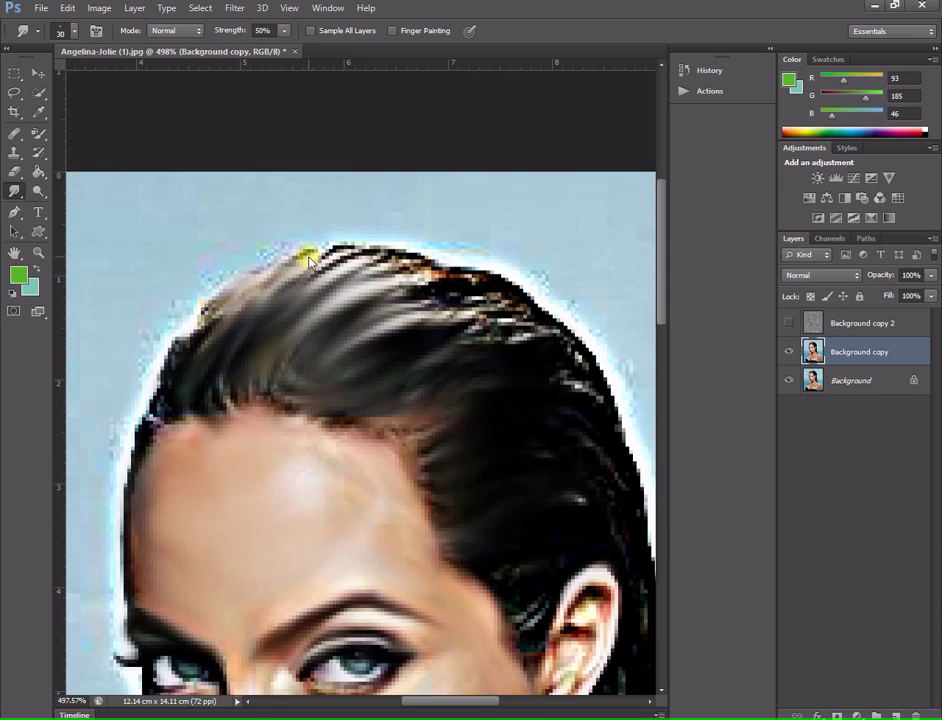
{"action": "mouse_move", "coordinate": [204, 314]}
{"action": "left_mouse_down"}
{"action": "mouse_move", "coordinate": [172, 355]}
{"action": "mouse_move", "coordinate": [172, 387]}
{"action": "left_mouse_up"}
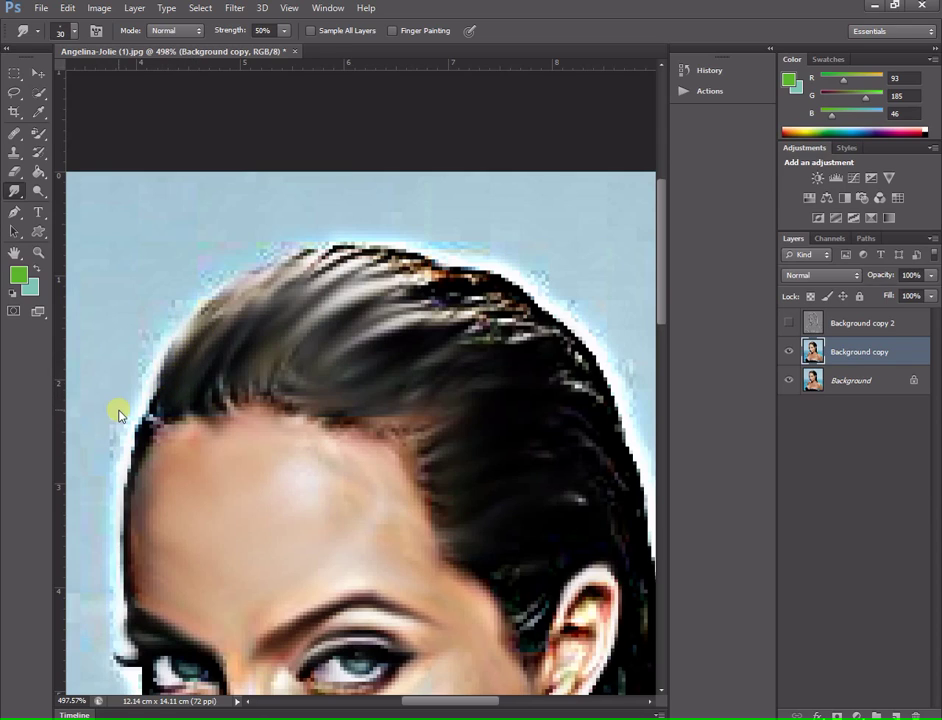
Soften the left hairline with a smaller brush, then smooth the hair top and bright strand near the ear.
{"action": "key", "text": "bracketleft"}
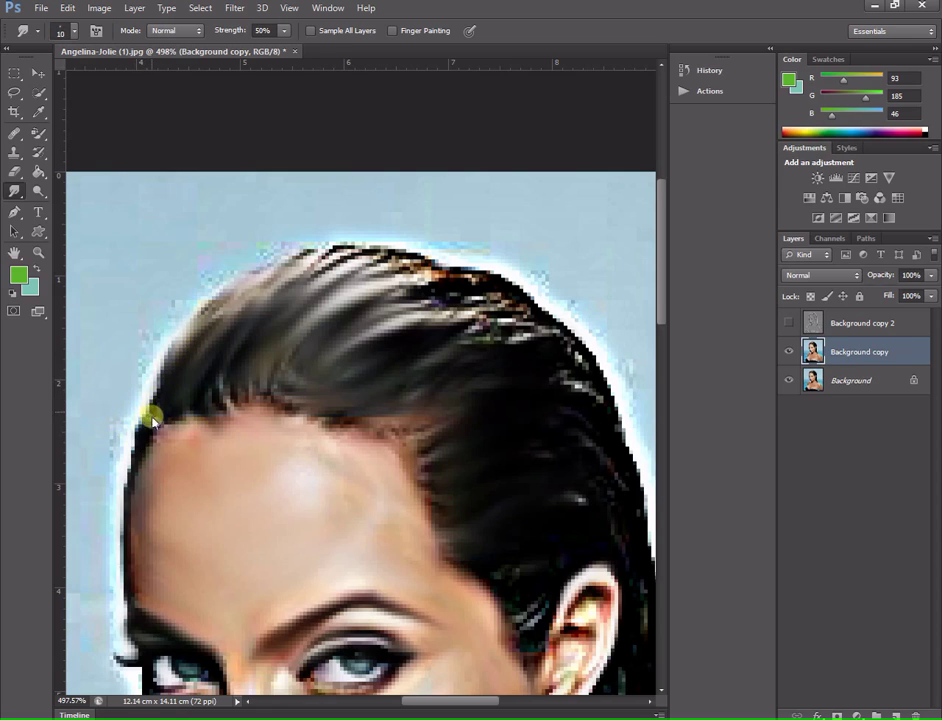
{"action": "mouse_move", "coordinate": [156, 403]}
{"action": "left_mouse_down"}
{"action": "mouse_move", "coordinate": [130, 468]}
{"action": "mouse_move", "coordinate": [139, 450]}
{"action": "left_mouse_up"}
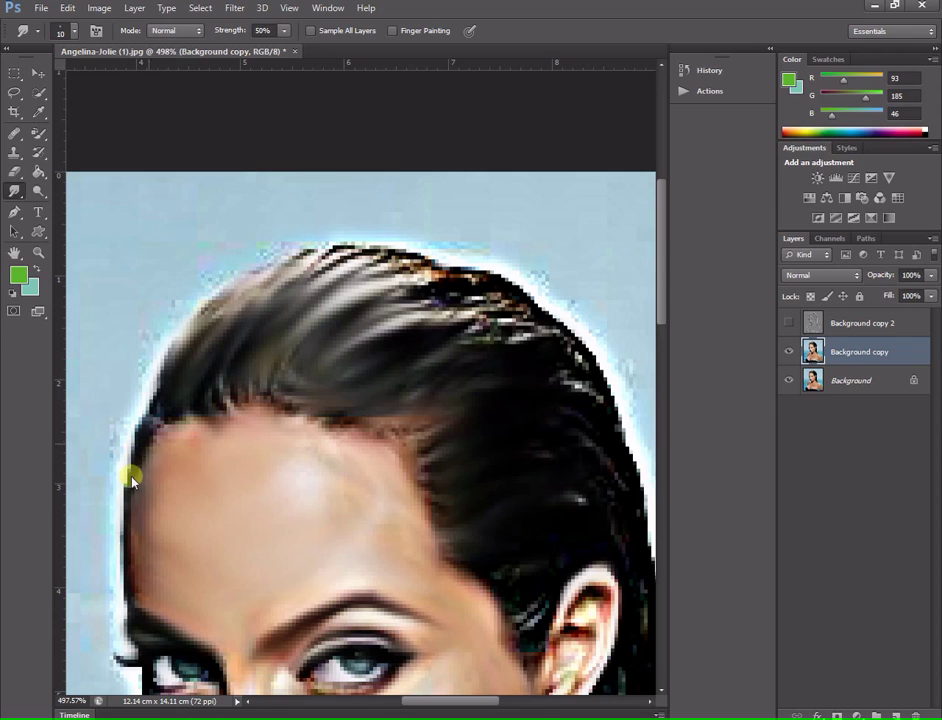
{"action": "key", "text": "bracketright"}
{"action": "key", "text": "bracketright"}
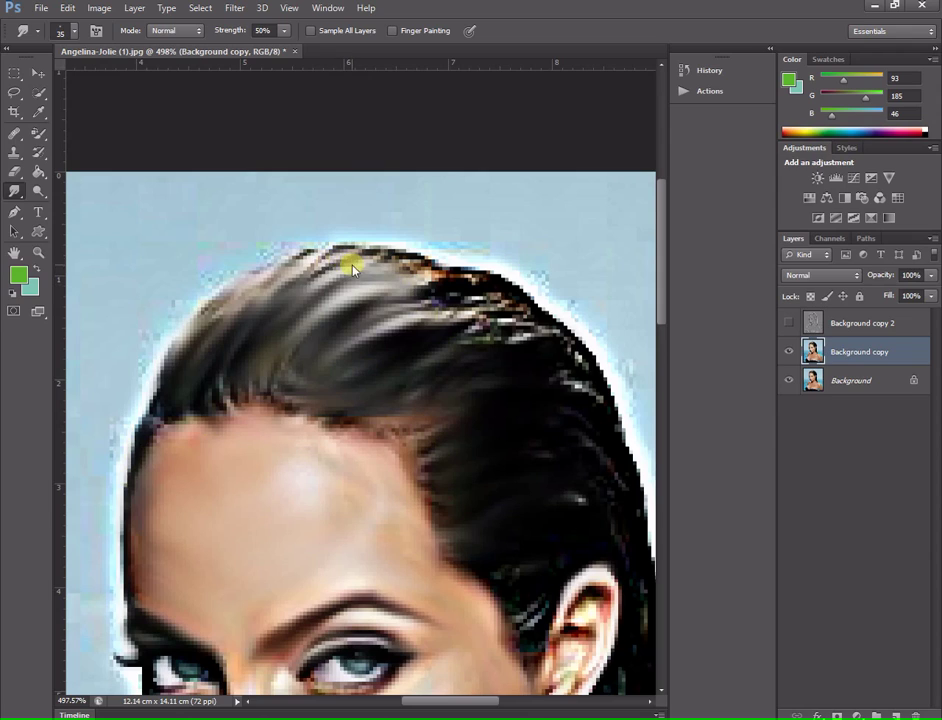
{"action": "mouse_move", "coordinate": [310, 270]}
{"action": "left_mouse_down"}
{"action": "mouse_move", "coordinate": [395, 267]}
{"action": "mouse_move", "coordinate": [447, 279]}
{"action": "mouse_move", "coordinate": [422, 272]}
{"action": "left_mouse_up"}
{"action": "mouse_move", "coordinate": [434, 315]}
{"action": "left_mouse_down"}
{"action": "mouse_move", "coordinate": [466, 290]}
{"action": "mouse_move", "coordinate": [476, 350]}
{"action": "mouse_move", "coordinate": [489, 315]}
{"action": "mouse_move", "coordinate": [437, 290]}
{"action": "mouse_move", "coordinate": [546, 343]}
{"action": "mouse_move", "coordinate": [521, 336]}
{"action": "mouse_move", "coordinate": [578, 378]}
{"action": "mouse_move", "coordinate": [571, 364]}
{"action": "mouse_move", "coordinate": [538, 492]}
{"action": "mouse_move", "coordinate": [576, 395]}
{"action": "mouse_move", "coordinate": [534, 463]}
{"action": "mouse_move", "coordinate": [602, 495]}
{"action": "left_mouse_up"}
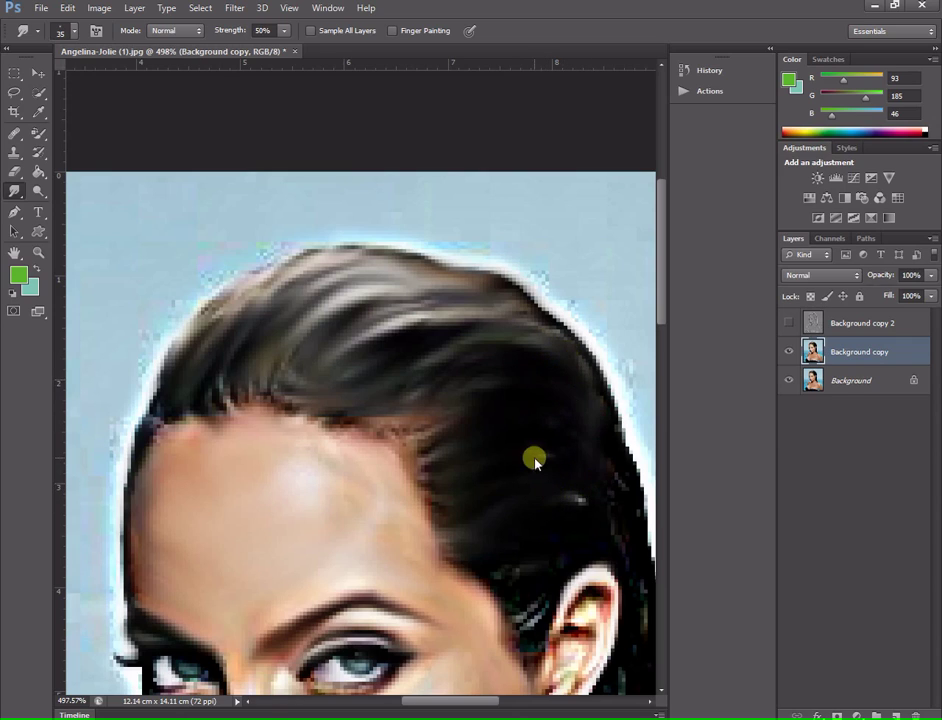
{"action": "mouse_move", "coordinate": [535, 460]}
{"action": "left_mouse_down"}
{"action": "mouse_move", "coordinate": [568, 500]}
{"action": "mouse_move", "coordinate": [610, 505]}
{"action": "mouse_move", "coordinate": [535, 605]}
{"action": "mouse_move", "coordinate": [532, 532]}
{"action": "mouse_move", "coordinate": [532, 614]}
{"action": "mouse_move", "coordinate": [570, 496]}
{"action": "mouse_move", "coordinate": [522, 586]}
{"action": "mouse_move", "coordinate": [561, 509]}
{"action": "mouse_move", "coordinate": [505, 572]}
{"action": "mouse_move", "coordinate": [549, 526]}
{"action": "mouse_move", "coordinate": [499, 516]}
{"action": "left_mouse_up"}
Enlarge the brush slightly and smooth the hair around the earring and beside the top of the ear.
{"action": "scroll", "coordinate": [519, 583], "scroll_direction": "down", "scroll_amount": 2}
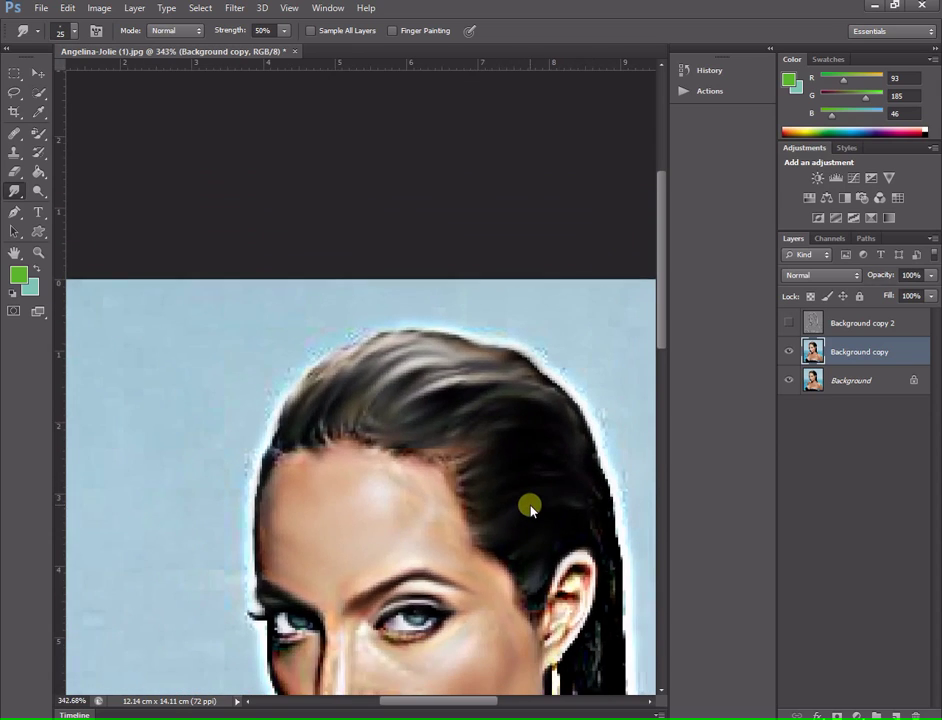
{"action": "scroll", "coordinate": [530, 502], "scroll_direction": "down", "scroll_amount": 2}
{"action": "scroll", "coordinate": [660, 370], "scroll_direction": "up", "scroll_amount": 1}
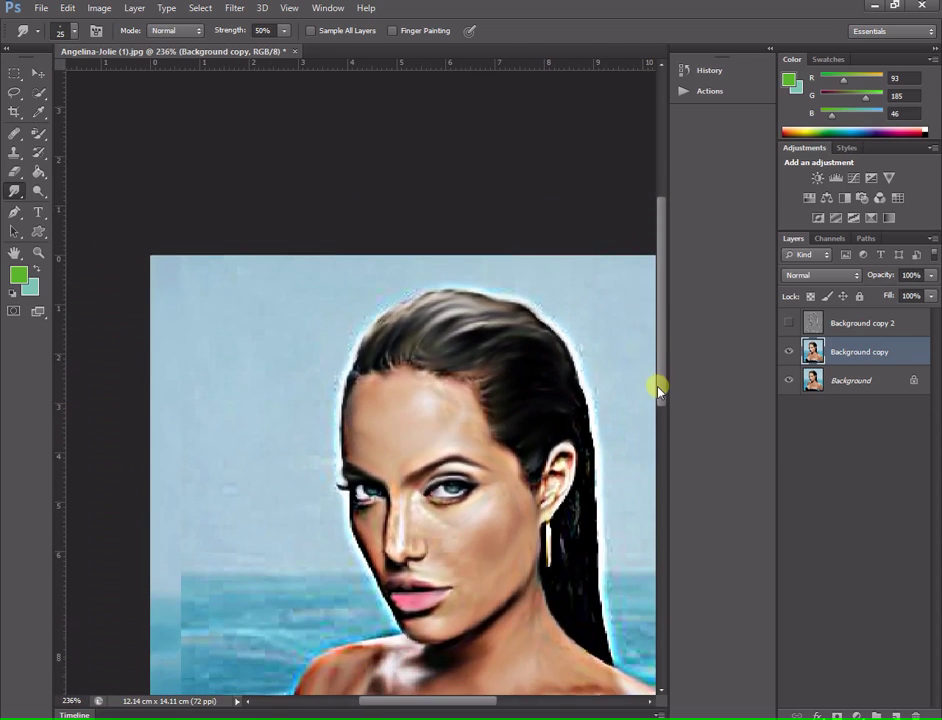
{"action": "scroll", "coordinate": [615, 430], "scroll_direction": "up", "scroll_amount": 2}
{"action": "key", "text": "bracketright"}
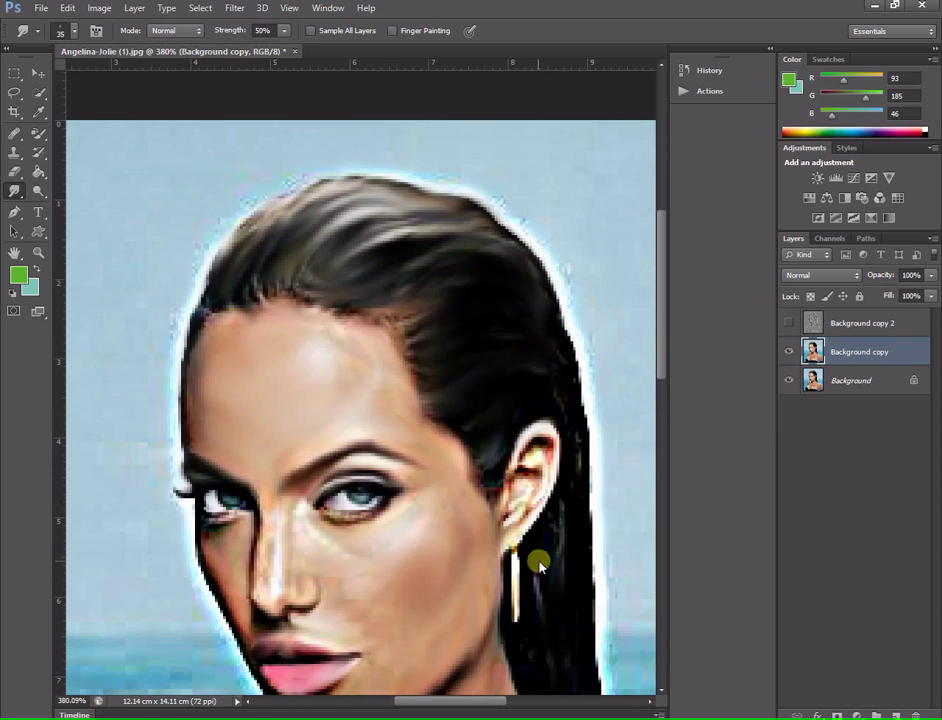
{"action": "left_click_drag", "start_coordinate": [530, 633], "coordinate": [543, 621]}
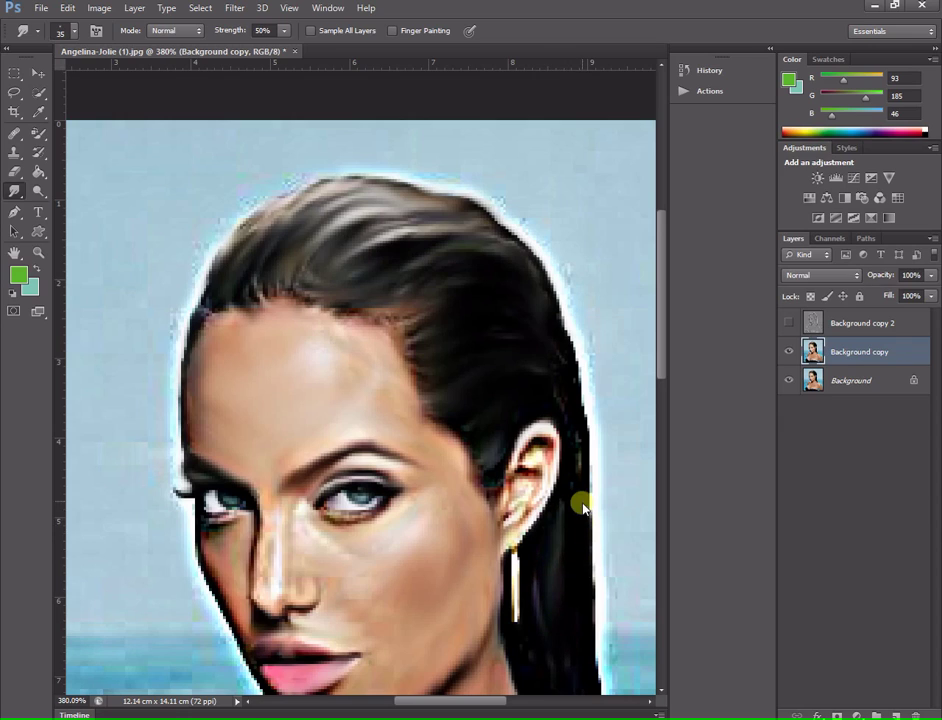
{"action": "left_click_drag", "start_coordinate": [578, 500], "coordinate": [572, 437]}
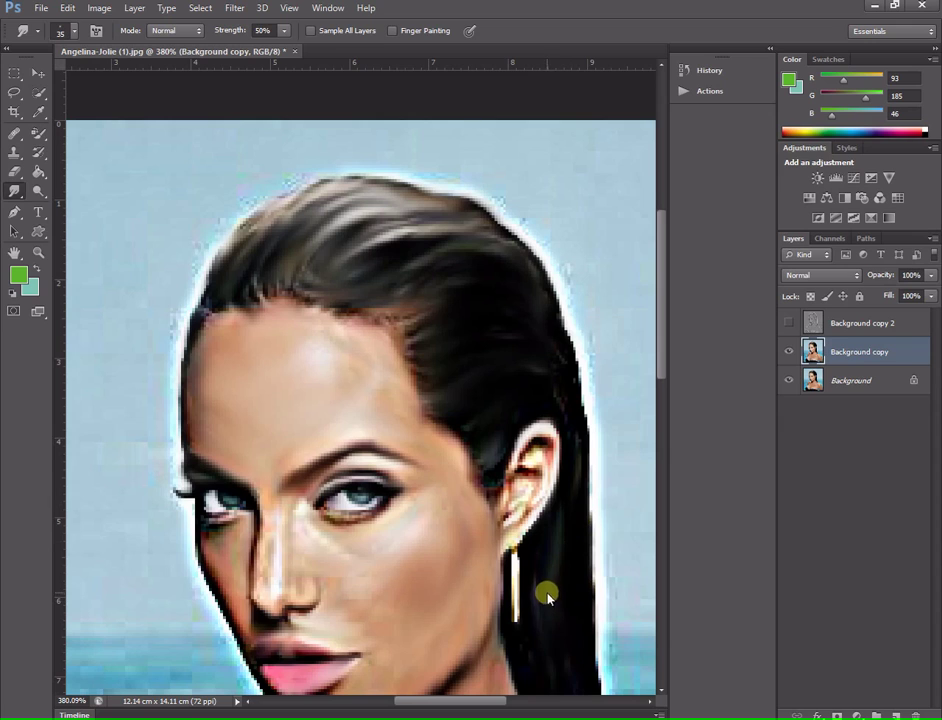
Resize the smudge brush and blend the hair edge beside the neck.
{"action": "scroll", "coordinate": [656, 385], "scroll_direction": "down", "scroll_amount": 5}
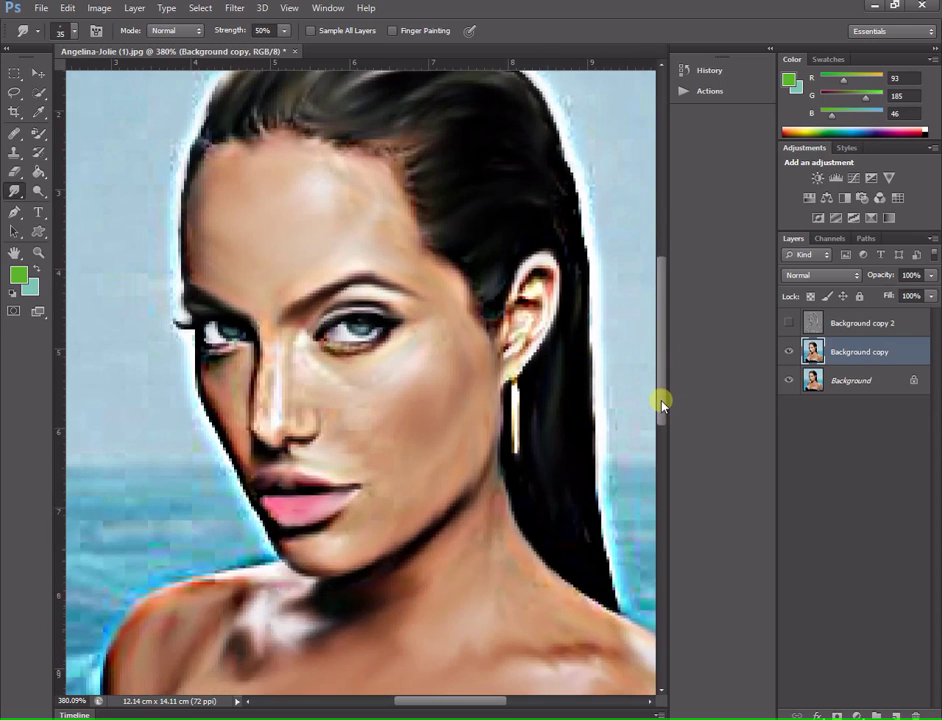
{"action": "key", "text": "bracketleft"}
{"action": "key", "text": "bracketleft"}
{"action": "key", "text": "bracketleft"}
{"action": "key", "text": "bracketleft"}
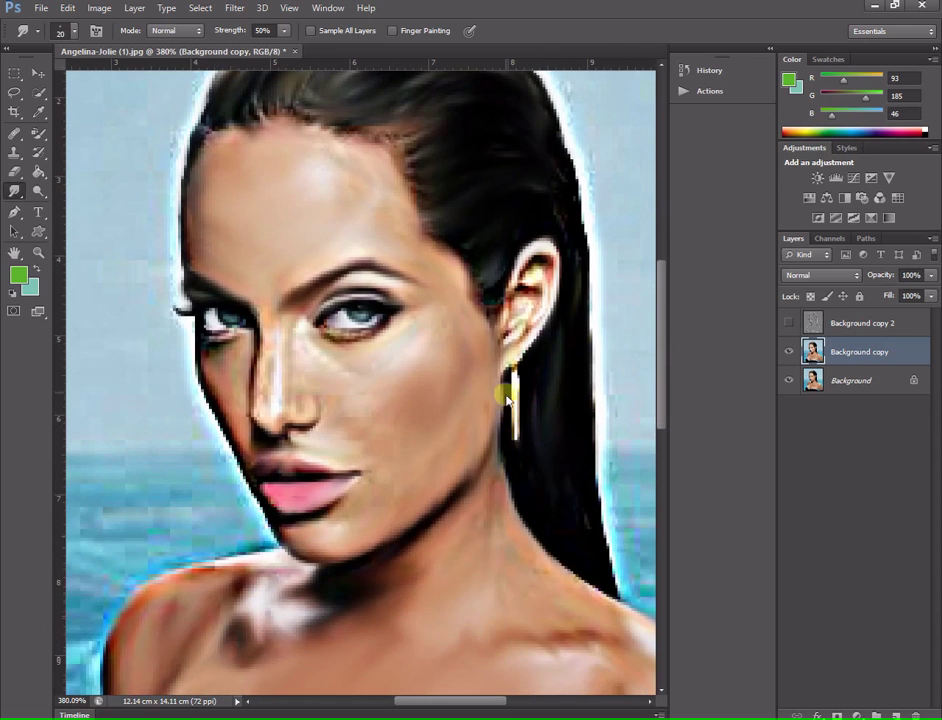
{"action": "key", "text": "bracketleft"}
{"action": "key", "text": "bracketright"}
{"action": "key", "text": "bracketright"}
{"action": "key", "text": "bracketright"}
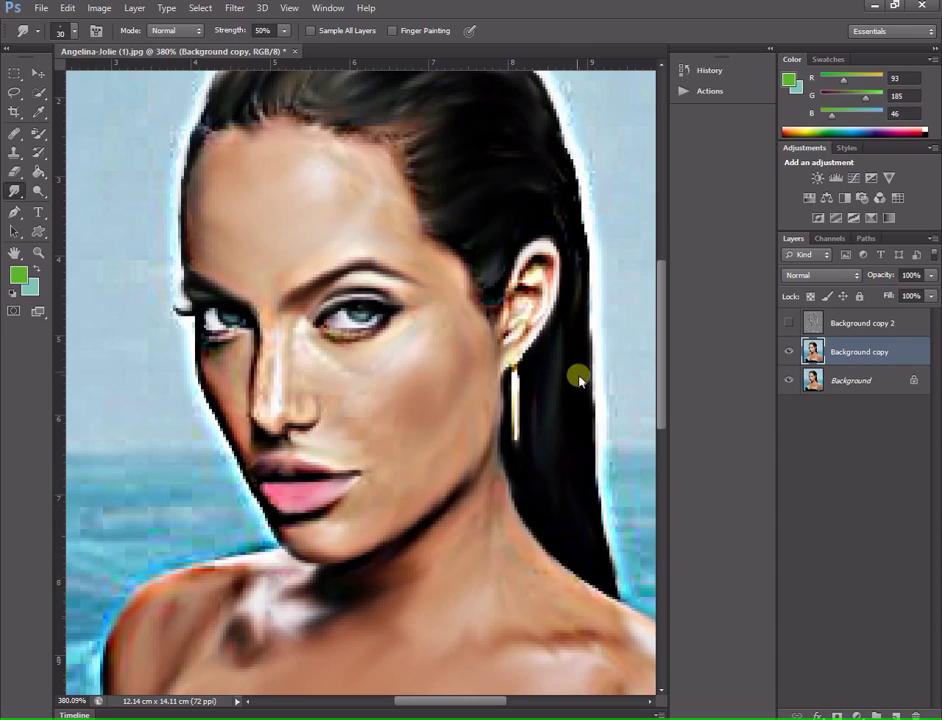
{"action": "left_click_drag", "start_coordinate": [555, 521], "coordinate": [597, 561]}
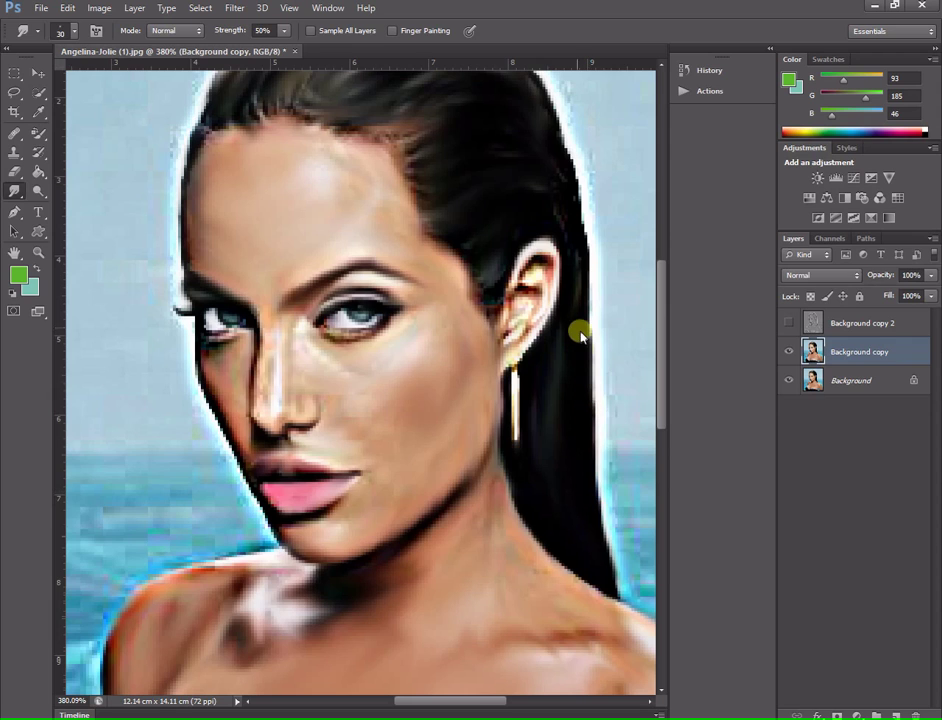
{"action": "scroll", "coordinate": [485, 250], "scroll_direction": "down", "scroll_amount": 3}
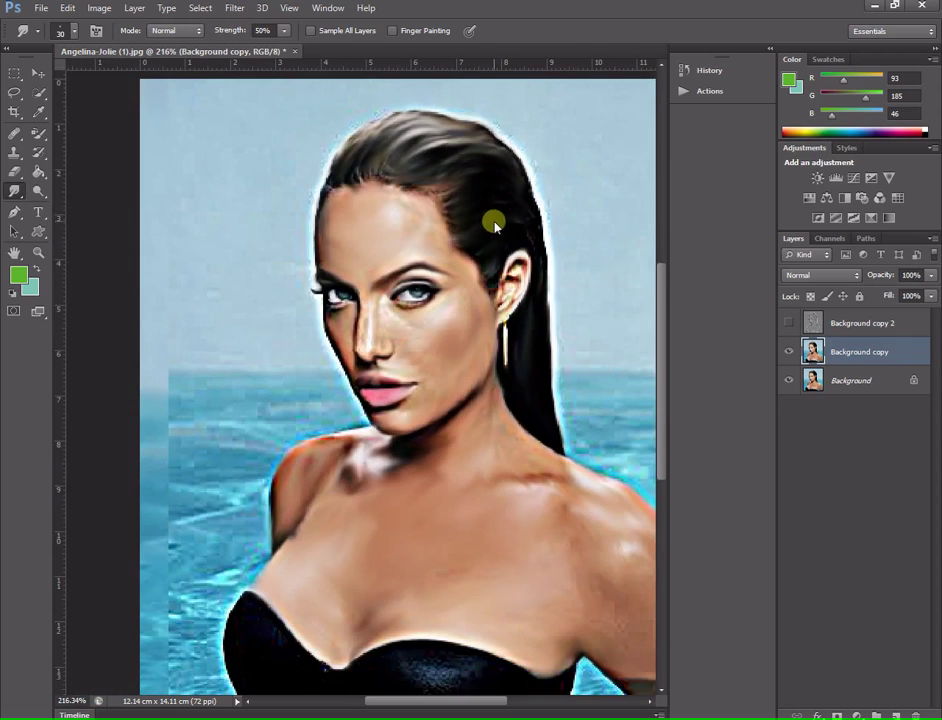
Zoom the view in and out until the whole portrait is back in view.
{"action": "scroll", "coordinate": [585, 392], "scroll_direction": "down", "scroll_amount": 2}
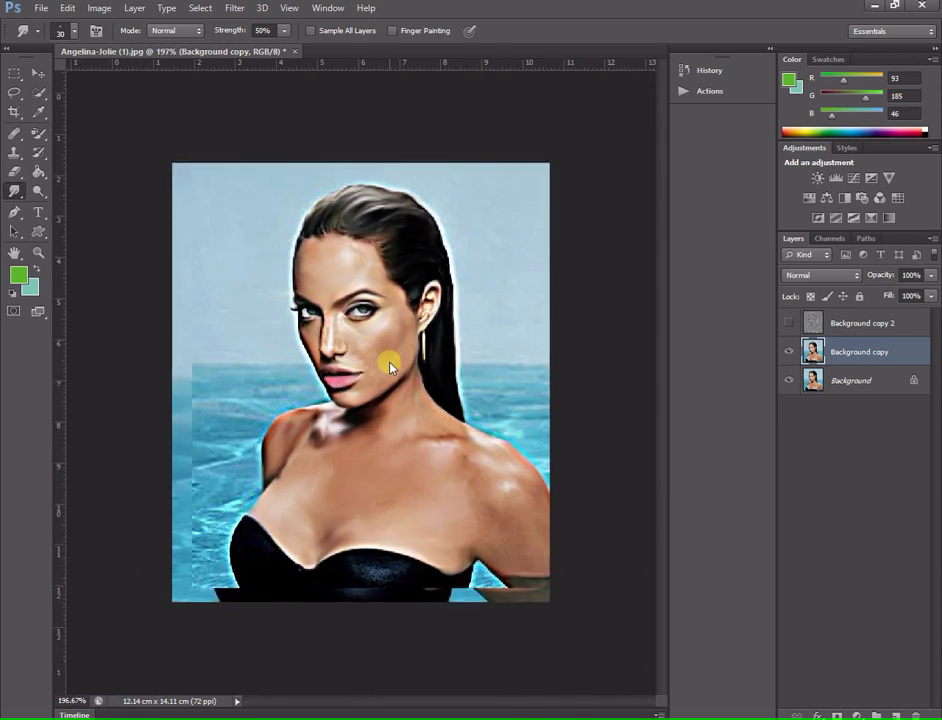
{"action": "scroll", "coordinate": [389, 363], "scroll_direction": "up", "scroll_amount": 5}
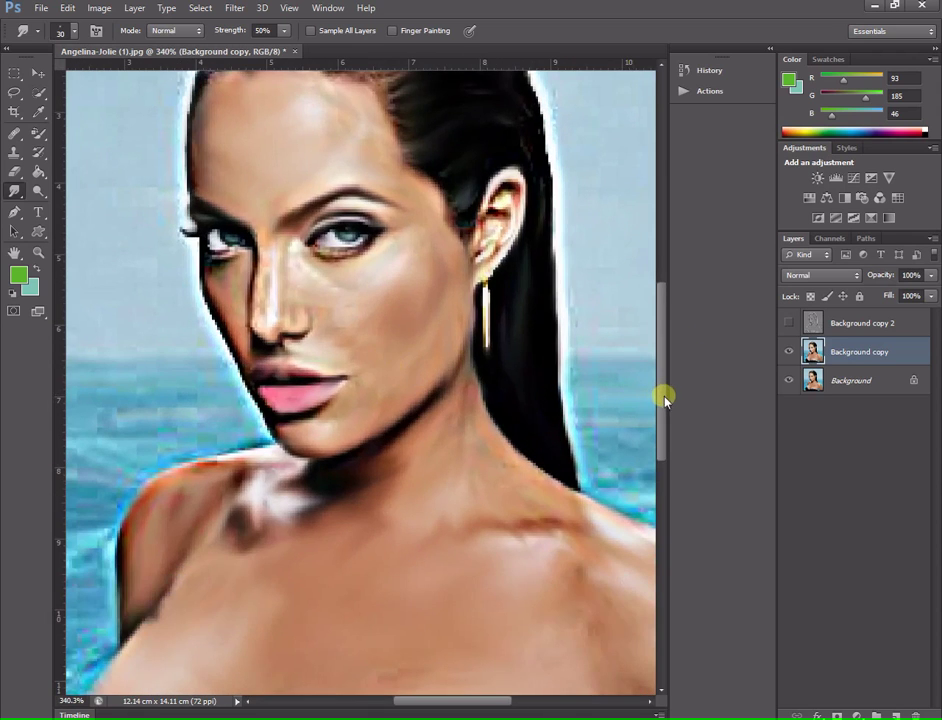
{"action": "scroll", "coordinate": [662, 398], "scroll_direction": "up", "scroll_amount": 5}
{"action": "scroll", "coordinate": [462, 405], "scroll_direction": "up", "scroll_amount": 1}
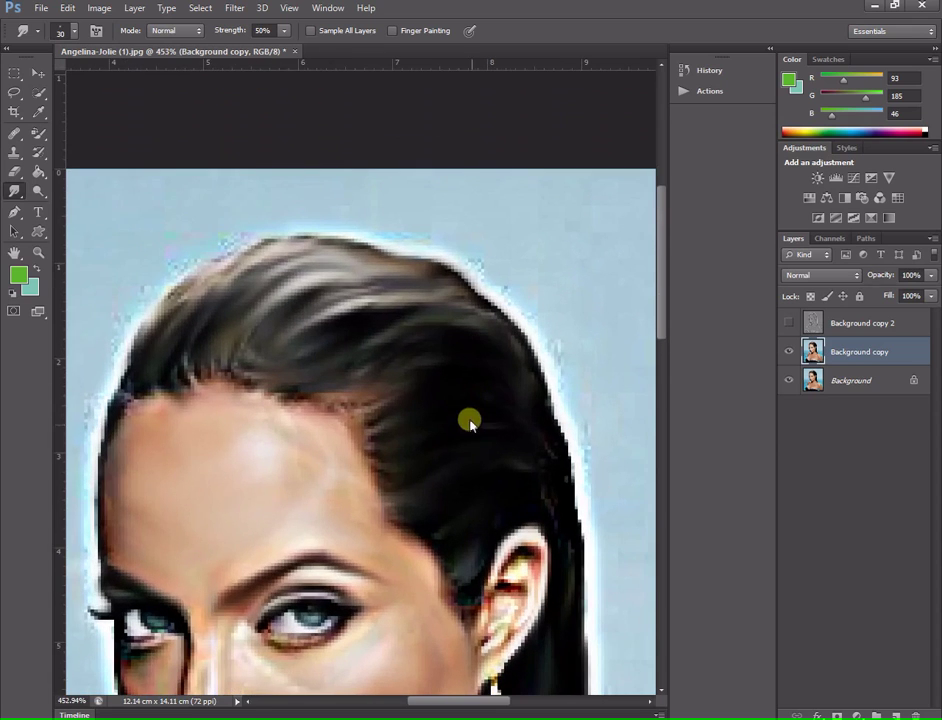
{"action": "scroll", "coordinate": [483, 484], "scroll_direction": "up", "scroll_amount": 1}
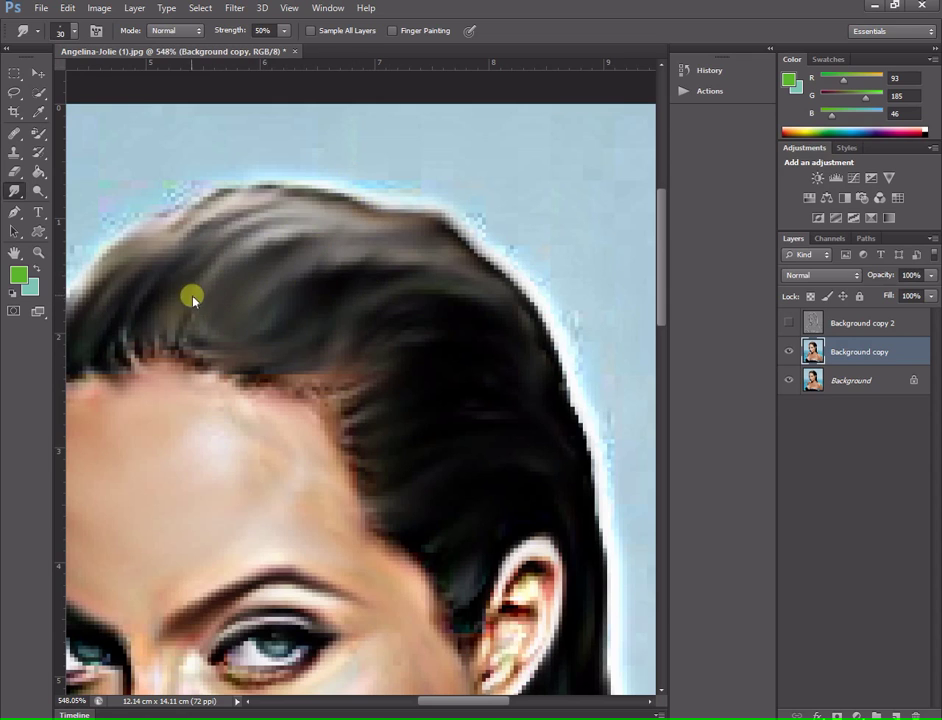
{"action": "scroll", "coordinate": [455, 313], "scroll_direction": "down", "scroll_amount": 1}
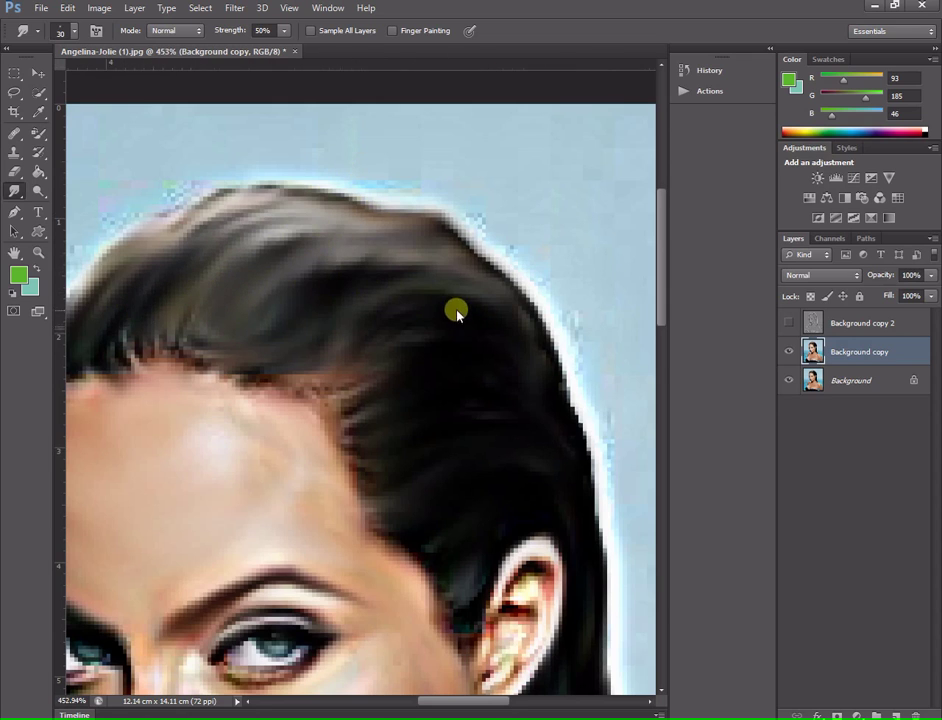
{"action": "scroll", "coordinate": [455, 313], "scroll_direction": "down", "scroll_amount": 1}
{"action": "scroll", "coordinate": [458, 362], "scroll_direction": "down", "scroll_amount": 1}
{"action": "scroll", "coordinate": [490, 410], "scroll_direction": "down", "scroll_amount": 1}
{"action": "scroll", "coordinate": [538, 463], "scroll_direction": "down", "scroll_amount": 1}
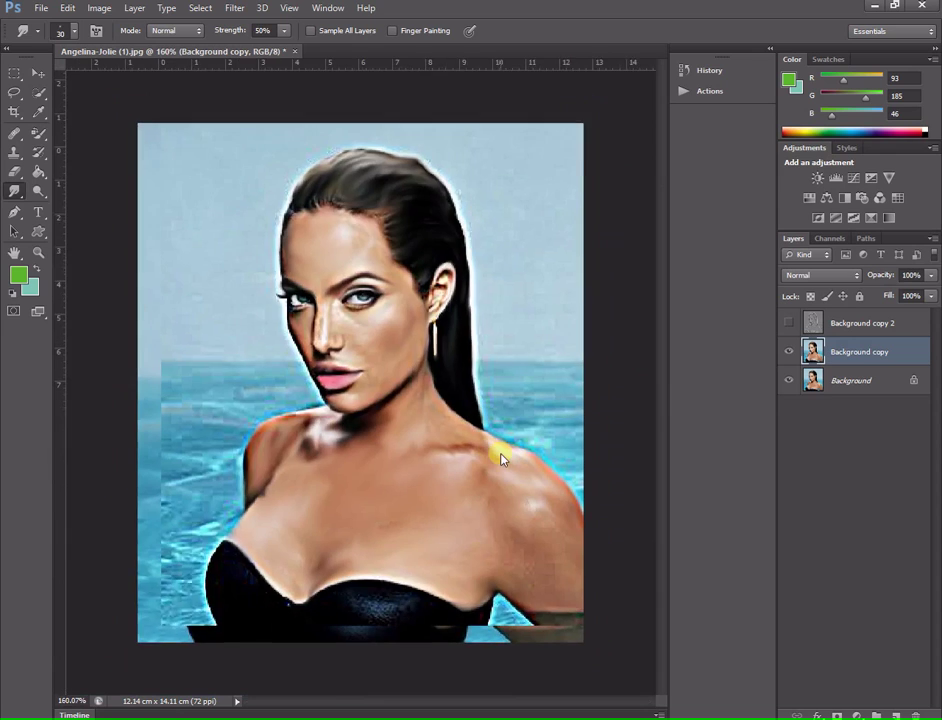
{"action": "scroll", "coordinate": [500, 458], "scroll_direction": "down", "scroll_amount": 1}
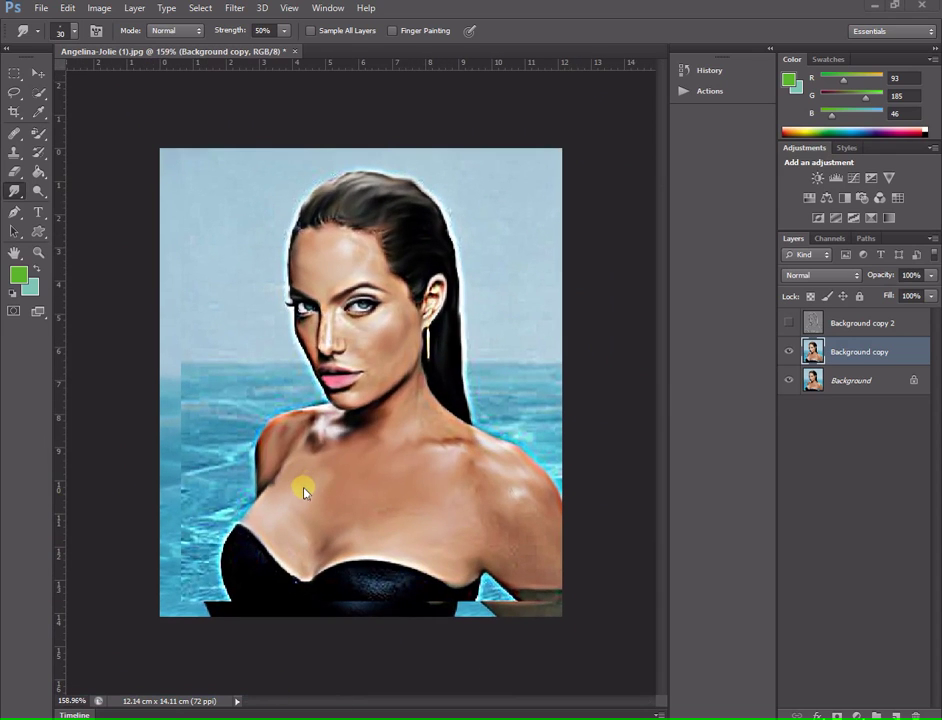
{"action": "scroll", "coordinate": [304, 492], "scroll_direction": "up", "scroll_amount": 1}
Select the Dodge Tool and shrink its brush for small strokes.
{"action": "left_click", "coordinate": [38, 190]}
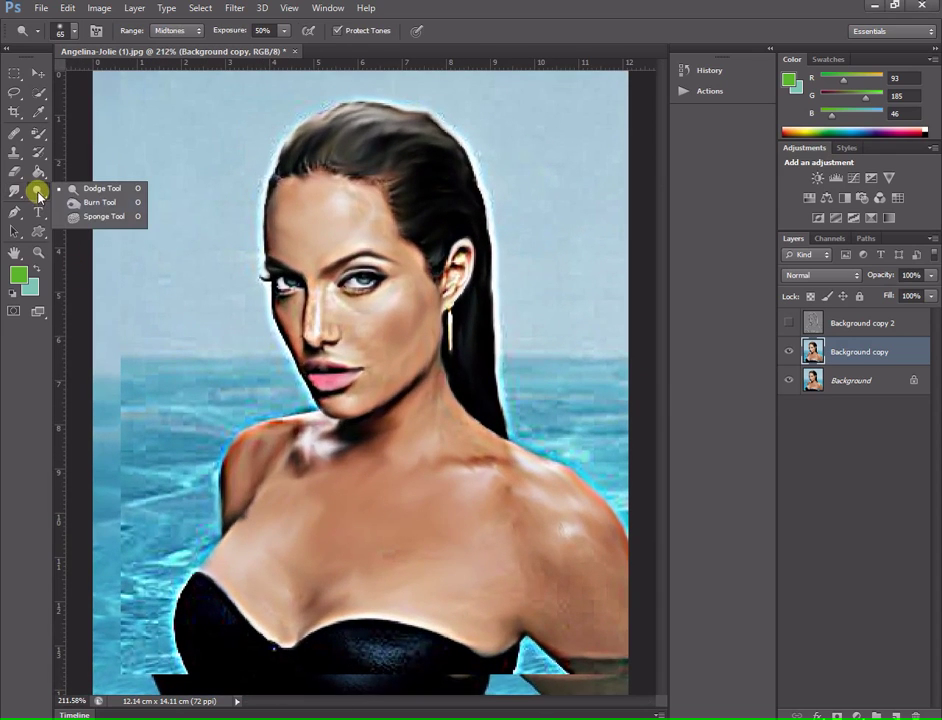
{"action": "left_click", "coordinate": [100, 188]}
{"action": "scroll", "coordinate": [297, 427], "scroll_direction": "up", "scroll_amount": 1}
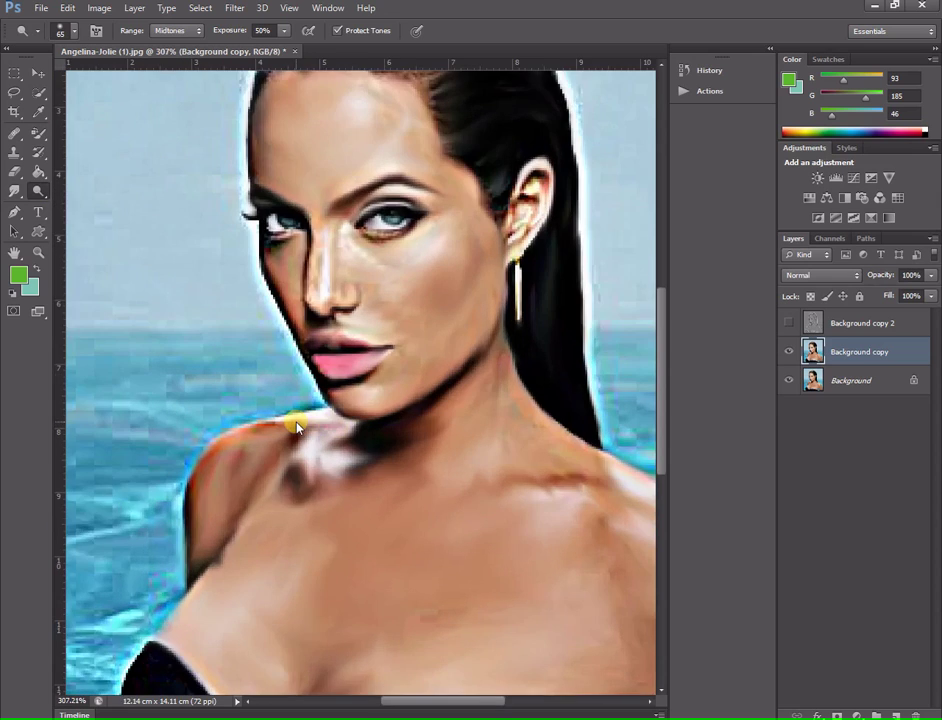
{"action": "scroll", "coordinate": [297, 427], "scroll_direction": "up", "scroll_amount": 1}
{"action": "scroll", "coordinate": [477, 412], "scroll_direction": "up", "scroll_amount": 1}
{"action": "scroll", "coordinate": [477, 412], "scroll_direction": "up", "scroll_amount": 1}
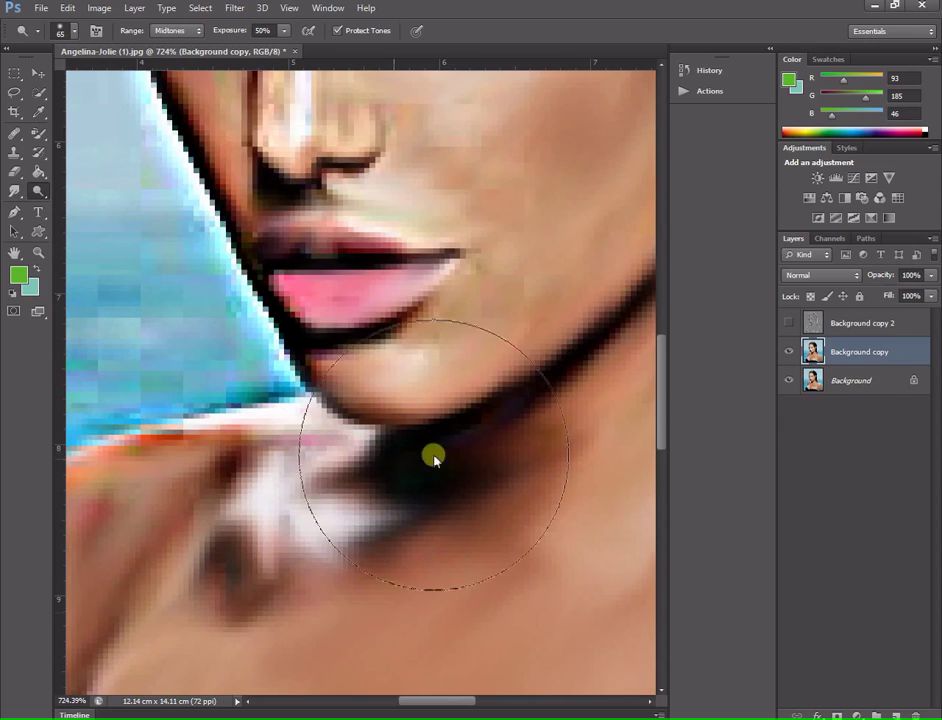
{"action": "key", "text": "bracketleft"}
{"action": "key", "text": "bracketleft"}
{"action": "key", "text": "bracketleft"}
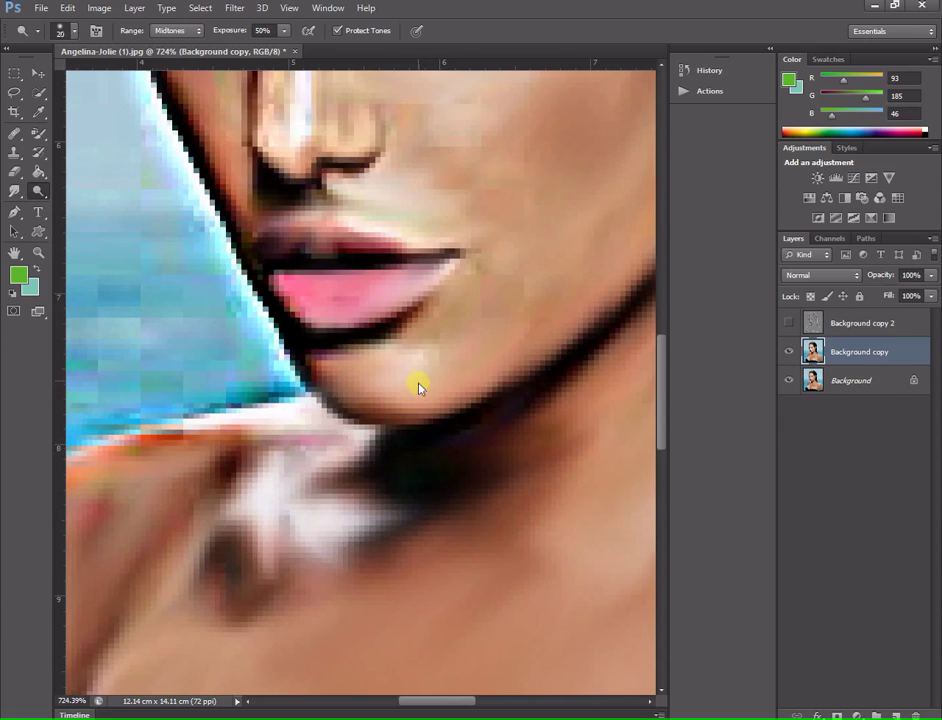
Dodge the chin, both cheeks and the skin under the eyes with short strokes.
{"action": "mouse_move", "coordinate": [414, 350]}
{"action": "left_mouse_down"}
{"action": "mouse_move", "coordinate": [383, 378]}
{"action": "mouse_move", "coordinate": [404, 372]}
{"action": "mouse_move", "coordinate": [305, 350]}
{"action": "left_mouse_up"}
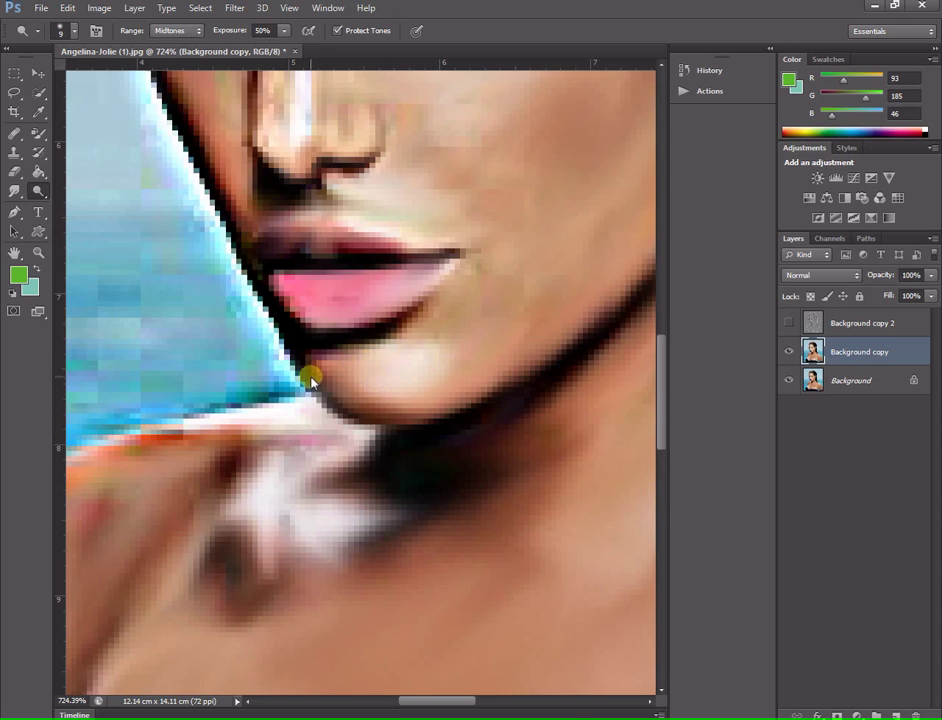
{"action": "mouse_move", "coordinate": [352, 403]}
{"action": "left_mouse_down"}
{"action": "mouse_move", "coordinate": [416, 396]}
{"action": "mouse_move", "coordinate": [380, 402]}
{"action": "mouse_move", "coordinate": [404, 401]}
{"action": "left_mouse_up"}
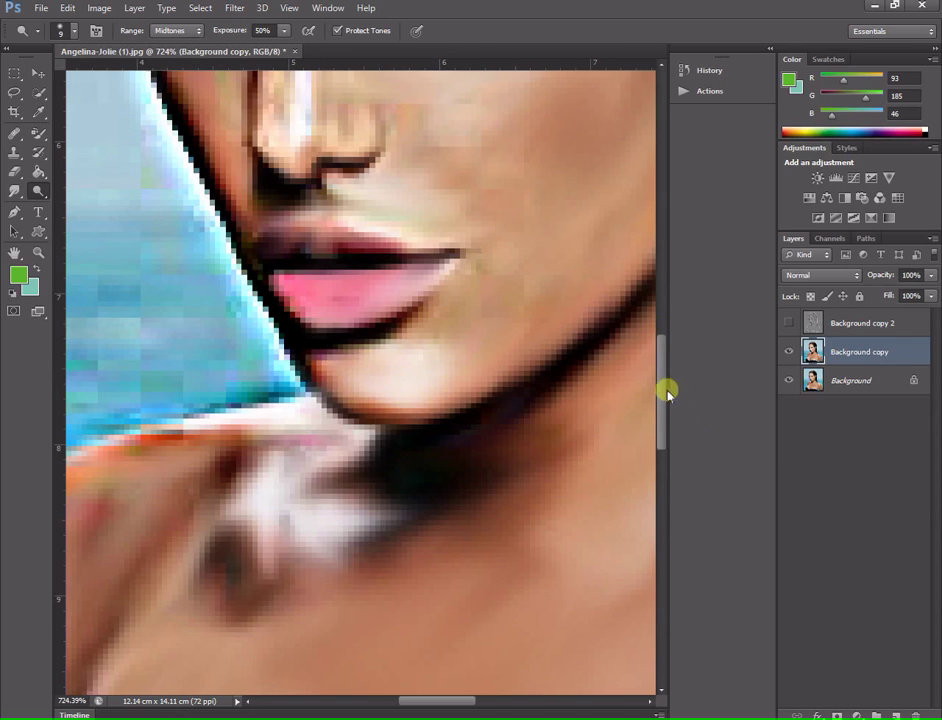
{"action": "left_click_drag", "start_coordinate": [664, 389], "coordinate": [675, 347]}
{"action": "mouse_move", "coordinate": [543, 292]}
{"action": "left_mouse_down"}
{"action": "mouse_move", "coordinate": [462, 379]}
{"action": "mouse_move", "coordinate": [466, 391]}
{"action": "mouse_move", "coordinate": [573, 298]}
{"action": "left_mouse_up"}
{"action": "mouse_move", "coordinate": [480, 398]}
{"action": "left_mouse_down"}
{"action": "mouse_move", "coordinate": [416, 288]}
{"action": "mouse_move", "coordinate": [564, 217]}
{"action": "mouse_move", "coordinate": [425, 254]}
{"action": "mouse_move", "coordinate": [443, 263]}
{"action": "mouse_move", "coordinate": [561, 210]}
{"action": "mouse_move", "coordinate": [431, 278]}
{"action": "mouse_move", "coordinate": [545, 219]}
{"action": "left_mouse_up"}
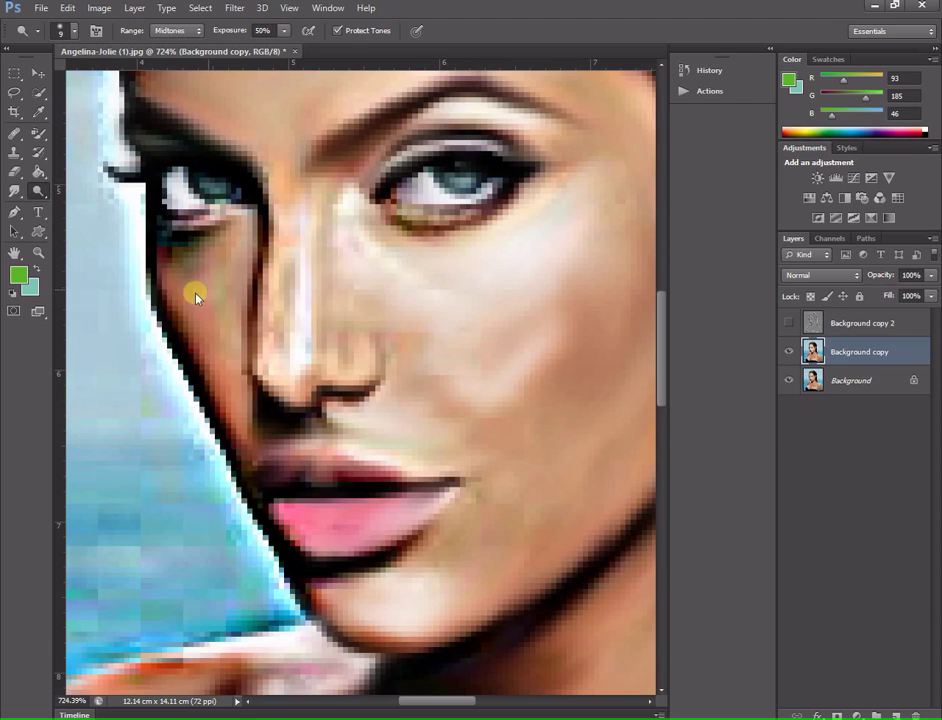
{"action": "left_click_drag", "start_coordinate": [236, 247], "coordinate": [222, 263]}
{"action": "mouse_move", "coordinate": [232, 327]}
{"action": "left_mouse_down"}
{"action": "mouse_move", "coordinate": [208, 311]}
{"action": "mouse_move", "coordinate": [185, 343]}
{"action": "mouse_move", "coordinate": [214, 385]}
{"action": "mouse_move", "coordinate": [226, 382]}
{"action": "left_mouse_up"}
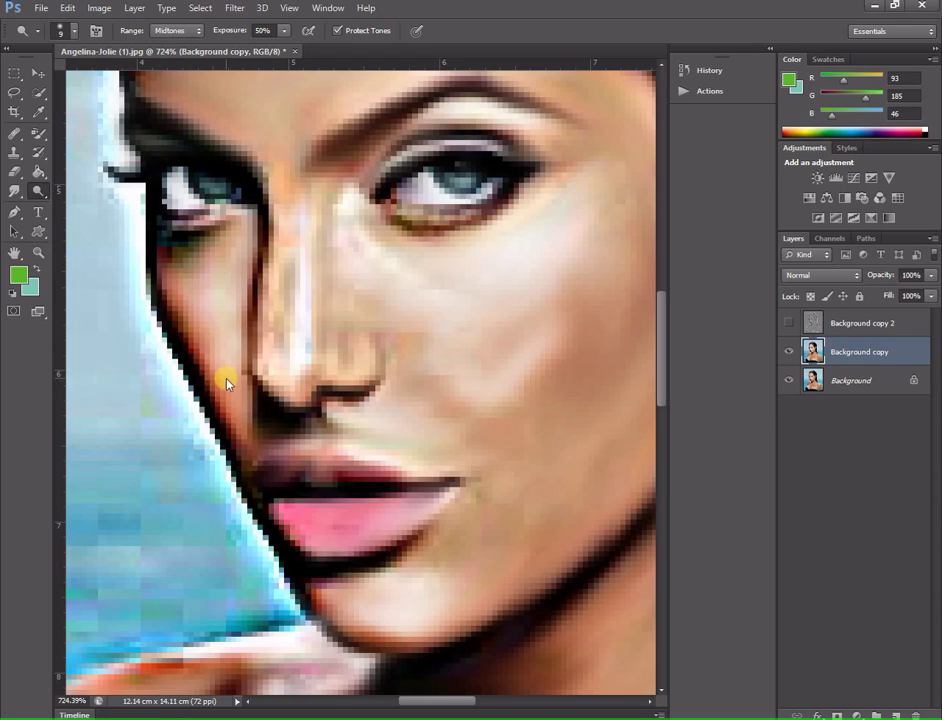
{"action": "left_click_drag", "start_coordinate": [332, 516], "coordinate": [269, 700]}
Set the Dodge tool's Range to Highlights and its Exposure to 20%.
{"action": "key", "text": "alt+shift+s"}
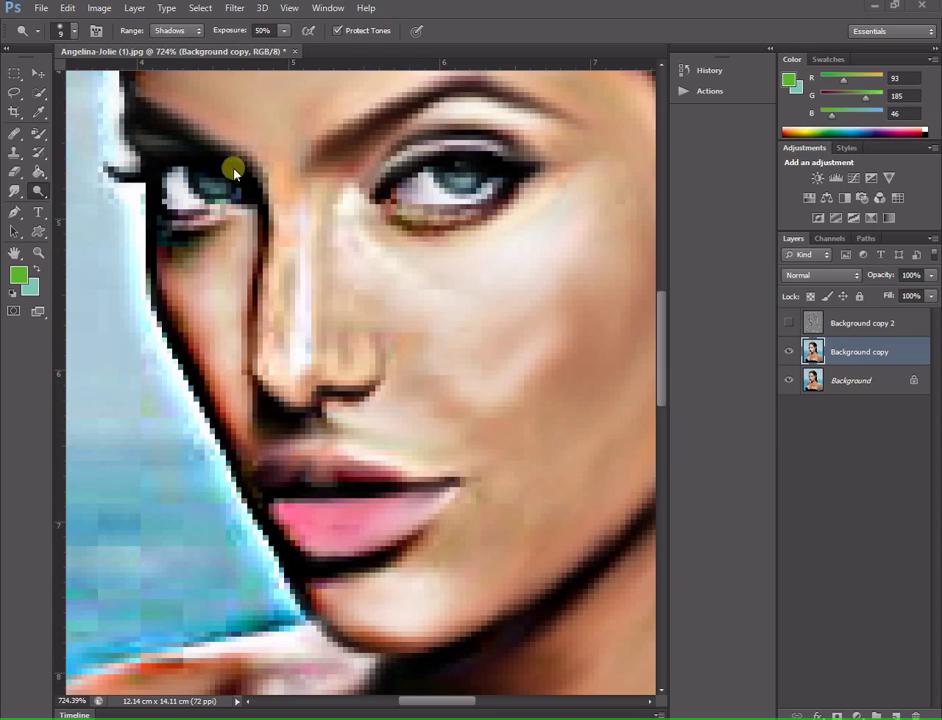
{"action": "left_click", "coordinate": [197, 31]}
{"action": "left_click", "coordinate": [597, 423]}
{"action": "left_click", "coordinate": [185, 33]}
{"action": "left_click", "coordinate": [179, 69]}
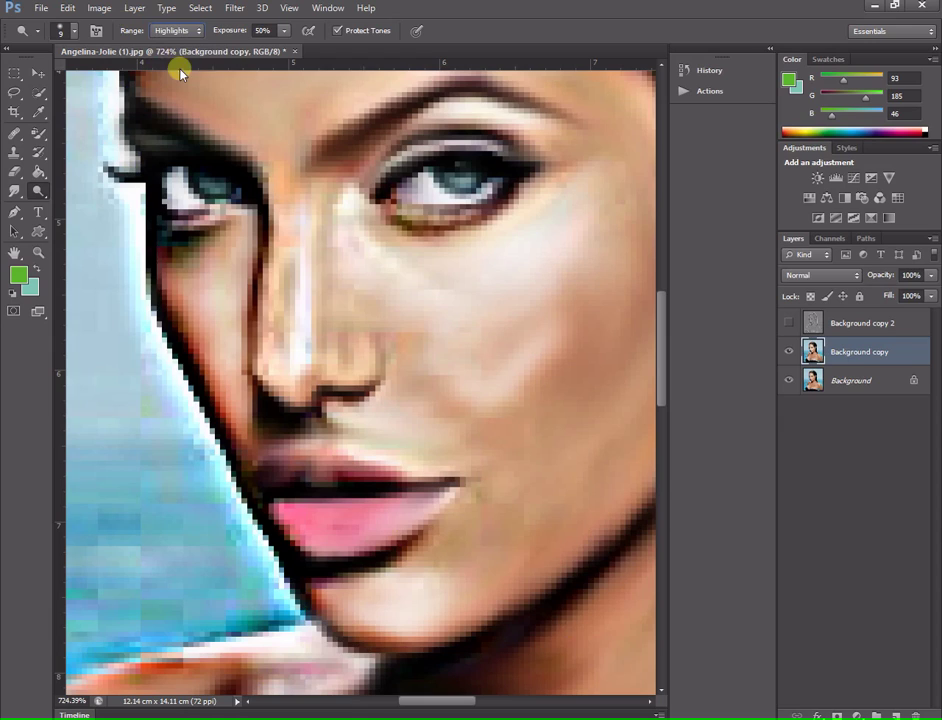
{"action": "left_click", "coordinate": [261, 31]}
{"action": "left_click_drag", "start_coordinate": [258, 35], "coordinate": [273, 37]}
{"action": "left_click", "coordinate": [285, 31]}
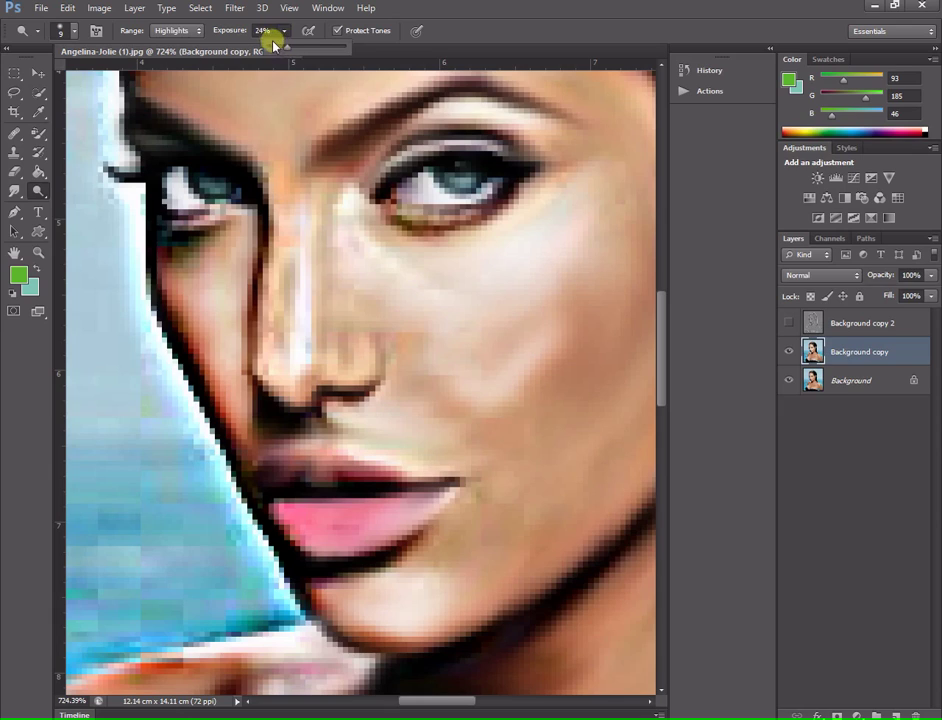
{"action": "left_click", "coordinate": [268, 31]}
{"action": "left_click", "coordinate": [255, 31]}
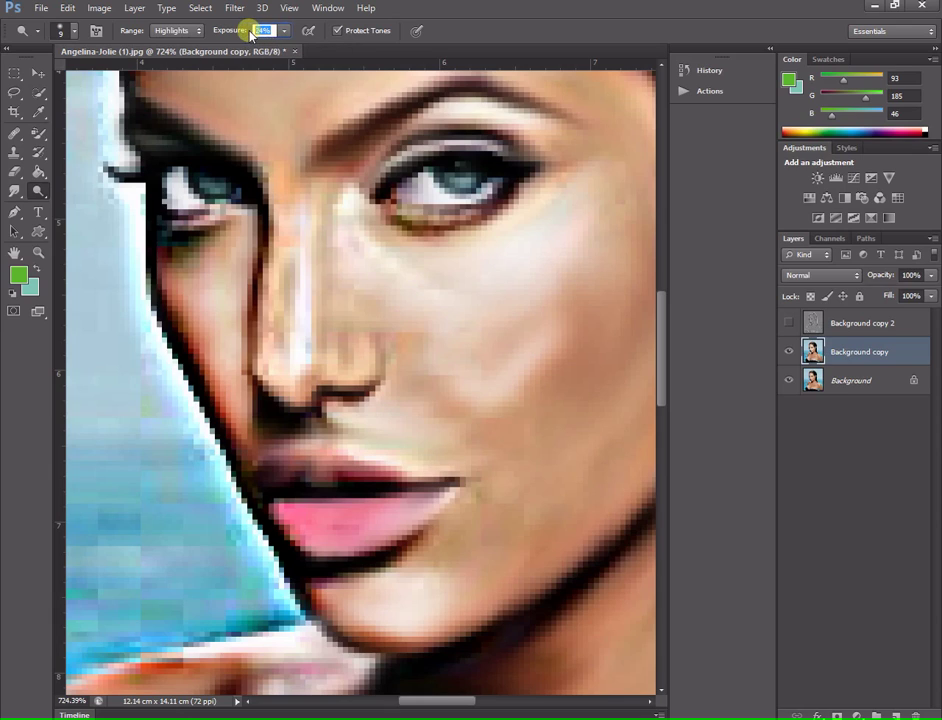
{"action": "type", "text": "20"}
{"action": "key", "text": "Return"}
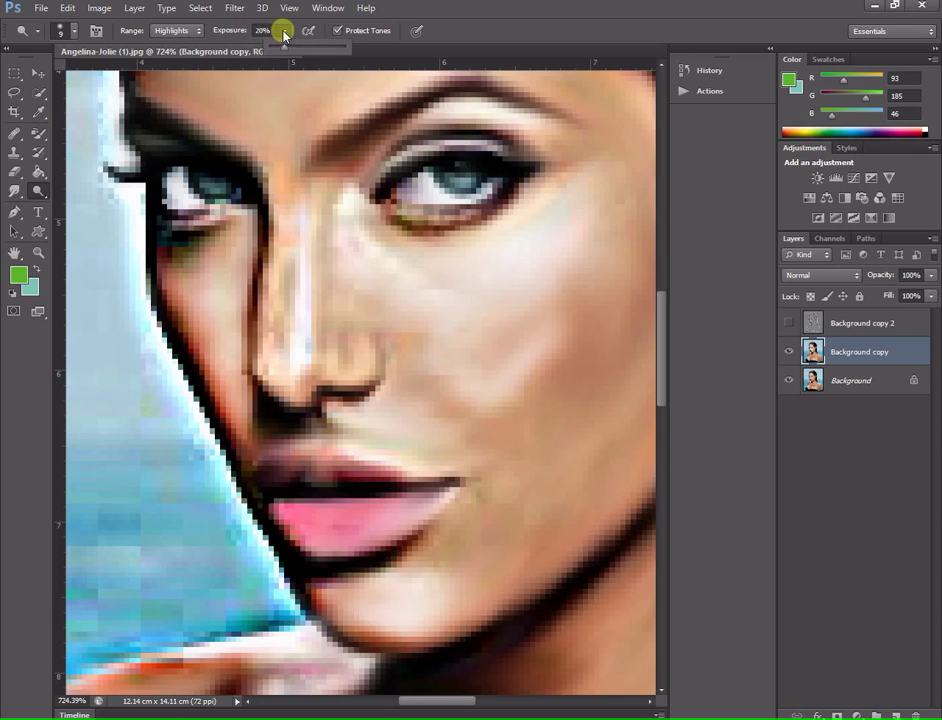
Gently dodge the highlights on the chin and both cheeks at 20% exposure.
{"action": "scroll", "coordinate": [423, 566], "scroll_direction": "down", "scroll_amount": 1}
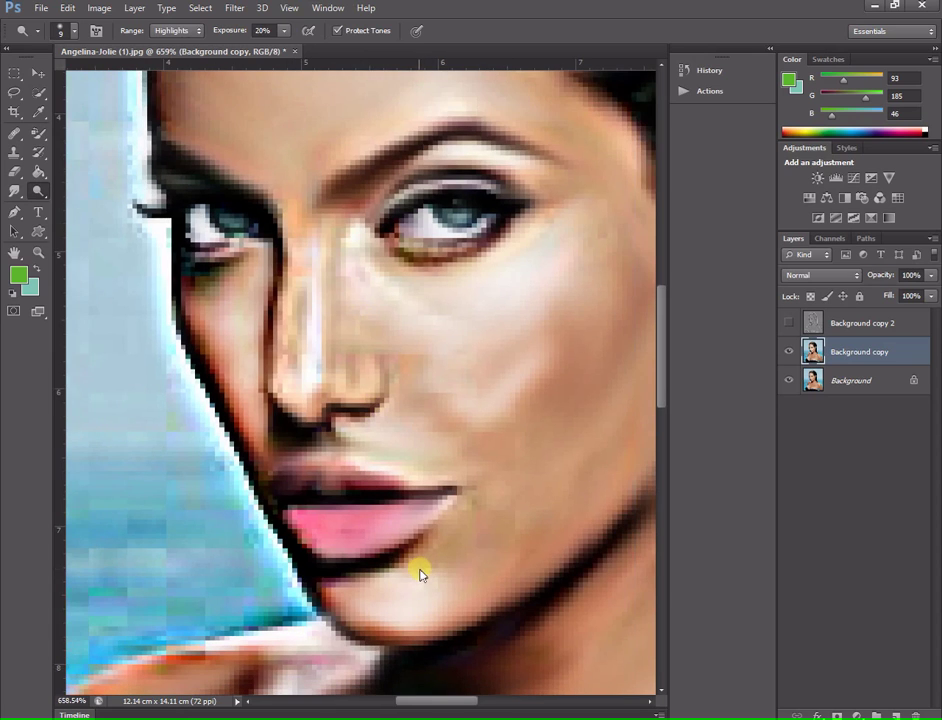
{"action": "scroll", "coordinate": [658, 387], "scroll_direction": "up", "scroll_amount": 1}
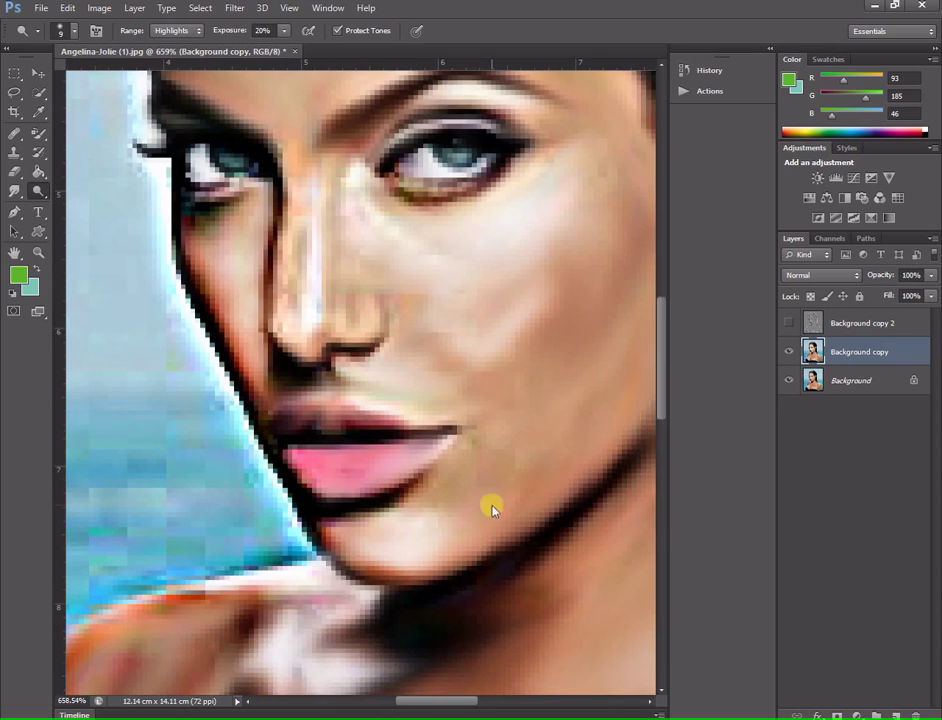
{"action": "scroll", "coordinate": [425, 538], "scroll_direction": "up", "scroll_amount": 1}
{"action": "mouse_move", "coordinate": [405, 527]}
{"action": "left_mouse_down"}
{"action": "mouse_move", "coordinate": [385, 545]}
{"action": "mouse_move", "coordinate": [389, 555]}
{"action": "mouse_move", "coordinate": [381, 555]}
{"action": "mouse_move", "coordinate": [410, 543]}
{"action": "mouse_move", "coordinate": [330, 540]}
{"action": "mouse_move", "coordinate": [370, 553]}
{"action": "mouse_move", "coordinate": [349, 559]}
{"action": "left_mouse_up"}
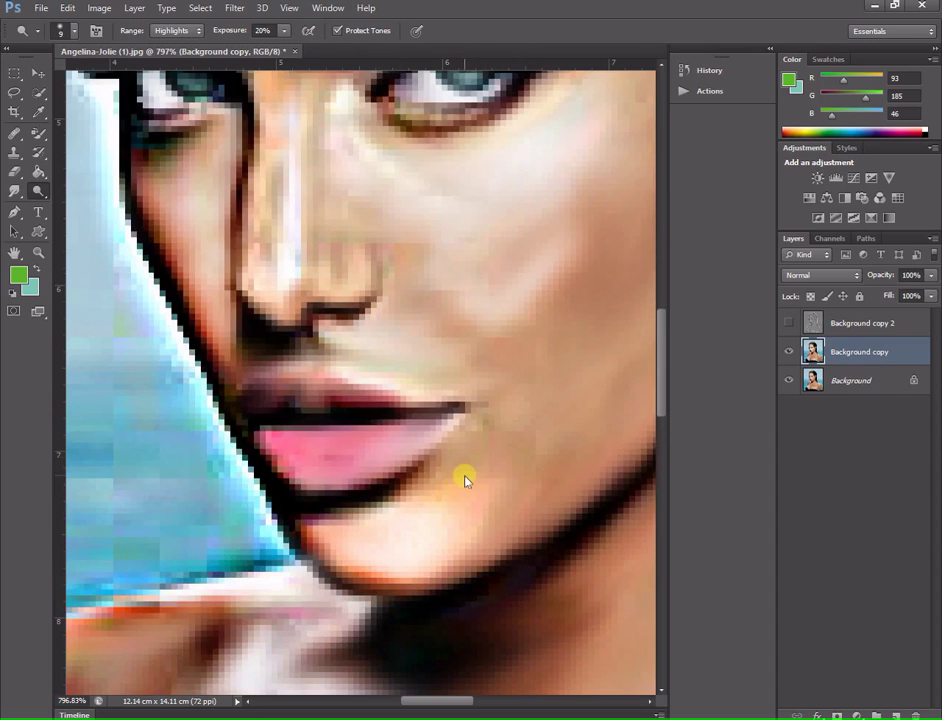
{"action": "scroll", "coordinate": [450, 260], "scroll_direction": "down", "scroll_amount": 1}
{"action": "left_click_drag", "start_coordinate": [663, 375], "coordinate": [663, 326]}
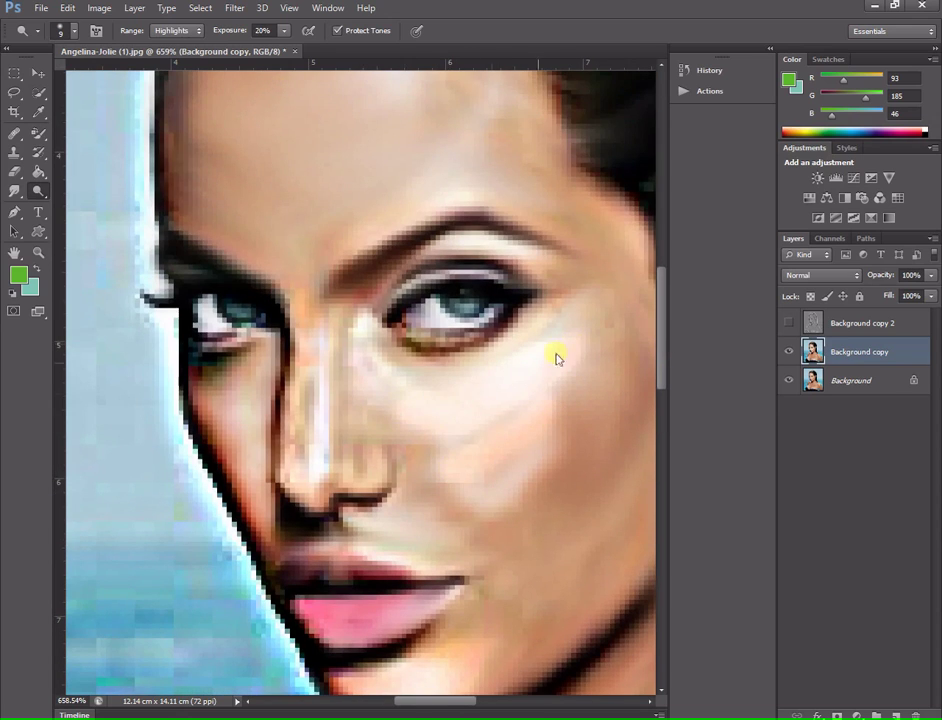
{"action": "mouse_move", "coordinate": [576, 444]}
{"action": "left_mouse_down"}
{"action": "mouse_move", "coordinate": [503, 509]}
{"action": "mouse_move", "coordinate": [580, 497]}
{"action": "left_mouse_up"}
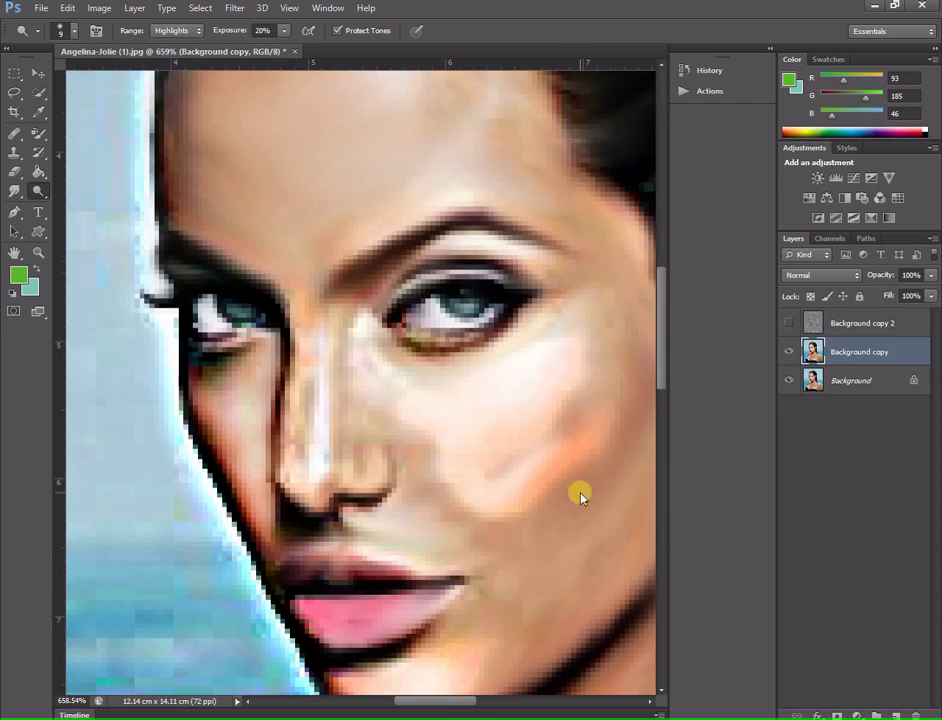
{"action": "left_click_drag", "start_coordinate": [447, 695], "coordinate": [454, 695]}
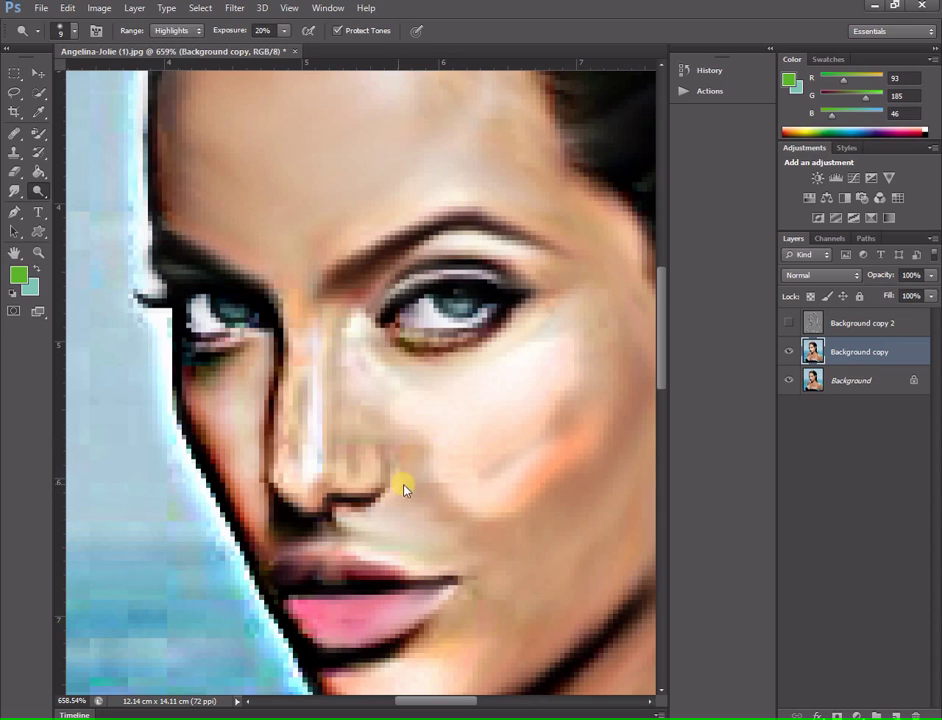
{"action": "mouse_move", "coordinate": [405, 489]}
{"action": "left_mouse_down"}
{"action": "mouse_move", "coordinate": [446, 515]}
{"action": "mouse_move", "coordinate": [370, 551]}
{"action": "mouse_move", "coordinate": [585, 463]}
{"action": "mouse_move", "coordinate": [614, 480]}
{"action": "mouse_move", "coordinate": [456, 614]}
{"action": "mouse_move", "coordinate": [467, 631]}
{"action": "mouse_move", "coordinate": [530, 608]}
{"action": "mouse_move", "coordinate": [631, 520]}
{"action": "mouse_move", "coordinate": [616, 583]}
{"action": "mouse_move", "coordinate": [534, 608]}
{"action": "mouse_move", "coordinate": [466, 603]}
{"action": "mouse_move", "coordinate": [486, 563]}
{"action": "mouse_move", "coordinate": [418, 559]}
{"action": "left_mouse_up"}
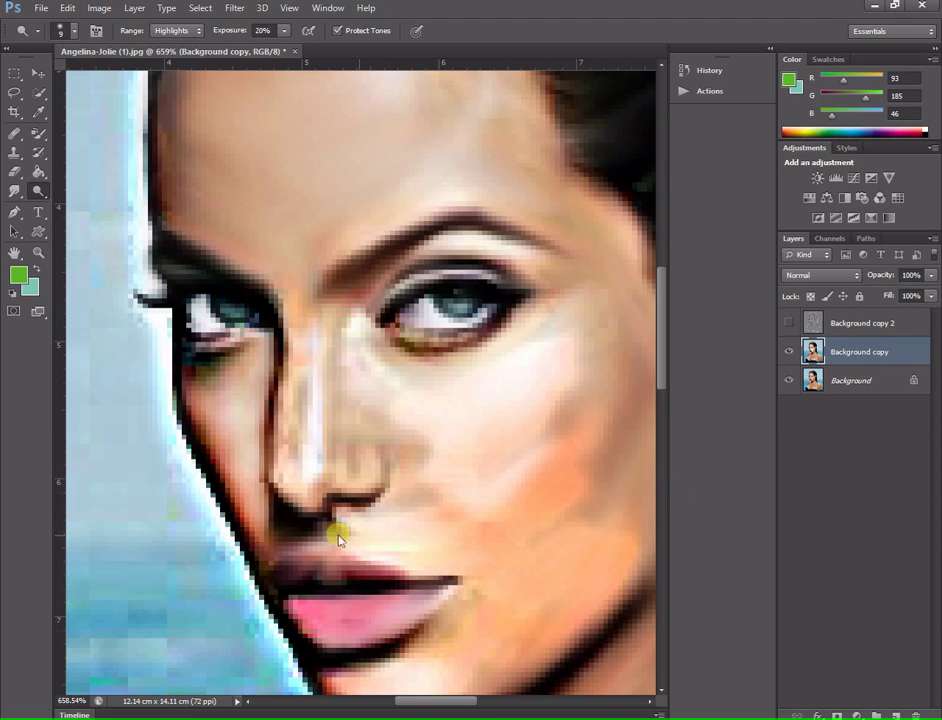
{"action": "mouse_move", "coordinate": [200, 557]}
{"action": "left_mouse_down"}
{"action": "mouse_move", "coordinate": [210, 379]}
{"action": "mouse_move", "coordinate": [253, 463]}
{"action": "mouse_move", "coordinate": [191, 418]}
{"action": "mouse_move", "coordinate": [206, 440]}
{"action": "left_mouse_up"}
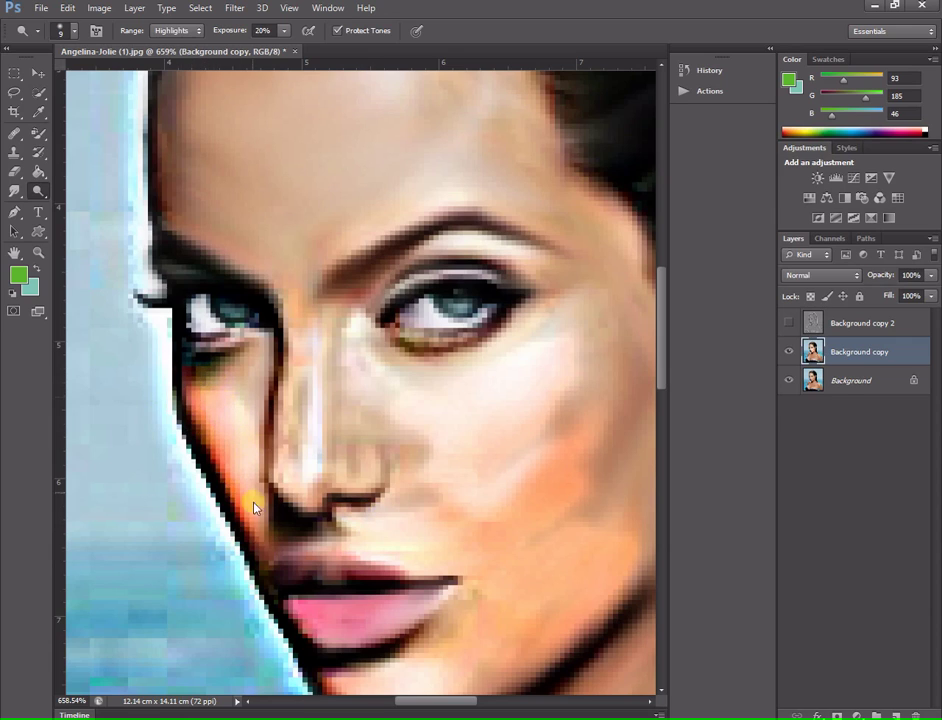
{"action": "mouse_move", "coordinate": [213, 396]}
{"action": "left_mouse_down"}
{"action": "mouse_move", "coordinate": [230, 366]}
{"action": "mouse_move", "coordinate": [235, 413]}
{"action": "mouse_move", "coordinate": [284, 467]}
{"action": "mouse_move", "coordinate": [314, 453]}
{"action": "left_mouse_up"}
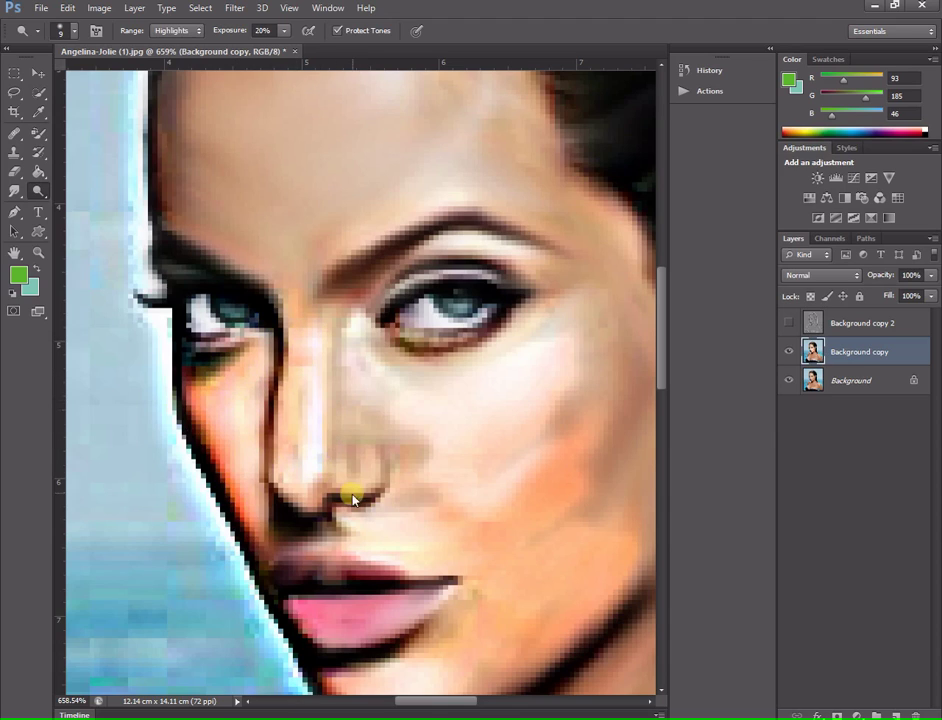
Lighten the nose bridge, the skin beside the nose and the area below it.
{"action": "mouse_move", "coordinate": [352, 498]}
{"action": "left_mouse_down"}
{"action": "mouse_move", "coordinate": [399, 462]}
{"action": "mouse_move", "coordinate": [374, 448]}
{"action": "mouse_move", "coordinate": [357, 454]}
{"action": "mouse_move", "coordinate": [434, 411]}
{"action": "left_mouse_up"}
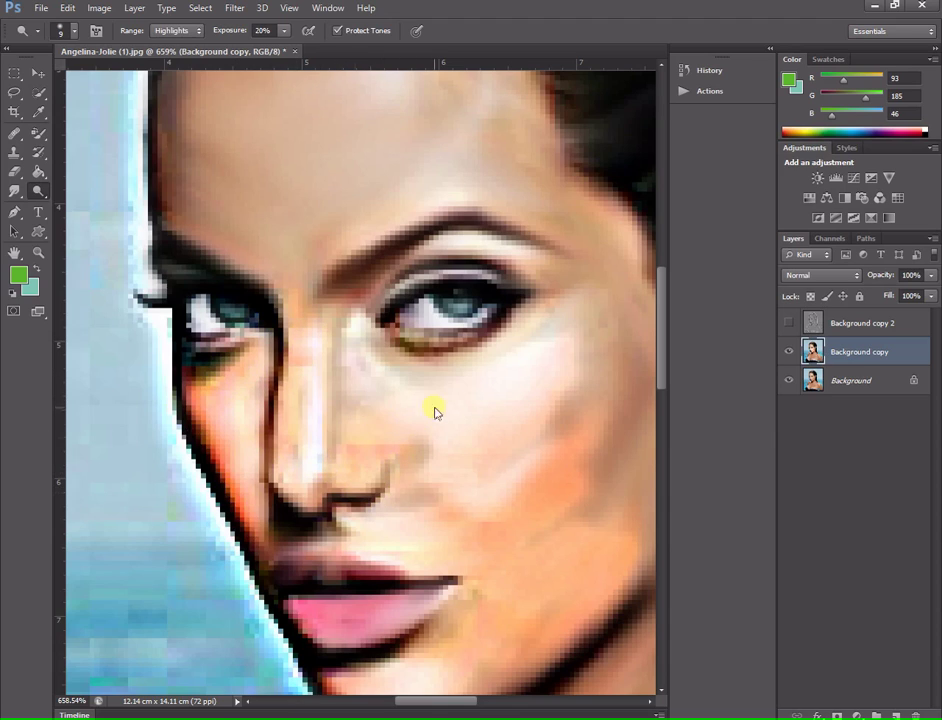
{"action": "left_click_drag", "start_coordinate": [336, 447], "coordinate": [466, 444]}
{"action": "left_click_drag", "start_coordinate": [352, 420], "coordinate": [338, 450]}
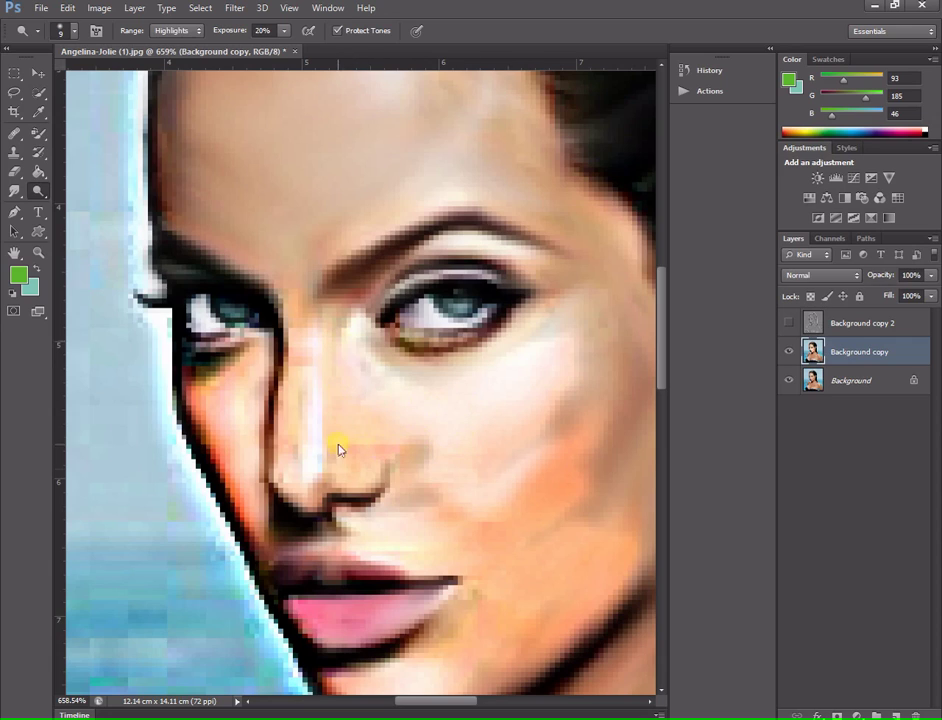
{"action": "mouse_move", "coordinate": [352, 341]}
{"action": "left_mouse_down"}
{"action": "mouse_move", "coordinate": [433, 448]}
{"action": "mouse_move", "coordinate": [479, 463]}
{"action": "mouse_move", "coordinate": [406, 526]}
{"action": "mouse_move", "coordinate": [362, 476]}
{"action": "left_mouse_up"}
{"action": "mouse_move", "coordinate": [268, 530]}
{"action": "left_mouse_down"}
{"action": "mouse_move", "coordinate": [368, 551]}
{"action": "mouse_move", "coordinate": [391, 528]}
{"action": "mouse_move", "coordinate": [336, 521]}
{"action": "mouse_move", "coordinate": [330, 537]}
{"action": "left_mouse_up"}
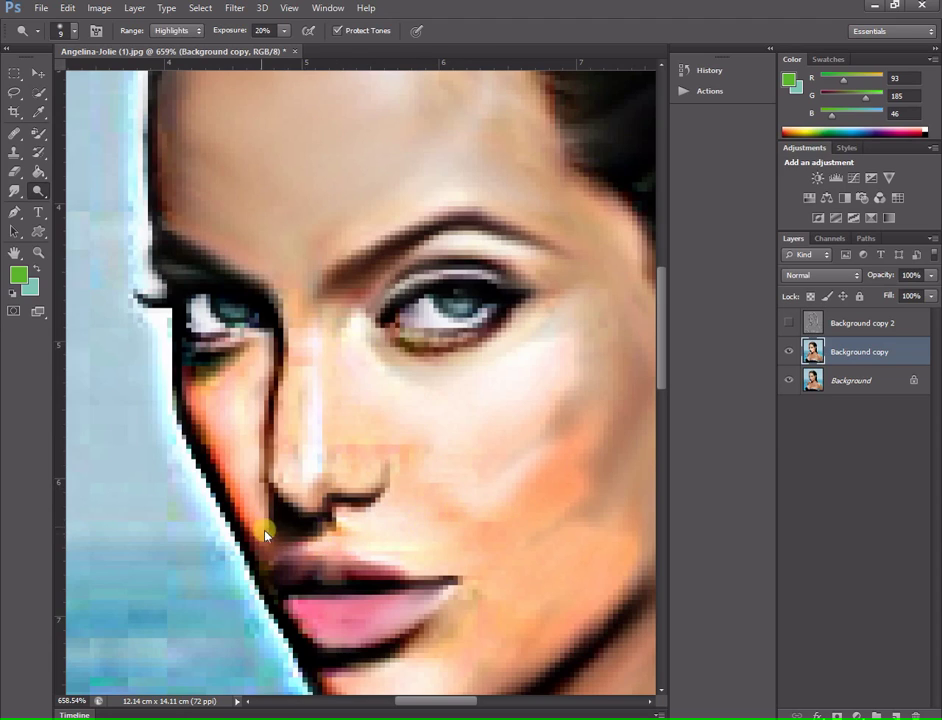
{"action": "left_click_drag", "start_coordinate": [265, 535], "coordinate": [309, 528]}
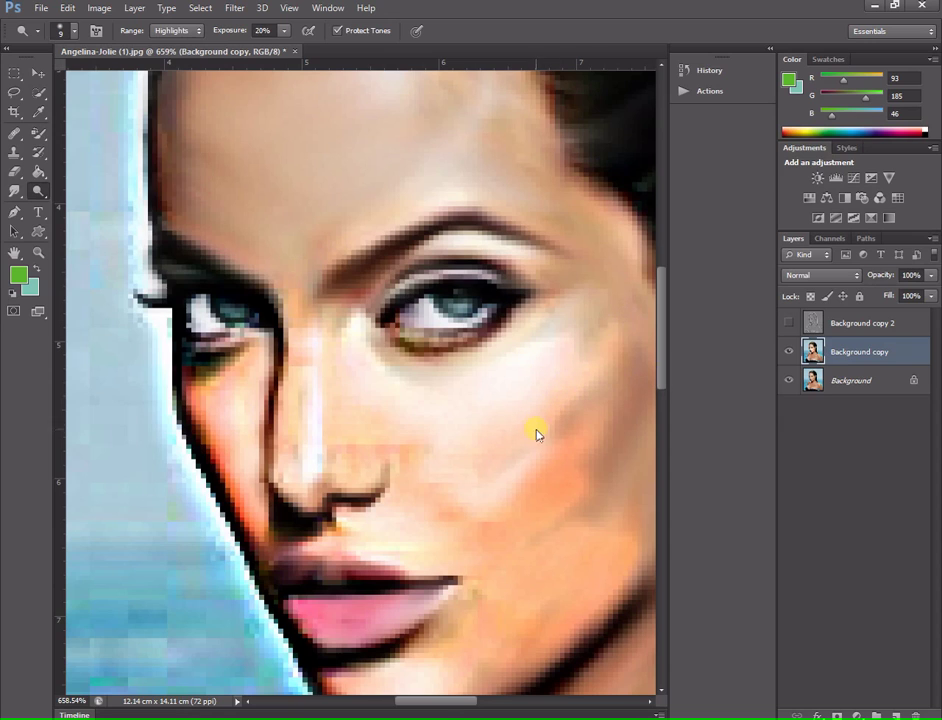
{"action": "left_click_drag", "start_coordinate": [425, 708], "coordinate": [467, 700]}
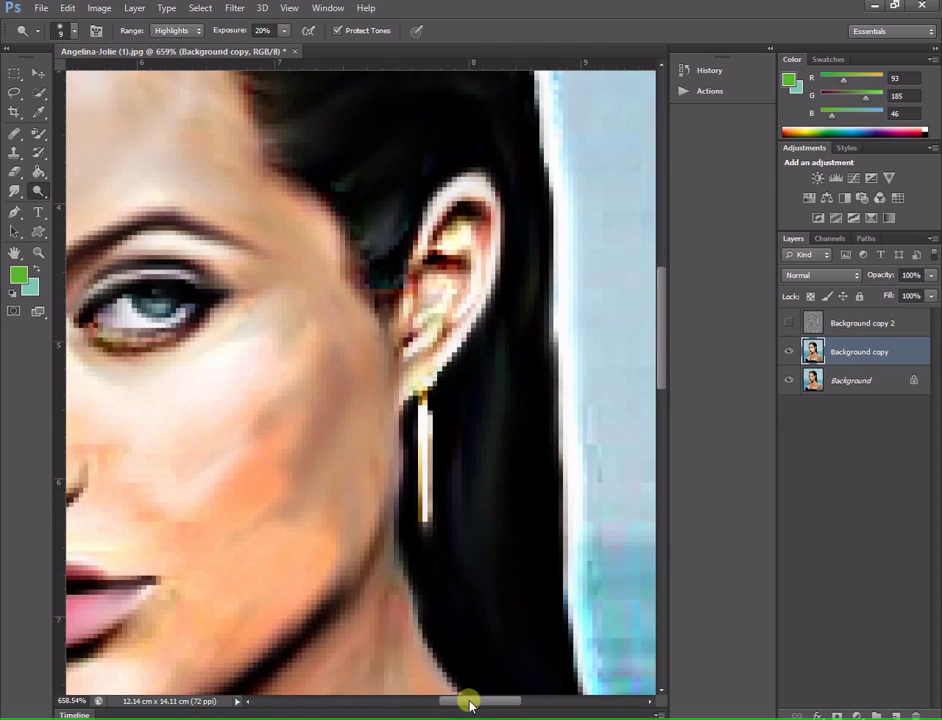
Brighten the cheek under the eye and between the eye and ear.
{"action": "mouse_move", "coordinate": [238, 502]}
{"action": "left_mouse_down"}
{"action": "mouse_move", "coordinate": [326, 326]}
{"action": "mouse_move", "coordinate": [280, 370]}
{"action": "left_mouse_up"}
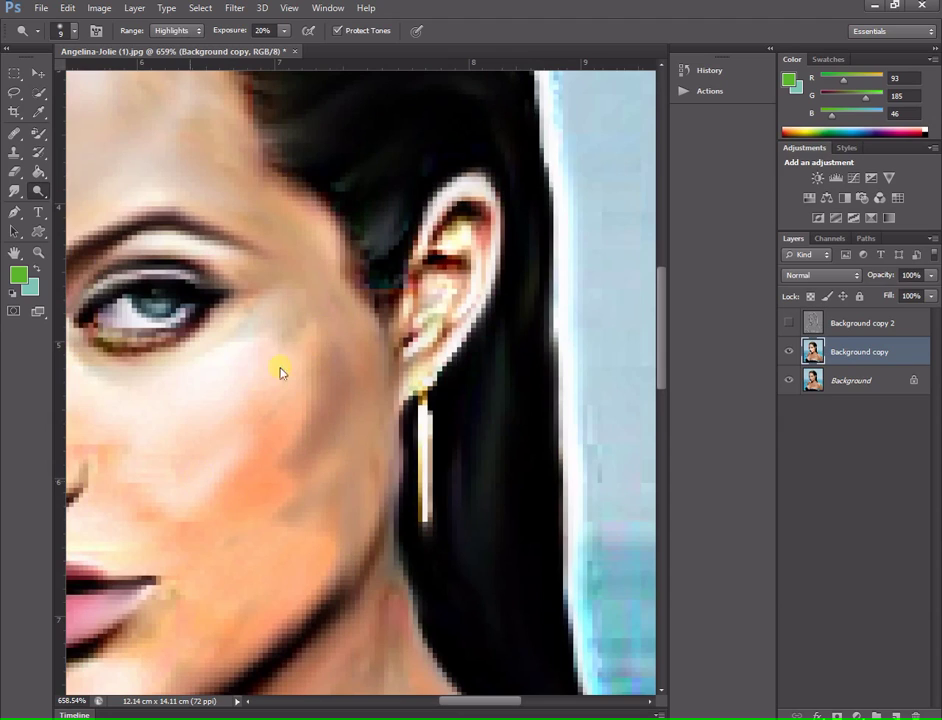
{"action": "left_click_drag", "start_coordinate": [187, 400], "coordinate": [246, 322]}
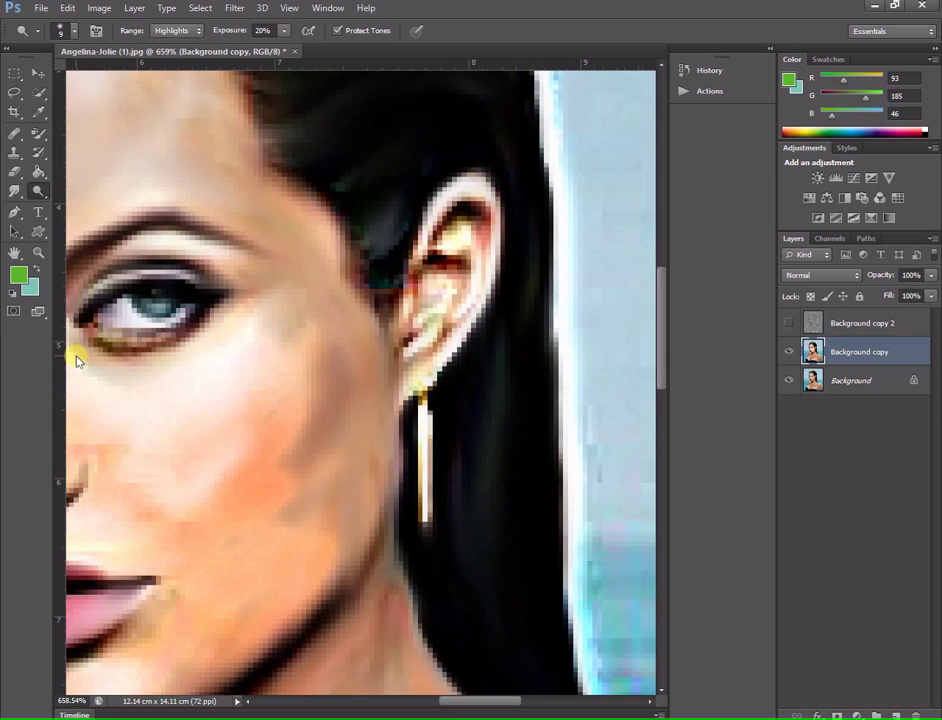
{"action": "mouse_move", "coordinate": [78, 358]}
{"action": "left_mouse_down"}
{"action": "mouse_move", "coordinate": [168, 358]}
{"action": "mouse_move", "coordinate": [82, 358]}
{"action": "mouse_move", "coordinate": [280, 305]}
{"action": "mouse_move", "coordinate": [187, 353]}
{"action": "mouse_move", "coordinate": [246, 311]}
{"action": "mouse_move", "coordinate": [296, 349]}
{"action": "mouse_move", "coordinate": [269, 463]}
{"action": "mouse_move", "coordinate": [304, 416]}
{"action": "left_mouse_up"}
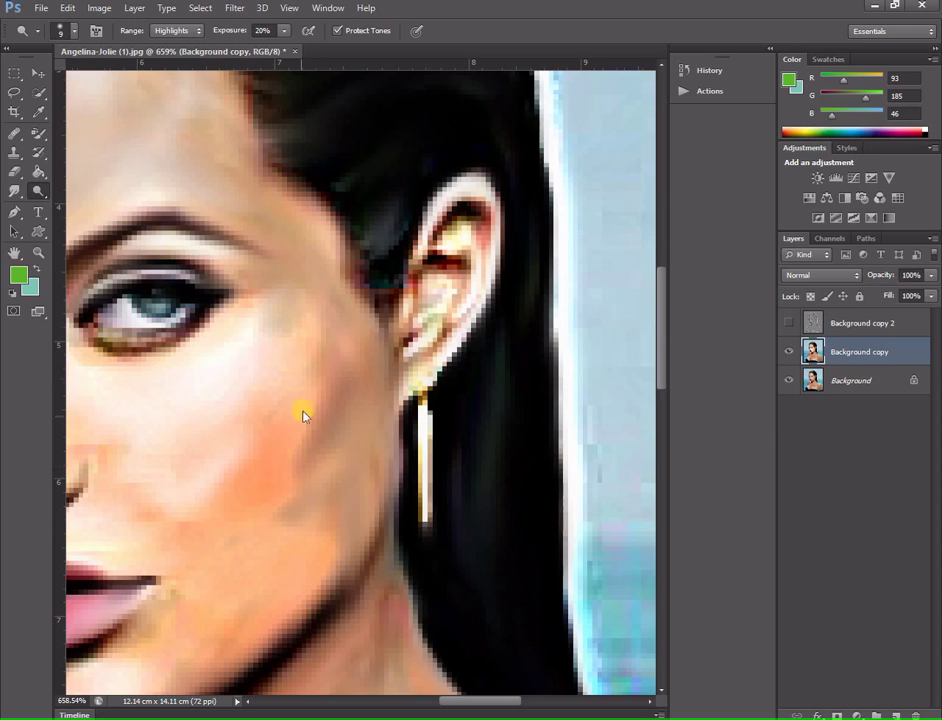
{"action": "mouse_move", "coordinate": [266, 521]}
{"action": "left_mouse_down"}
{"action": "mouse_move", "coordinate": [292, 473]}
{"action": "mouse_move", "coordinate": [355, 452]}
{"action": "mouse_move", "coordinate": [303, 486]}
{"action": "mouse_move", "coordinate": [338, 358]}
{"action": "mouse_move", "coordinate": [294, 531]}
{"action": "mouse_move", "coordinate": [331, 432]}
{"action": "mouse_move", "coordinate": [273, 242]}
{"action": "mouse_move", "coordinate": [305, 267]}
{"action": "mouse_move", "coordinate": [244, 216]}
{"action": "mouse_move", "coordinate": [296, 248]}
{"action": "mouse_move", "coordinate": [339, 330]}
{"action": "mouse_move", "coordinate": [280, 301]}
{"action": "mouse_move", "coordinate": [276, 339]}
{"action": "mouse_move", "coordinate": [254, 263]}
{"action": "mouse_move", "coordinate": [294, 313]}
{"action": "mouse_move", "coordinate": [286, 305]}
{"action": "mouse_move", "coordinate": [233, 324]}
{"action": "left_mouse_up"}
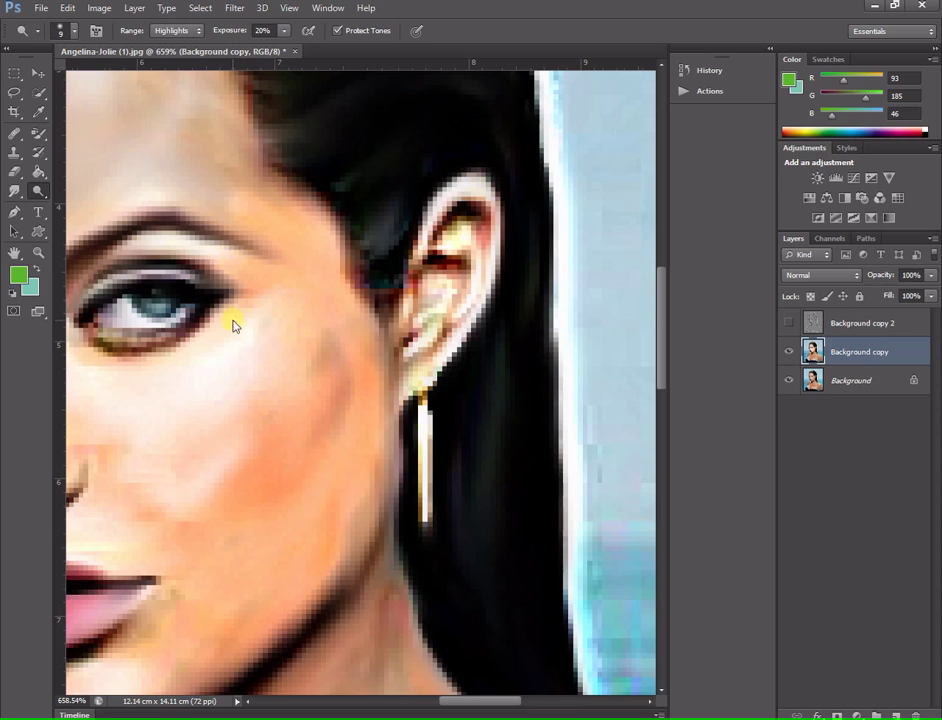
Lighten the jaw below the ear and down onto the neck skin.
{"action": "scroll", "coordinate": [227, 453], "scroll_direction": "down", "scroll_amount": 2}
{"action": "scroll", "coordinate": [284, 551], "scroll_direction": "down", "scroll_amount": 1}
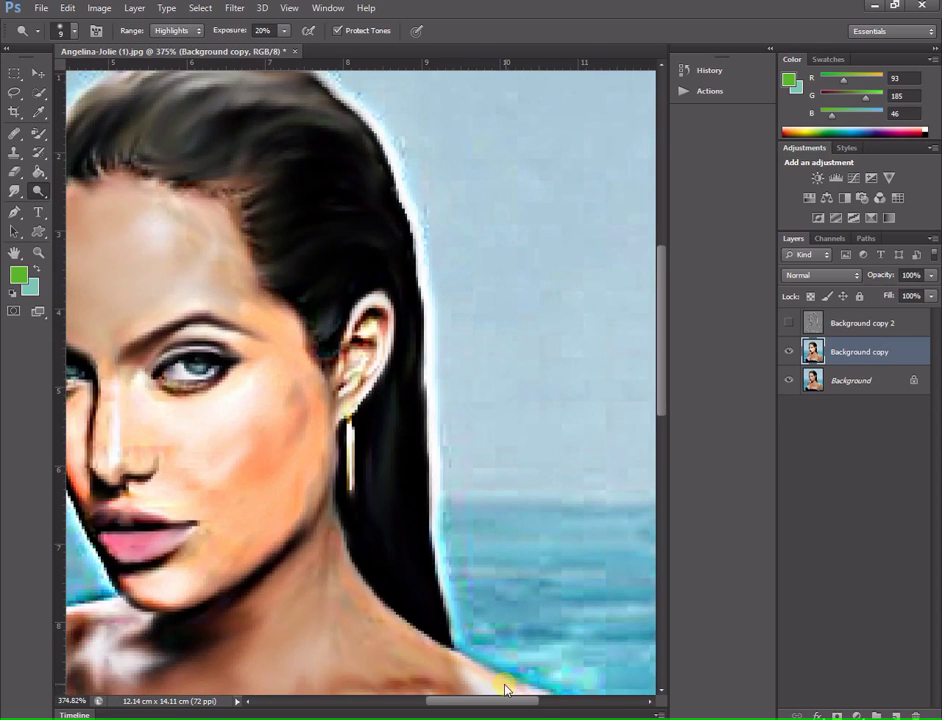
{"action": "left_click_drag", "start_coordinate": [505, 700], "coordinate": [467, 700]}
{"action": "scroll", "coordinate": [330, 470], "scroll_direction": "up", "scroll_amount": 1}
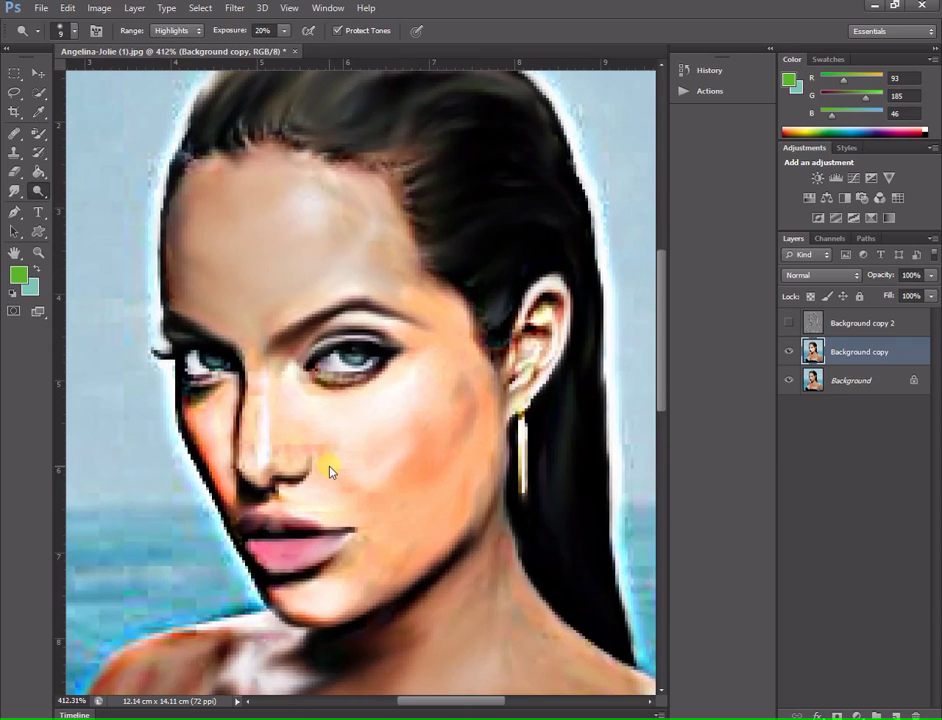
{"action": "mouse_move", "coordinate": [507, 401]}
{"action": "left_mouse_down"}
{"action": "mouse_move", "coordinate": [459, 437]}
{"action": "mouse_move", "coordinate": [509, 456]}
{"action": "left_mouse_up"}
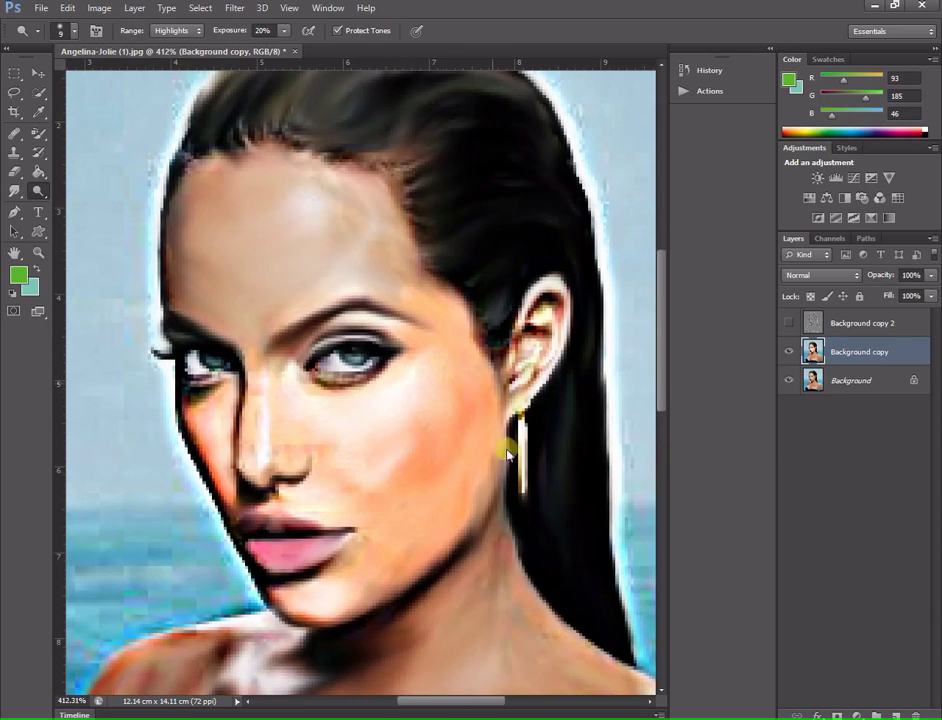
{"action": "mouse_move", "coordinate": [488, 388]}
{"action": "left_mouse_down"}
{"action": "mouse_move", "coordinate": [467, 437]}
{"action": "mouse_move", "coordinate": [486, 381]}
{"action": "mouse_move", "coordinate": [501, 454]}
{"action": "mouse_move", "coordinate": [448, 563]}
{"action": "mouse_move", "coordinate": [406, 597]}
{"action": "mouse_move", "coordinate": [416, 608]}
{"action": "mouse_move", "coordinate": [492, 505]}
{"action": "mouse_move", "coordinate": [500, 458]}
{"action": "mouse_move", "coordinate": [488, 526]}
{"action": "mouse_move", "coordinate": [508, 455]}
{"action": "mouse_move", "coordinate": [483, 579]}
{"action": "left_mouse_up"}
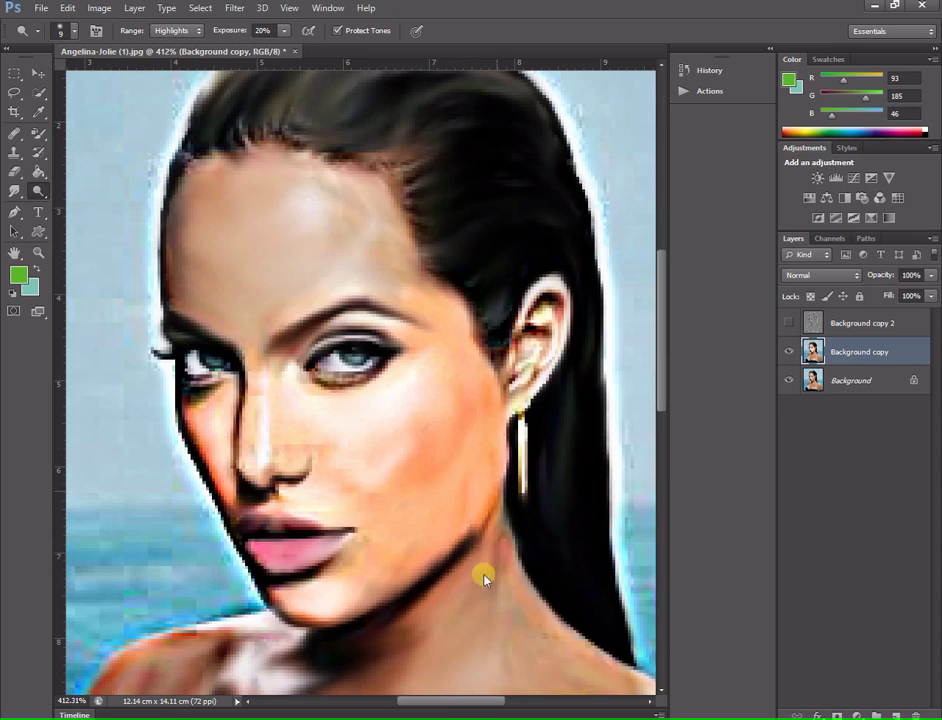
{"action": "mouse_move", "coordinate": [497, 535]}
{"action": "left_mouse_down"}
{"action": "mouse_move", "coordinate": [498, 496]}
{"action": "mouse_move", "coordinate": [507, 622]}
{"action": "mouse_move", "coordinate": [476, 530]}
{"action": "mouse_move", "coordinate": [481, 574]}
{"action": "mouse_move", "coordinate": [397, 657]}
{"action": "left_mouse_up"}
{"action": "mouse_move", "coordinate": [484, 621]}
{"action": "left_mouse_down"}
{"action": "mouse_move", "coordinate": [465, 603]}
{"action": "mouse_move", "coordinate": [478, 596]}
{"action": "left_mouse_up"}
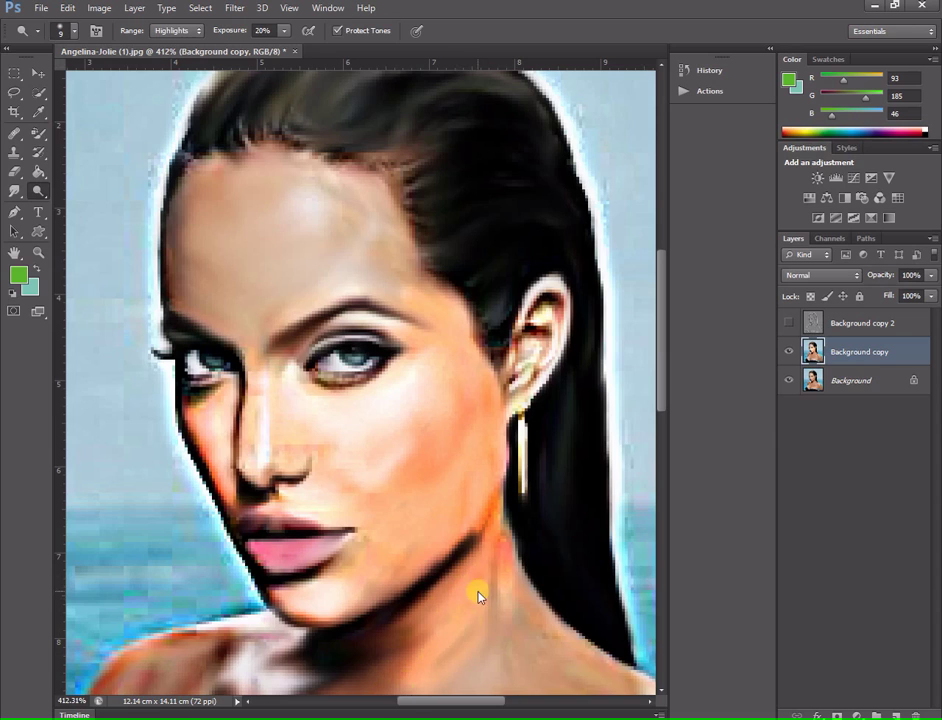
{"action": "left_click_drag", "start_coordinate": [670, 372], "coordinate": [662, 437]}
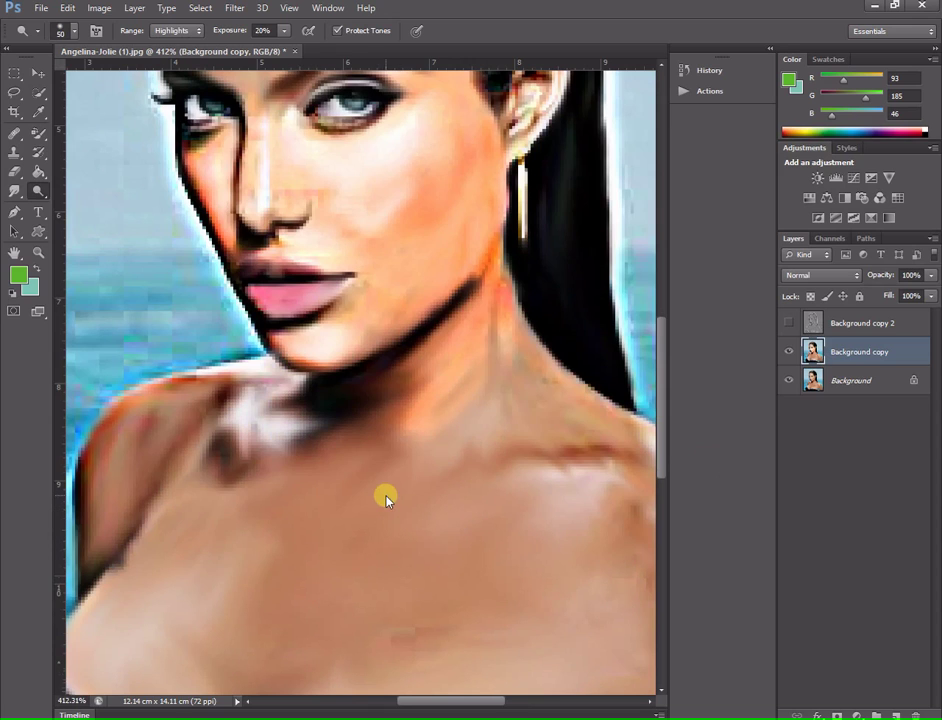
Enlarge the dodge brush and lighten the neck and right shoulder.
{"action": "key", "text": "bracketright"}
{"action": "key", "text": "bracketright"}
{"action": "key", "text": "bracketright"}
{"action": "key", "text": "bracketright"}
{"action": "key", "text": "bracketright"}
{"action": "key", "text": "bracketright"}
{"action": "key", "text": "bracketleft"}
{"action": "key", "text": "bracketleft"}
{"action": "key", "text": "bracketleft"}
{"action": "key", "text": "bracketleft"}
{"action": "key", "text": "bracketleft"}
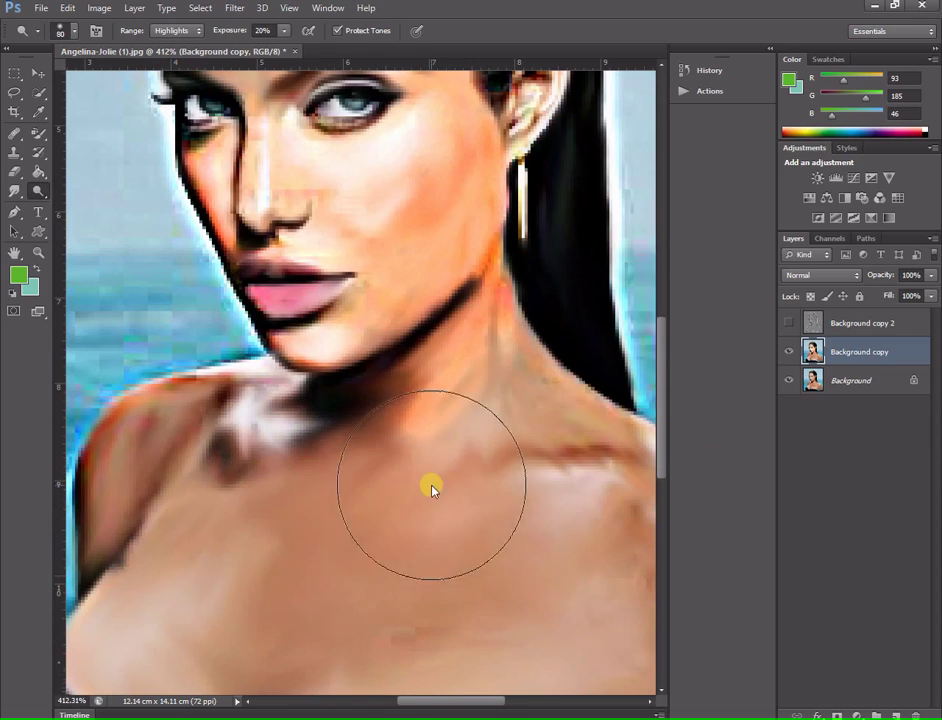
{"action": "mouse_move", "coordinate": [432, 489]}
{"action": "left_mouse_down"}
{"action": "mouse_move", "coordinate": [458, 452]}
{"action": "mouse_move", "coordinate": [463, 486]}
{"action": "mouse_move", "coordinate": [366, 490]}
{"action": "mouse_move", "coordinate": [522, 496]}
{"action": "left_mouse_up"}
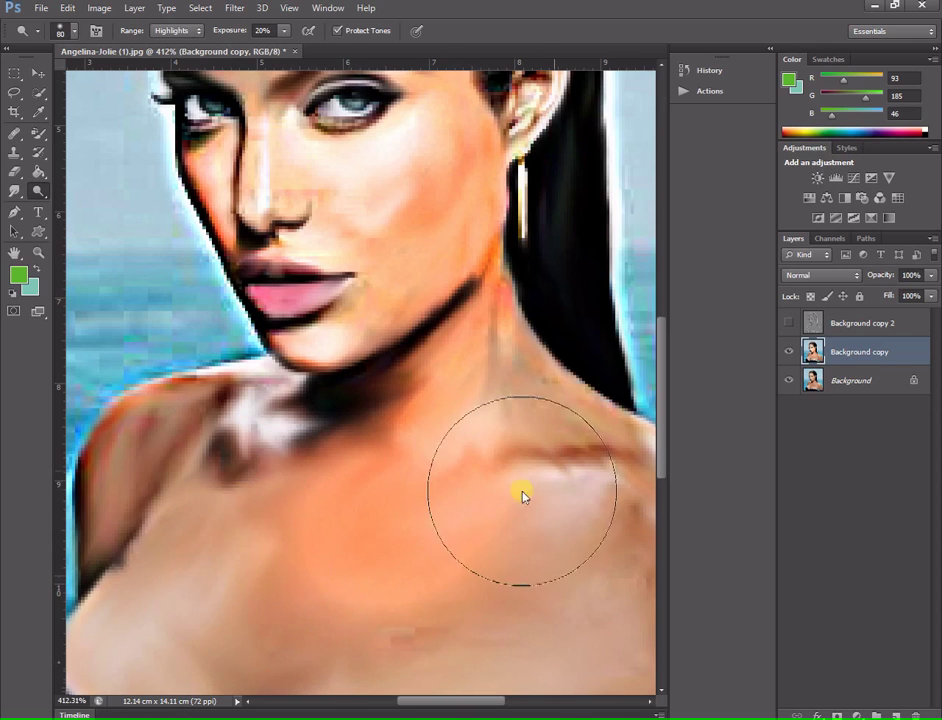
{"action": "scroll", "coordinate": [604, 441], "scroll_direction": "down", "scroll_amount": 2}
{"action": "scroll", "coordinate": [315, 488], "scroll_direction": "down", "scroll_amount": 3}
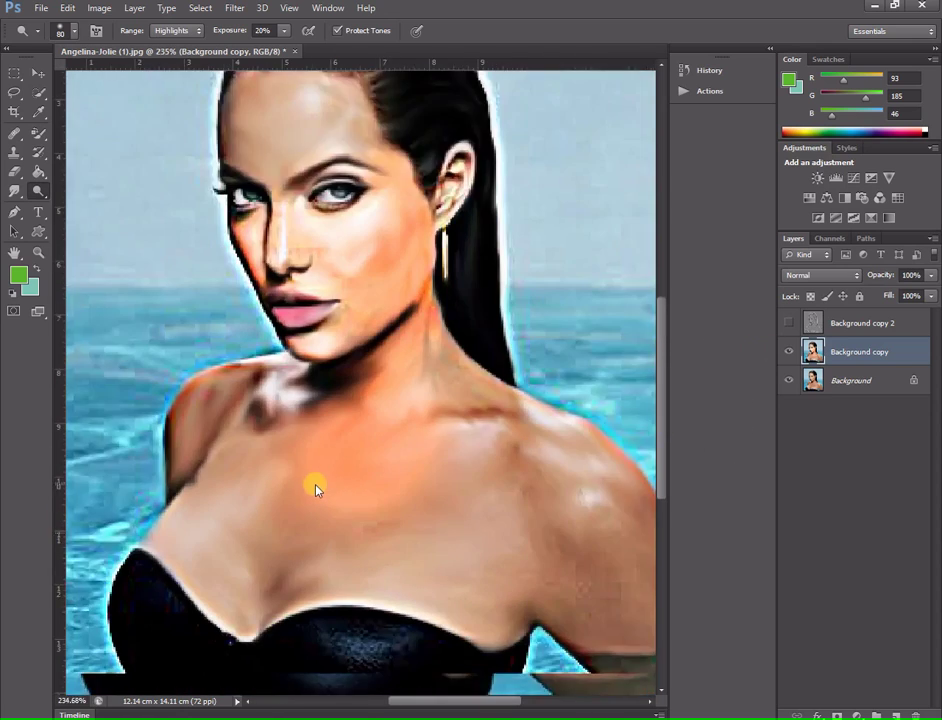
{"action": "scroll", "coordinate": [315, 488], "scroll_direction": "down", "scroll_amount": 2}
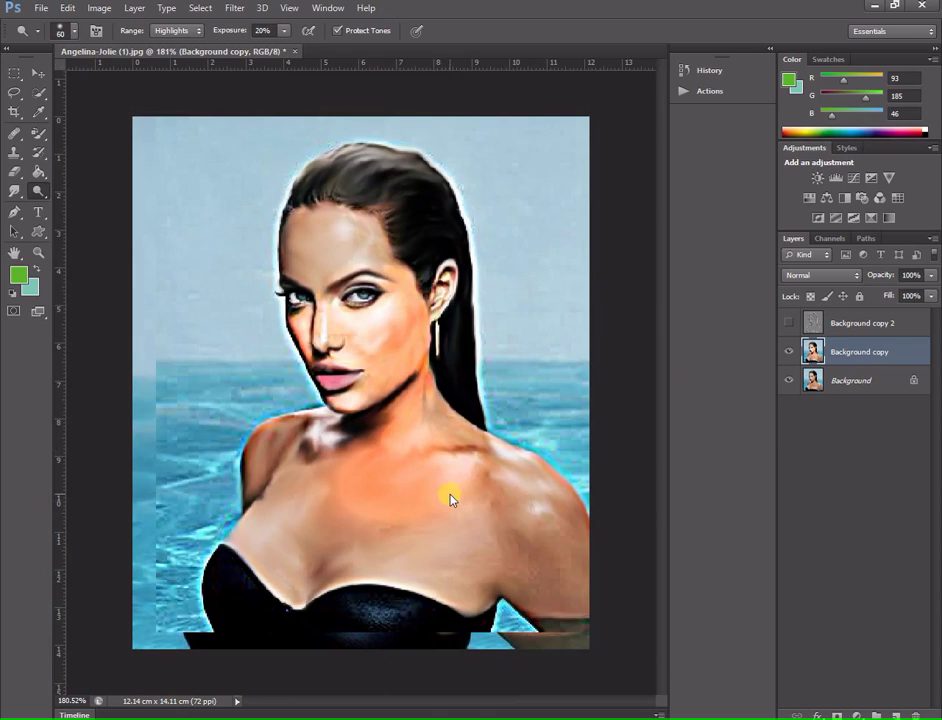
{"action": "key", "text": "bracketleft"}
{"action": "left_click_drag", "start_coordinate": [445, 497], "coordinate": [501, 488]}
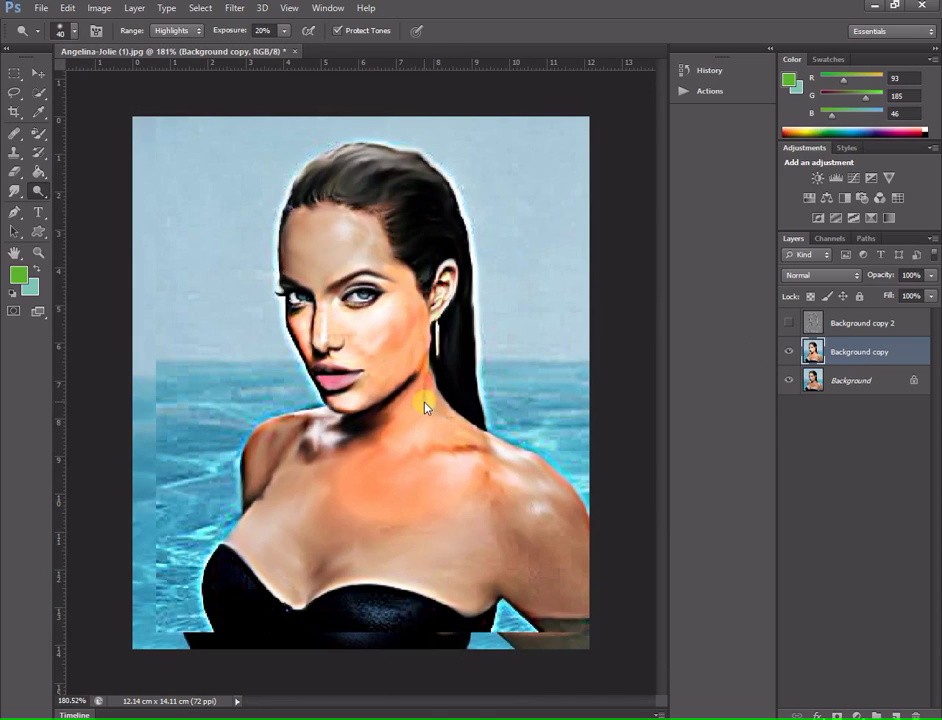
{"action": "mouse_move", "coordinate": [424, 407]}
{"action": "left_mouse_down"}
{"action": "mouse_move", "coordinate": [532, 547]}
{"action": "mouse_move", "coordinate": [507, 606]}
{"action": "mouse_move", "coordinate": [412, 578]}
{"action": "mouse_move", "coordinate": [416, 540]}
{"action": "mouse_move", "coordinate": [269, 526]}
{"action": "mouse_move", "coordinate": [303, 433]}
{"action": "left_mouse_up"}
Brighten the left shoulder and along its edge with broad strokes.
{"action": "mouse_move", "coordinate": [287, 478]}
{"action": "left_mouse_down"}
{"action": "mouse_move", "coordinate": [315, 431]}
{"action": "mouse_move", "coordinate": [336, 453]}
{"action": "left_mouse_up"}
{"action": "mouse_move", "coordinate": [210, 515]}
{"action": "left_mouse_down"}
{"action": "mouse_move", "coordinate": [164, 526]}
{"action": "mouse_move", "coordinate": [114, 560]}
{"action": "left_mouse_up"}
{"action": "scroll", "coordinate": [219, 343], "scroll_direction": "up", "scroll_amount": 3}
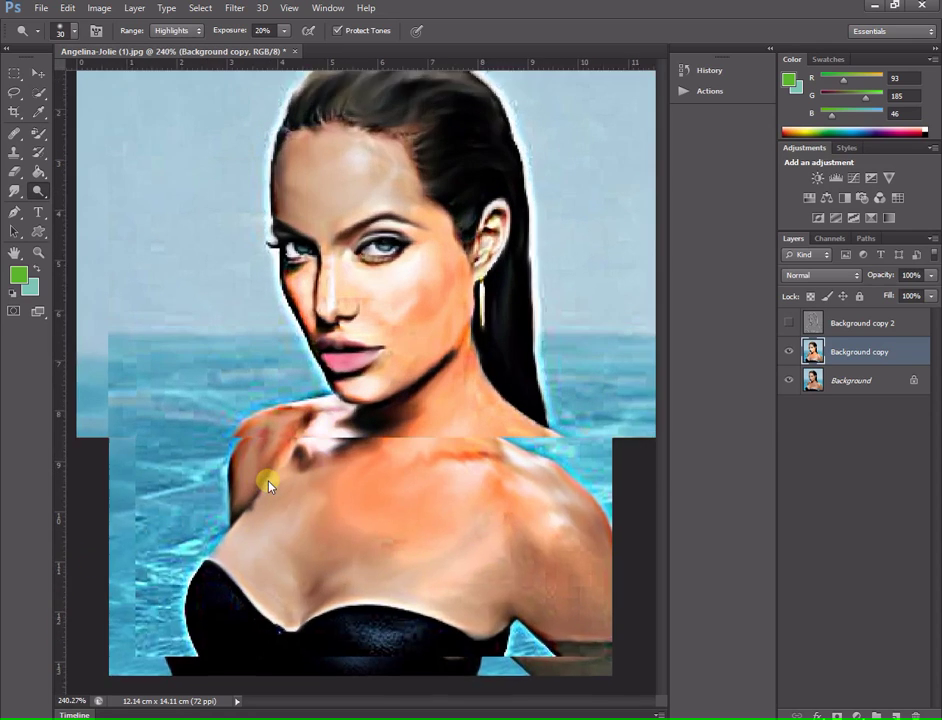
{"action": "scroll", "coordinate": [250, 470], "scroll_direction": "up", "scroll_amount": 3}
{"action": "mouse_move", "coordinate": [266, 437]}
{"action": "left_mouse_down"}
{"action": "mouse_move", "coordinate": [294, 446]}
{"action": "mouse_move", "coordinate": [248, 559]}
{"action": "mouse_move", "coordinate": [240, 532]}
{"action": "mouse_move", "coordinate": [297, 503]}
{"action": "mouse_move", "coordinate": [311, 557]}
{"action": "mouse_move", "coordinate": [421, 505]}
{"action": "mouse_move", "coordinate": [431, 479]}
{"action": "mouse_move", "coordinate": [377, 524]}
{"action": "mouse_move", "coordinate": [357, 416]}
{"action": "mouse_move", "coordinate": [368, 406]}
{"action": "mouse_move", "coordinate": [345, 408]}
{"action": "mouse_move", "coordinate": [490, 455]}
{"action": "mouse_move", "coordinate": [496, 429]}
{"action": "mouse_move", "coordinate": [454, 414]}
{"action": "mouse_move", "coordinate": [370, 433]}
{"action": "mouse_move", "coordinate": [541, 450]}
{"action": "mouse_move", "coordinate": [532, 422]}
{"action": "mouse_move", "coordinate": [542, 437]}
{"action": "mouse_move", "coordinate": [587, 435]}
{"action": "mouse_move", "coordinate": [587, 517]}
{"action": "left_mouse_up"}
{"action": "scroll", "coordinate": [587, 517], "scroll_direction": "down", "scroll_amount": 3}
{"action": "scroll", "coordinate": [563, 574], "scroll_direction": "down", "scroll_amount": 1}
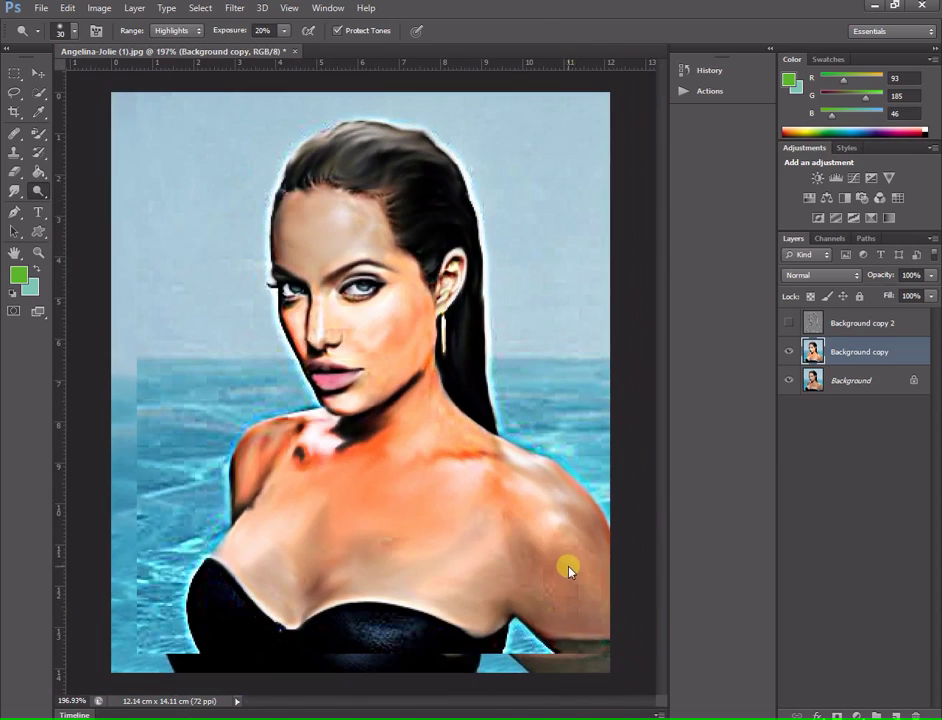
{"action": "scroll", "coordinate": [641, 446], "scroll_direction": "down", "scroll_amount": 1}
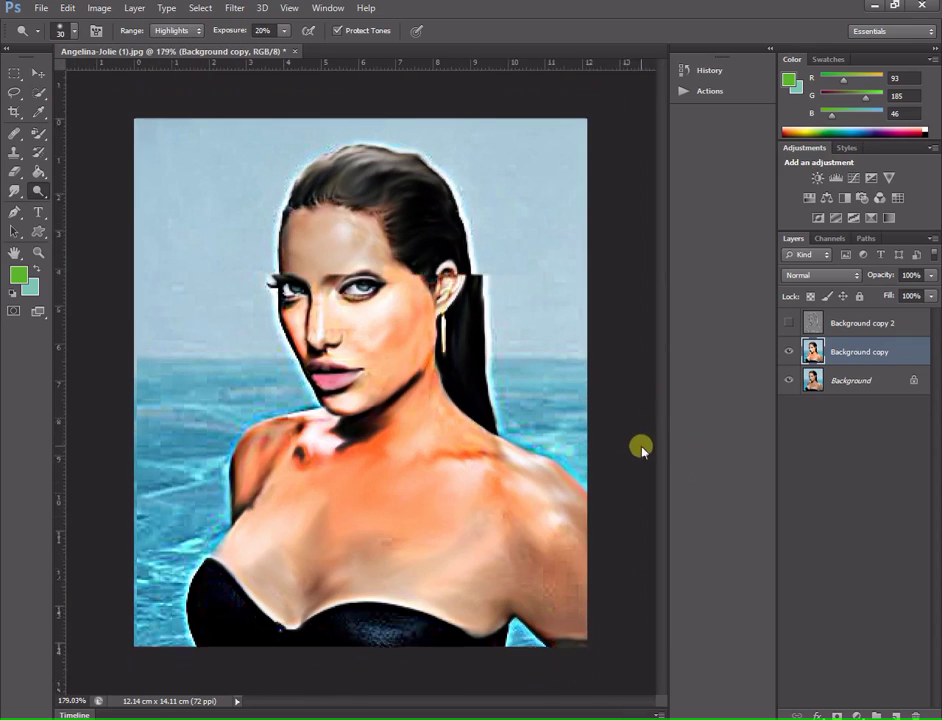
{"action": "scroll", "coordinate": [597, 446], "scroll_direction": "down", "scroll_amount": 1}
{"action": "scroll", "coordinate": [637, 413], "scroll_direction": "up", "scroll_amount": 3}
Brighten the chest, right shoulder and upper arm beside the bodice, resizing the brush to 20 and 35.
{"action": "scroll", "coordinate": [658, 410], "scroll_direction": "down", "scroll_amount": 2}
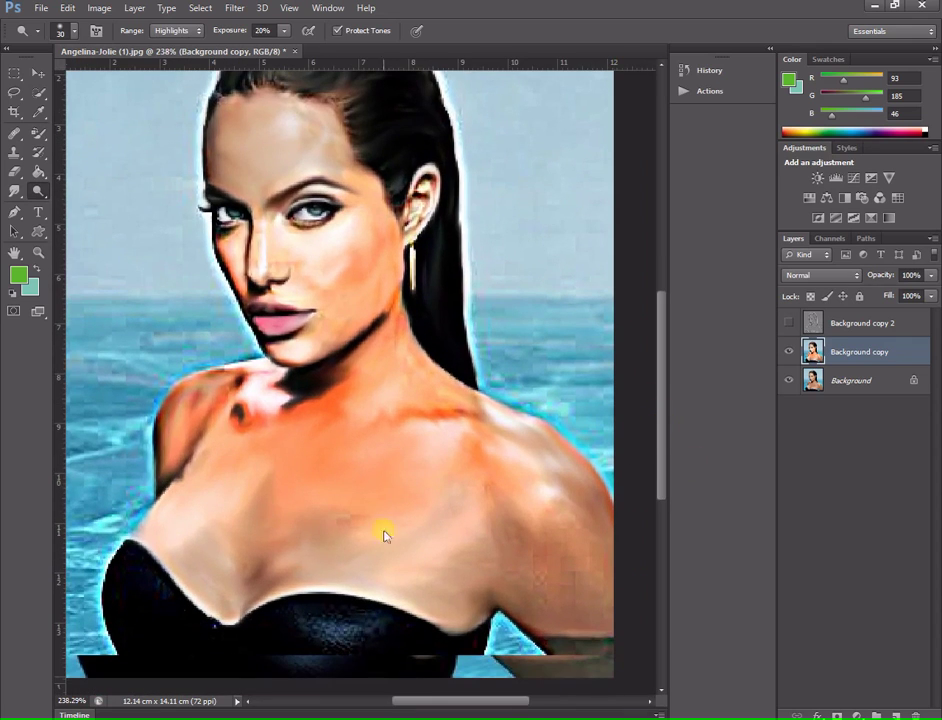
{"action": "mouse_move", "coordinate": [416, 565]}
{"action": "left_mouse_down"}
{"action": "mouse_move", "coordinate": [227, 551]}
{"action": "mouse_move", "coordinate": [305, 570]}
{"action": "mouse_move", "coordinate": [200, 582]}
{"action": "mouse_move", "coordinate": [278, 612]}
{"action": "mouse_move", "coordinate": [362, 564]}
{"action": "mouse_move", "coordinate": [248, 589]}
{"action": "mouse_move", "coordinate": [393, 588]}
{"action": "mouse_move", "coordinate": [488, 519]}
{"action": "mouse_move", "coordinate": [458, 418]}
{"action": "mouse_move", "coordinate": [490, 435]}
{"action": "mouse_move", "coordinate": [551, 555]}
{"action": "mouse_move", "coordinate": [532, 572]}
{"action": "mouse_move", "coordinate": [589, 557]}
{"action": "mouse_move", "coordinate": [505, 505]}
{"action": "mouse_move", "coordinate": [473, 540]}
{"action": "mouse_move", "coordinate": [553, 591]}
{"action": "mouse_move", "coordinate": [435, 627]}
{"action": "mouse_move", "coordinate": [455, 633]}
{"action": "left_mouse_up"}
{"action": "key", "text": "bracketleft"}
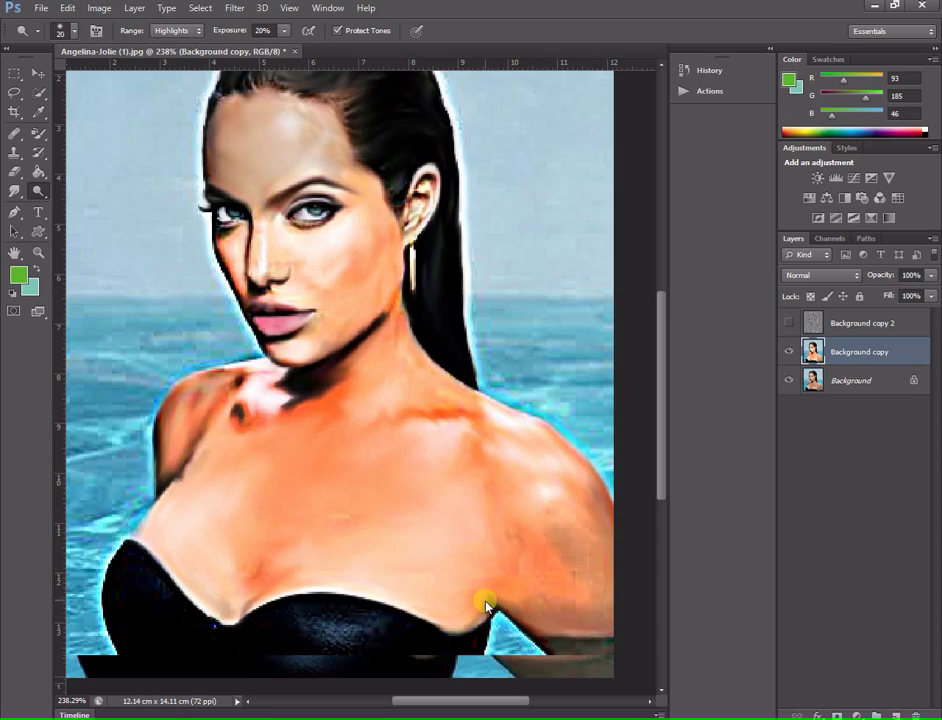
{"action": "mouse_move", "coordinate": [557, 624]}
{"action": "left_mouse_down"}
{"action": "mouse_move", "coordinate": [570, 639]}
{"action": "mouse_move", "coordinate": [557, 645]}
{"action": "mouse_move", "coordinate": [487, 601]}
{"action": "left_mouse_up"}
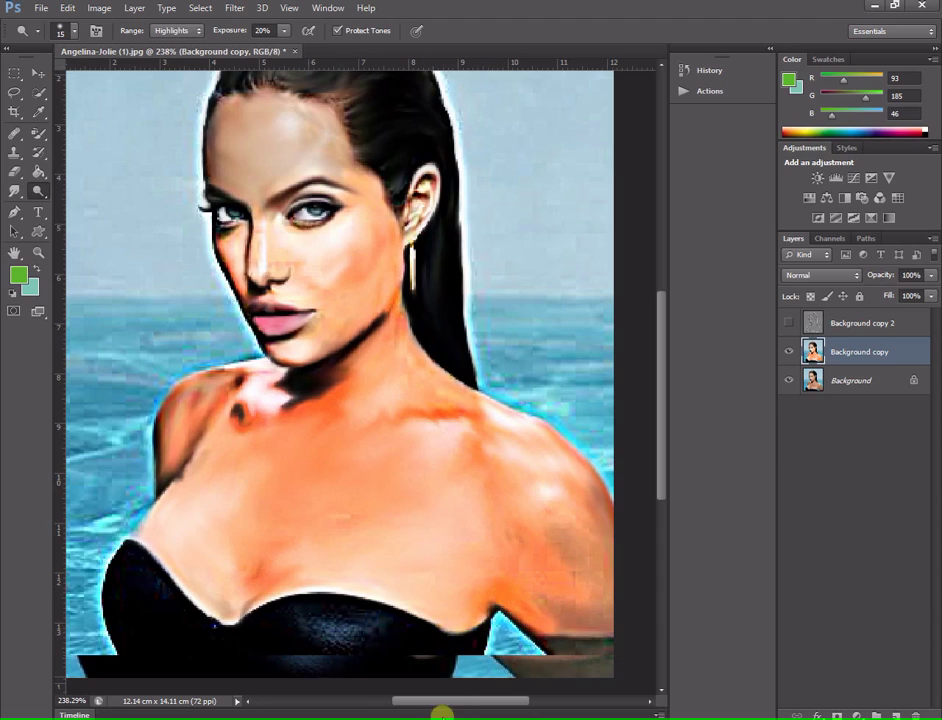
{"action": "left_click_drag", "start_coordinate": [456, 700], "coordinate": [498, 700]}
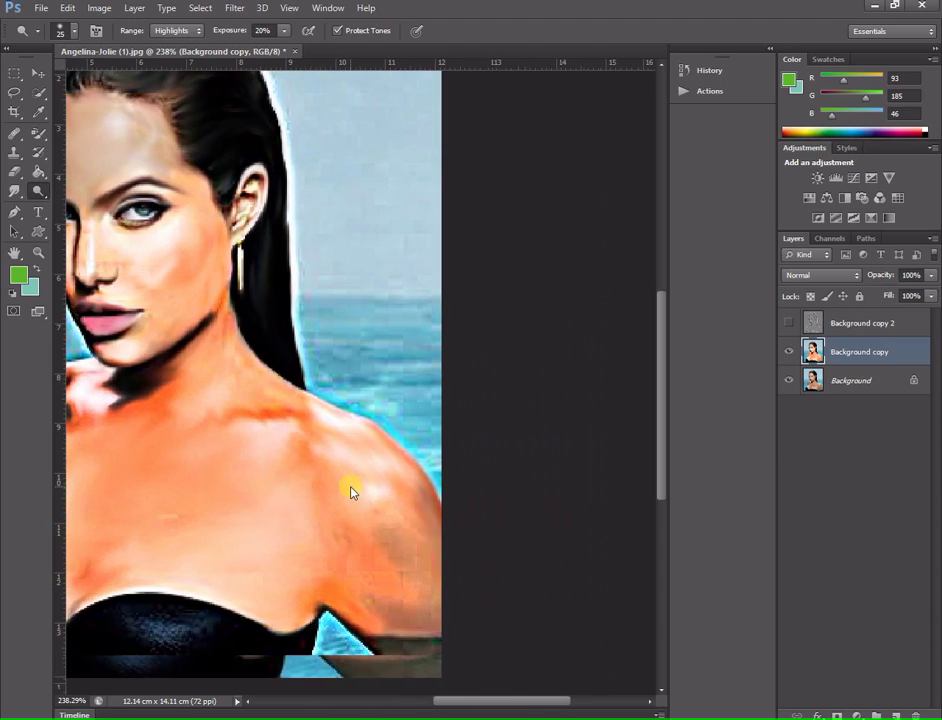
{"action": "key", "text": "bracketright"}
{"action": "mouse_move", "coordinate": [372, 509]}
{"action": "left_mouse_down"}
{"action": "mouse_move", "coordinate": [421, 505]}
{"action": "mouse_move", "coordinate": [395, 479]}
{"action": "mouse_move", "coordinate": [407, 505]}
{"action": "left_mouse_up"}
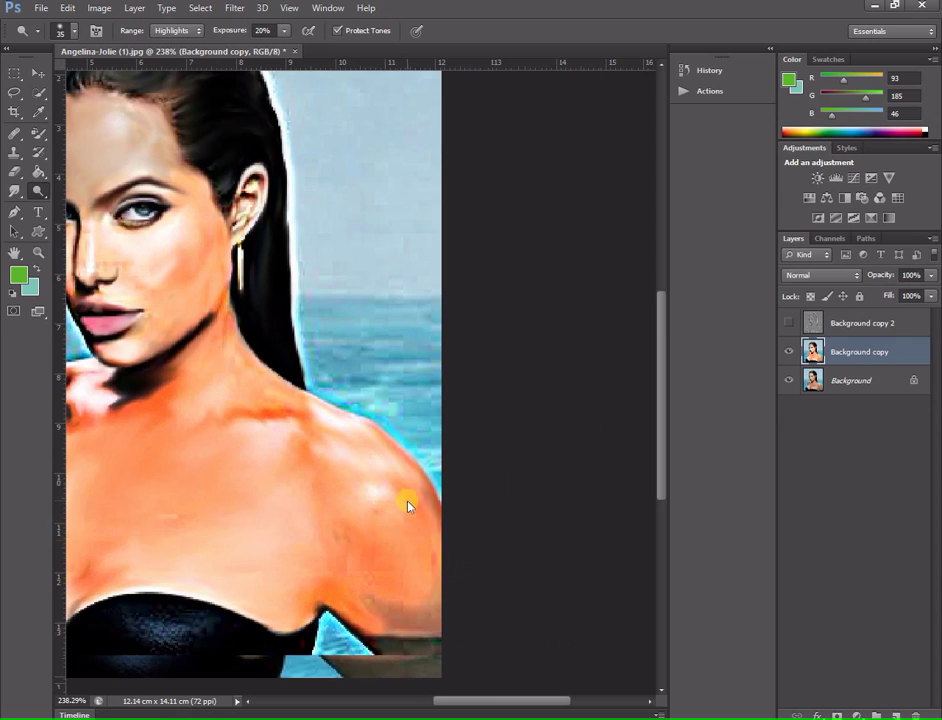
{"action": "left_click_drag", "start_coordinate": [412, 573], "coordinate": [448, 610]}
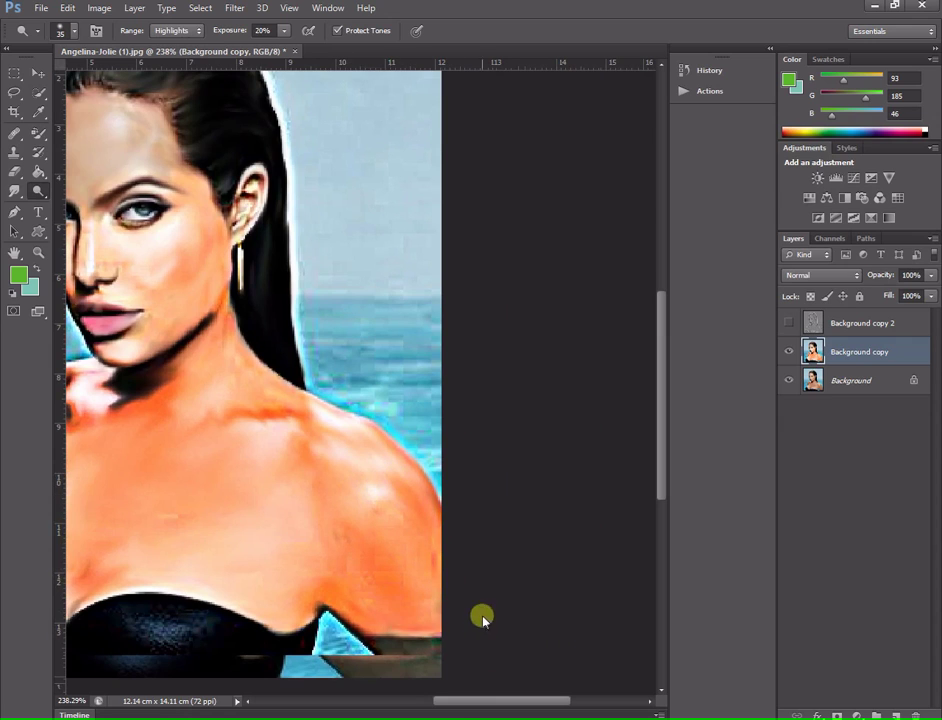
Brighten the left shoulder and upper arm.
{"action": "scroll", "coordinate": [294, 557], "scroll_direction": "down", "scroll_amount": 2}
{"action": "scroll", "coordinate": [273, 536], "scroll_direction": "down", "scroll_amount": 2}
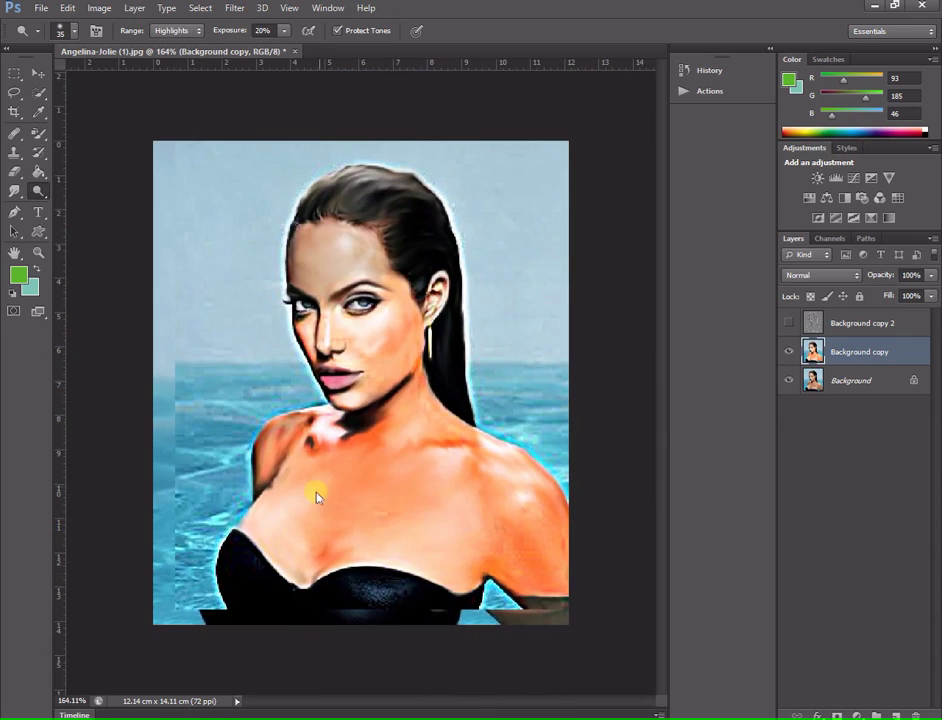
{"action": "mouse_move", "coordinate": [288, 443]}
{"action": "left_mouse_down"}
{"action": "mouse_move", "coordinate": [269, 451]}
{"action": "mouse_move", "coordinate": [269, 488]}
{"action": "mouse_move", "coordinate": [290, 420]}
{"action": "mouse_move", "coordinate": [260, 485]}
{"action": "left_mouse_up"}
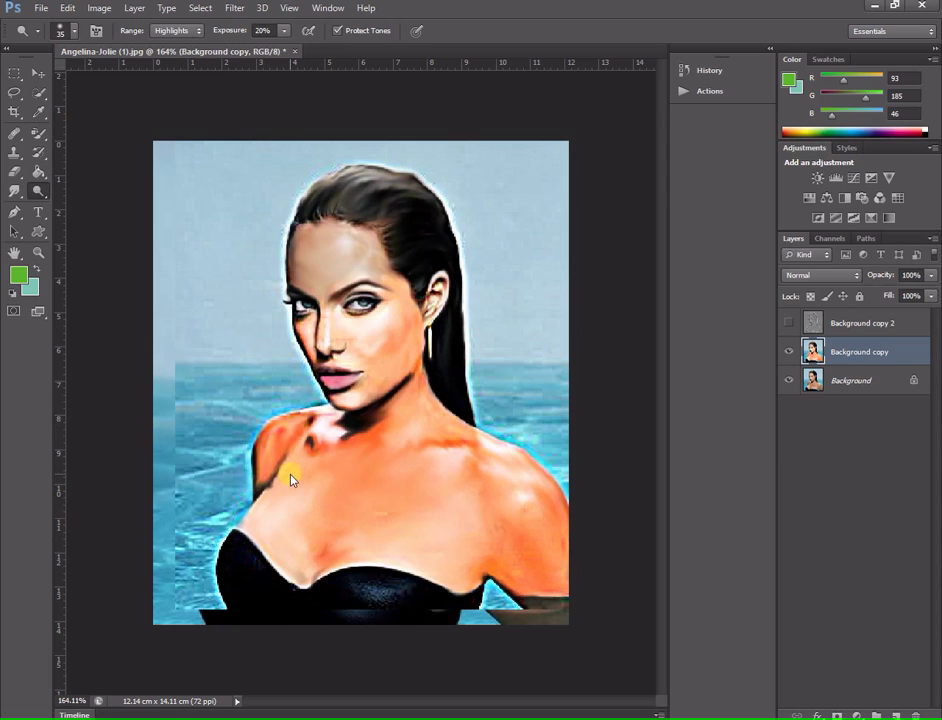
{"action": "scroll", "coordinate": [291, 460], "scroll_direction": "up", "scroll_amount": 3}
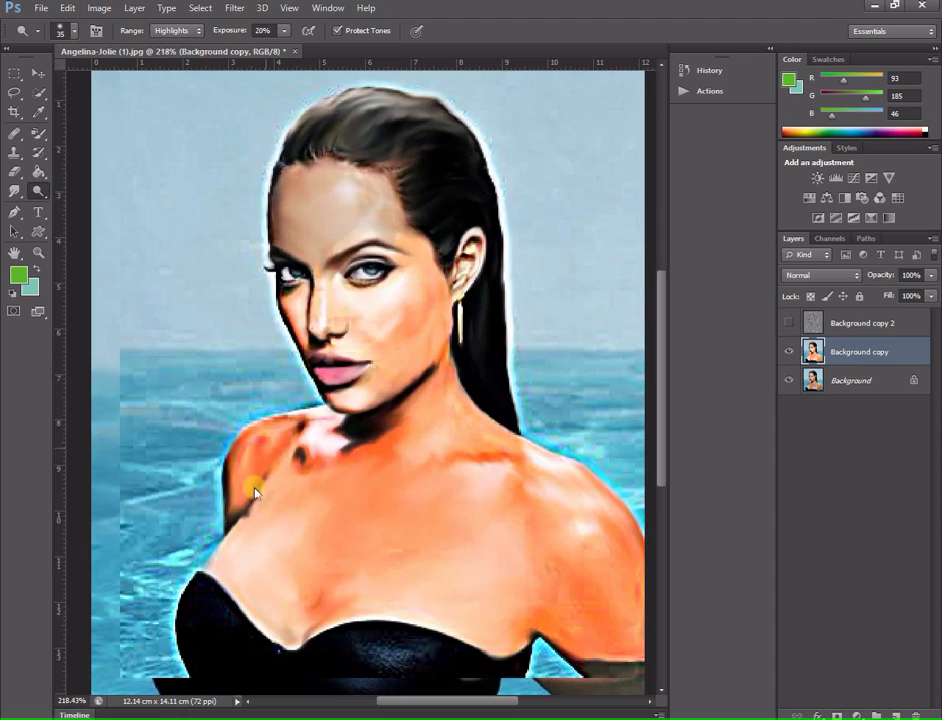
{"action": "mouse_move", "coordinate": [276, 451]}
{"action": "left_mouse_down"}
{"action": "mouse_move", "coordinate": [242, 462]}
{"action": "mouse_move", "coordinate": [294, 538]}
{"action": "left_mouse_up"}
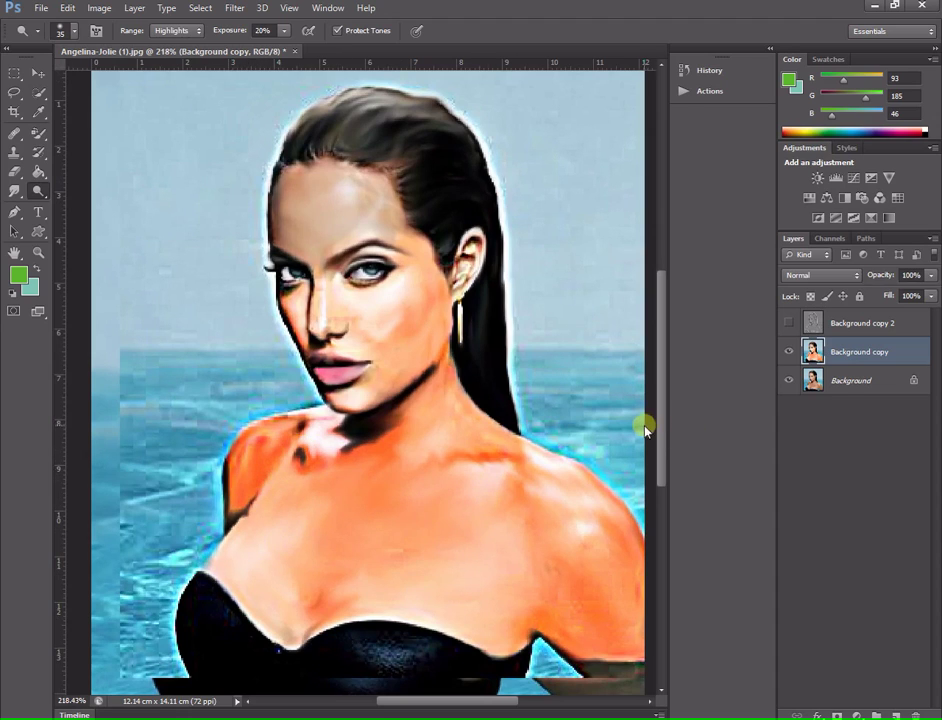
{"action": "left_click_drag", "start_coordinate": [662, 432], "coordinate": [658, 372]}
Undo a forehead stroke and reselect the Dodge tool with brush size 10.
{"action": "scroll", "coordinate": [305, 415], "scroll_direction": "up", "scroll_amount": 2}
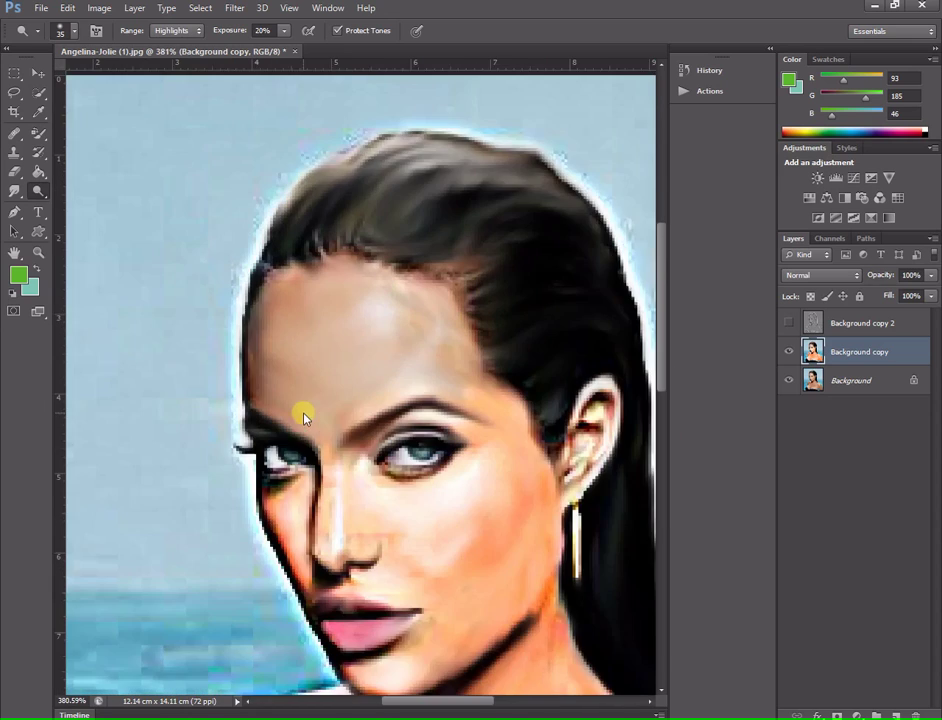
{"action": "scroll", "coordinate": [286, 446], "scroll_direction": "up", "scroll_amount": 2}
{"action": "scroll", "coordinate": [352, 312], "scroll_direction": "up", "scroll_amount": 1}
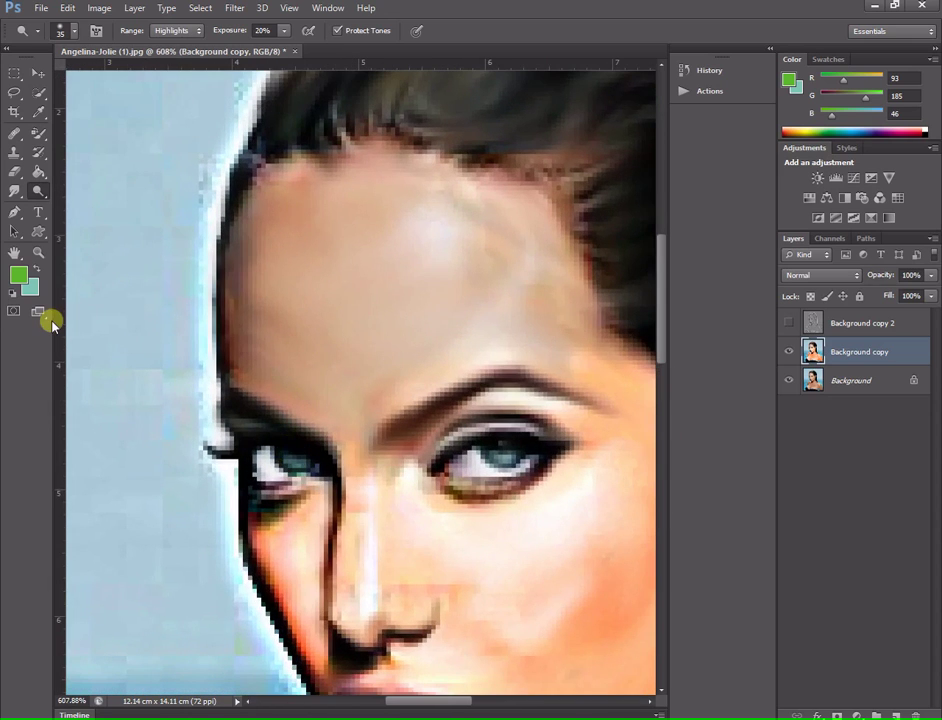
{"action": "mouse_move", "coordinate": [294, 288]}
{"action": "left_mouse_down"}
{"action": "mouse_move", "coordinate": [404, 307]}
{"action": "mouse_move", "coordinate": [423, 273]}
{"action": "mouse_move", "coordinate": [353, 238]}
{"action": "mouse_move", "coordinate": [368, 259]}
{"action": "mouse_move", "coordinate": [268, 284]}
{"action": "left_mouse_up"}
{"action": "key", "text": "ctrl+z"}
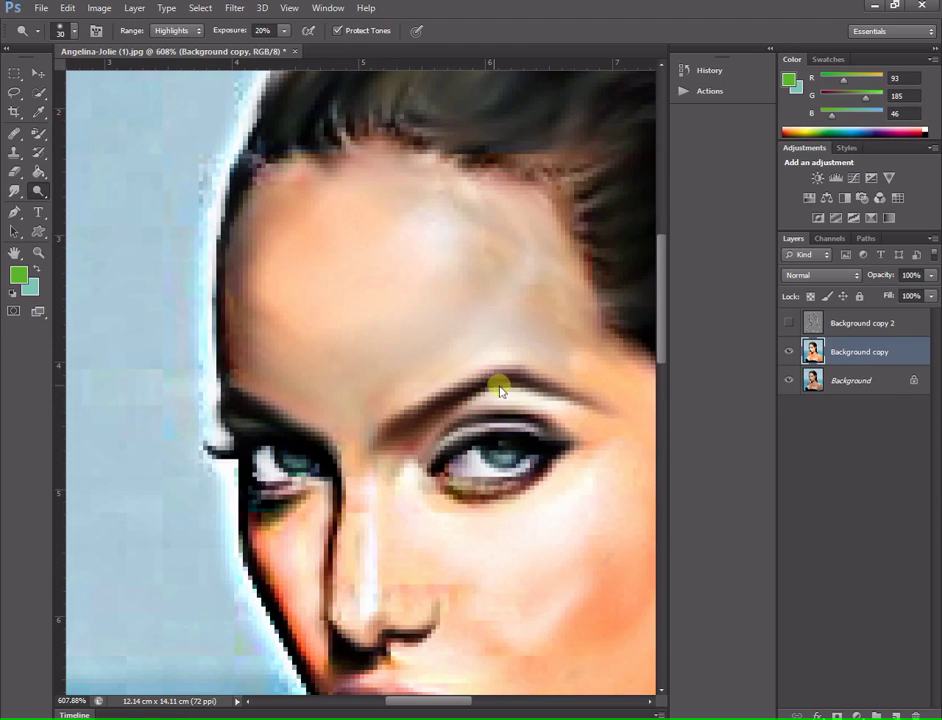
{"action": "key", "text": "p"}
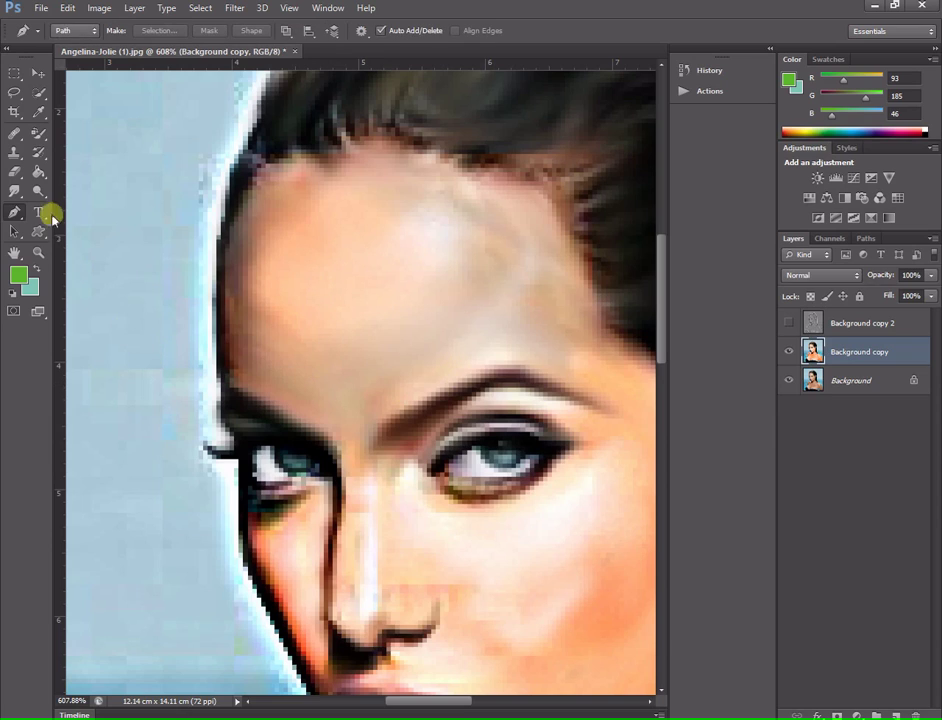
{"action": "left_click_drag", "start_coordinate": [37, 190], "coordinate": [92, 200]}
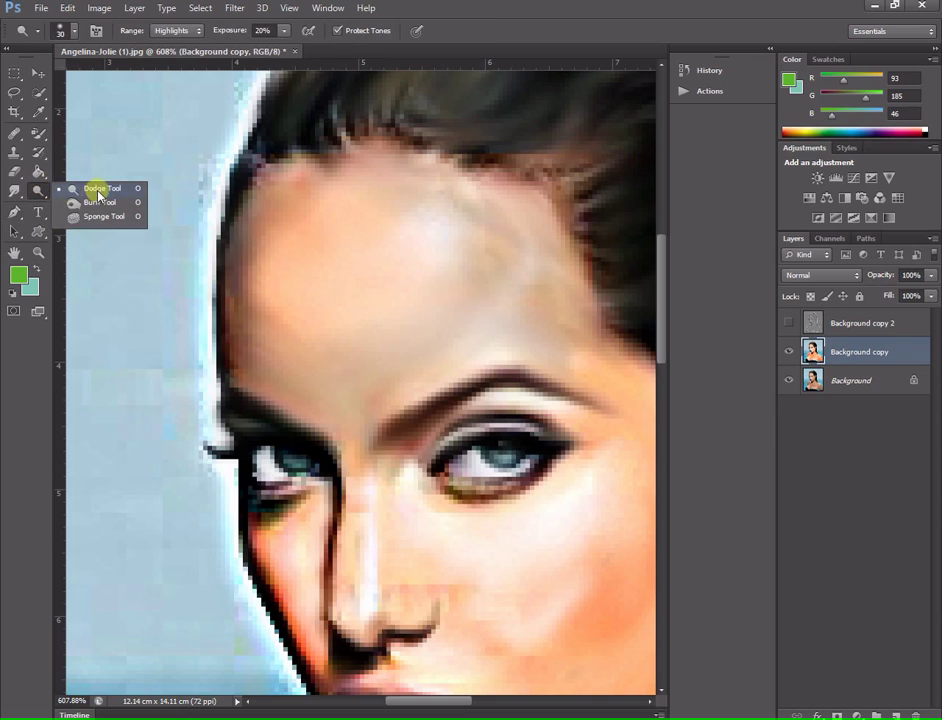
{"action": "left_click", "coordinate": [92, 192]}
{"action": "key", "text": "bracketleft"}
{"action": "key", "text": "bracketleft"}
{"action": "key", "text": "bracketleft"}
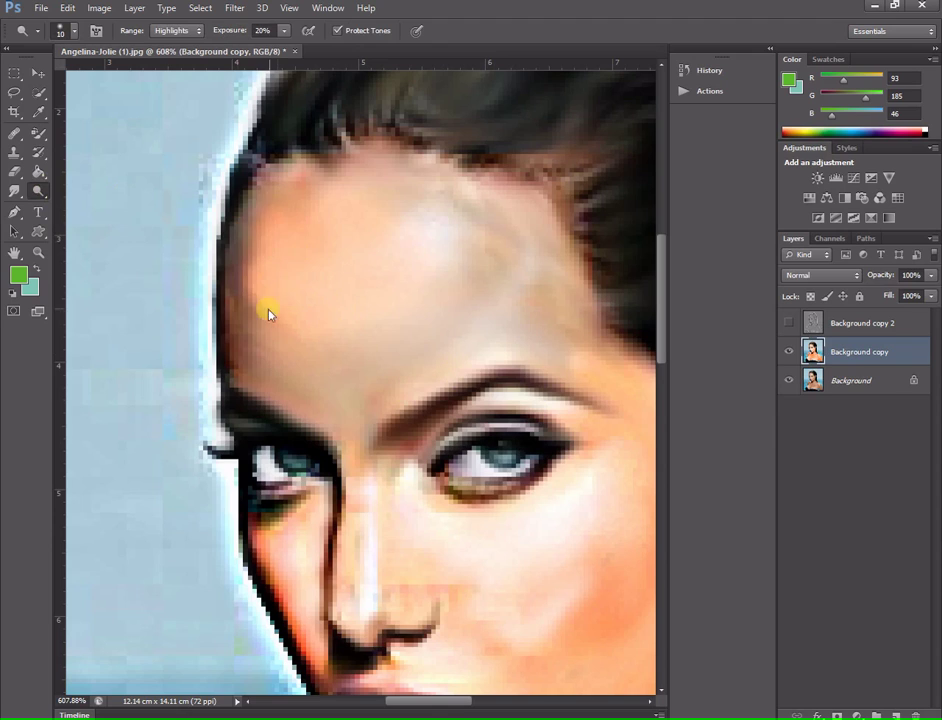
Lighten the forehead and hairline, the area above the right eye and under the left eye.
{"action": "mouse_move", "coordinate": [267, 311]}
{"action": "left_mouse_down"}
{"action": "mouse_move", "coordinate": [238, 327]}
{"action": "mouse_move", "coordinate": [273, 374]}
{"action": "left_mouse_up"}
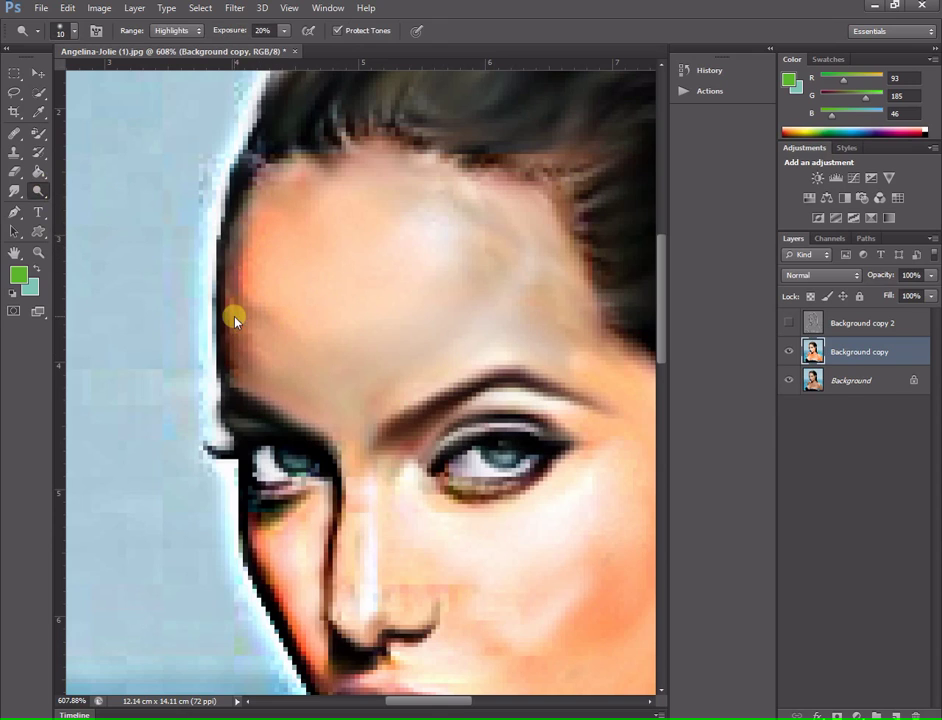
{"action": "key", "text": "bracketright"}
{"action": "mouse_move", "coordinate": [234, 320]}
{"action": "left_mouse_down"}
{"action": "mouse_move", "coordinate": [349, 378]}
{"action": "mouse_move", "coordinate": [406, 376]}
{"action": "mouse_move", "coordinate": [511, 315]}
{"action": "mouse_move", "coordinate": [543, 278]}
{"action": "mouse_move", "coordinate": [406, 242]}
{"action": "mouse_move", "coordinate": [437, 189]}
{"action": "mouse_move", "coordinate": [503, 273]}
{"action": "mouse_move", "coordinate": [618, 385]}
{"action": "mouse_move", "coordinate": [599, 349]}
{"action": "mouse_move", "coordinate": [584, 355]}
{"action": "left_mouse_up"}
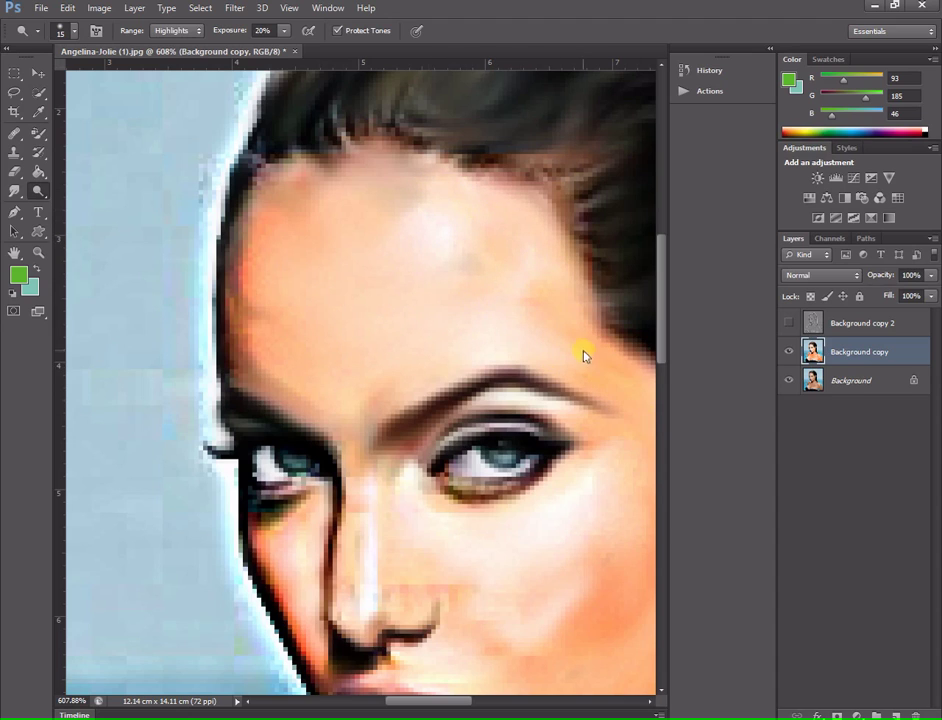
{"action": "mouse_move", "coordinate": [353, 172]}
{"action": "left_mouse_down"}
{"action": "mouse_move", "coordinate": [374, 200]}
{"action": "mouse_move", "coordinate": [364, 315]}
{"action": "mouse_move", "coordinate": [398, 310]}
{"action": "left_mouse_up"}
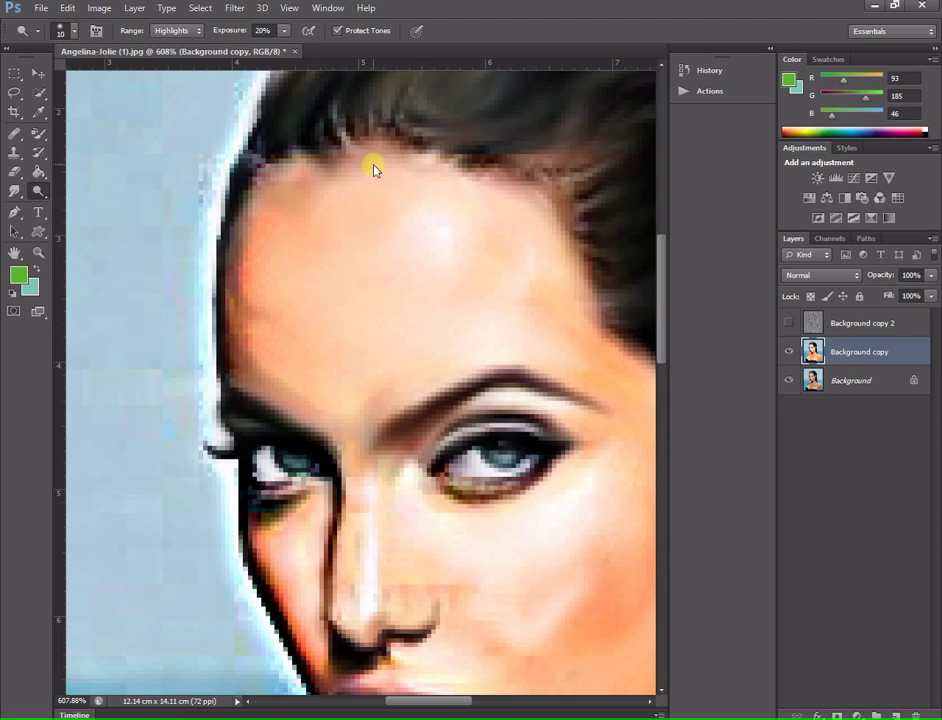
{"action": "mouse_move", "coordinate": [373, 169]}
{"action": "left_mouse_down"}
{"action": "mouse_move", "coordinate": [322, 200]}
{"action": "mouse_move", "coordinate": [292, 205]}
{"action": "mouse_move", "coordinate": [307, 177]}
{"action": "mouse_move", "coordinate": [297, 210]}
{"action": "mouse_move", "coordinate": [243, 268]}
{"action": "mouse_move", "coordinate": [244, 246]}
{"action": "mouse_move", "coordinate": [244, 324]}
{"action": "mouse_move", "coordinate": [231, 364]}
{"action": "mouse_move", "coordinate": [357, 406]}
{"action": "mouse_move", "coordinate": [380, 400]}
{"action": "mouse_move", "coordinate": [366, 563]}
{"action": "left_mouse_up"}
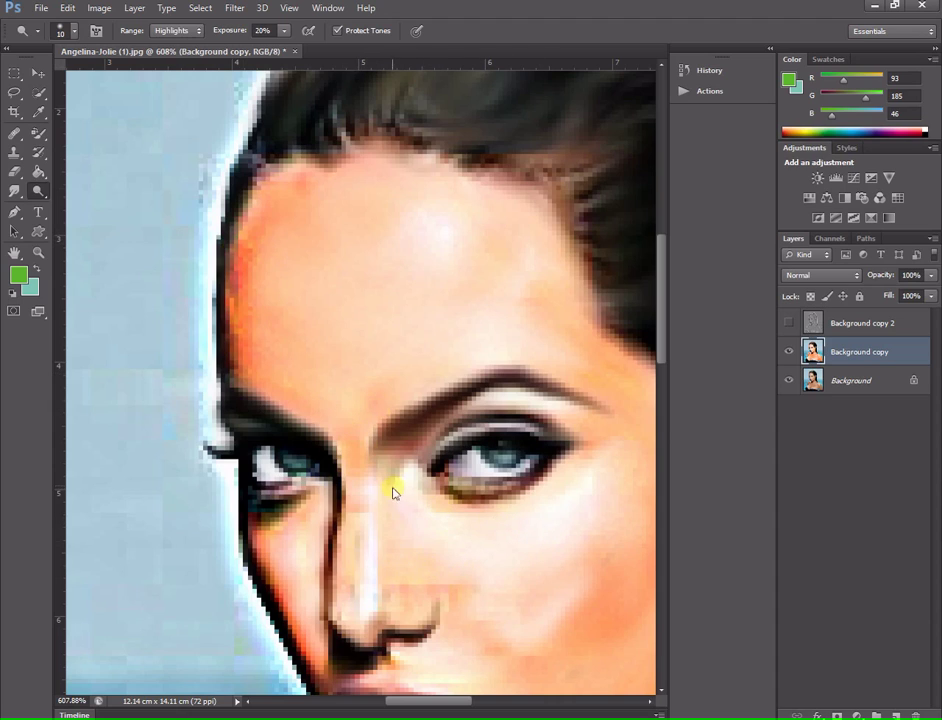
{"action": "left_click_drag", "start_coordinate": [448, 364], "coordinate": [511, 412]}
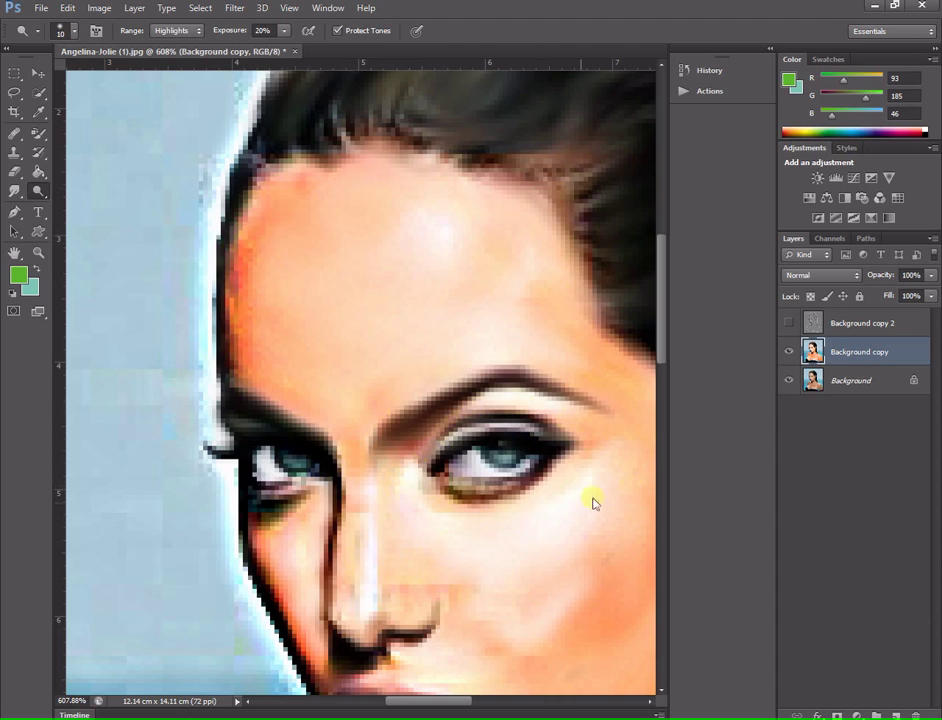
{"action": "left_click_drag", "start_coordinate": [228, 432], "coordinate": [264, 543]}
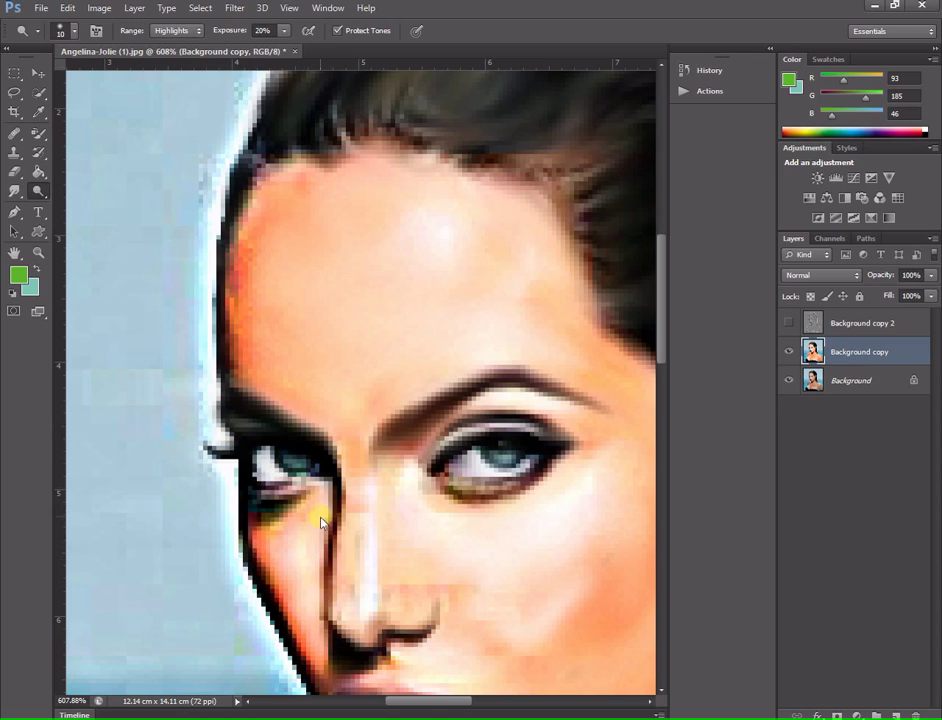
{"action": "scroll", "coordinate": [557, 498], "scroll_direction": "down", "scroll_amount": 3}
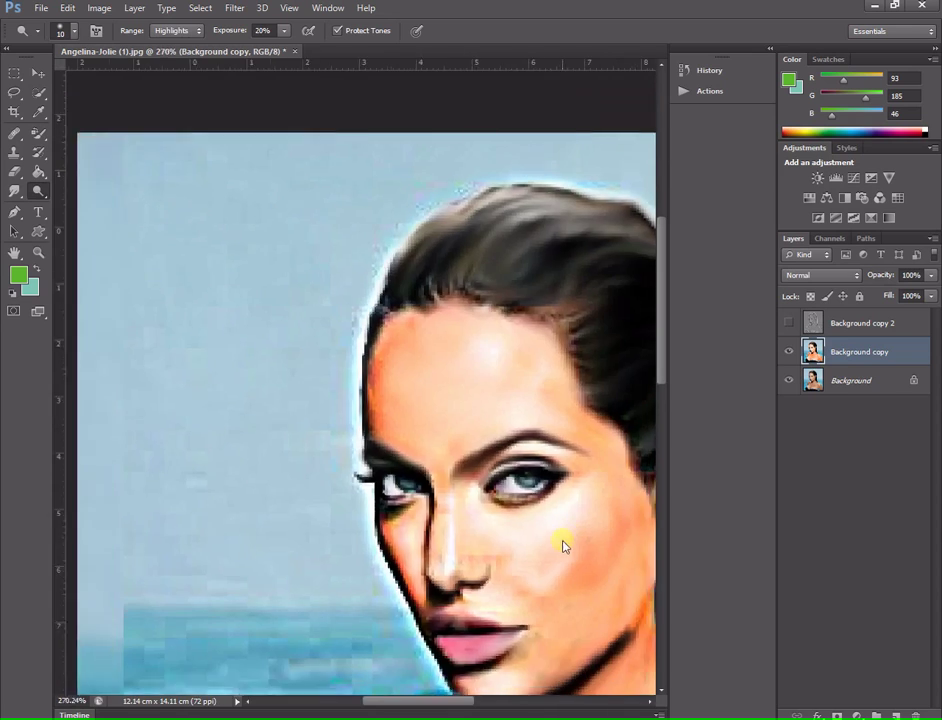
Dodge away the grey smudge along the right edge over the sea, zooming in and out to check.
{"action": "scroll", "coordinate": [563, 545], "scroll_direction": "down", "scroll_amount": 2}
{"action": "scroll", "coordinate": [553, 610], "scroll_direction": "down", "scroll_amount": 1}
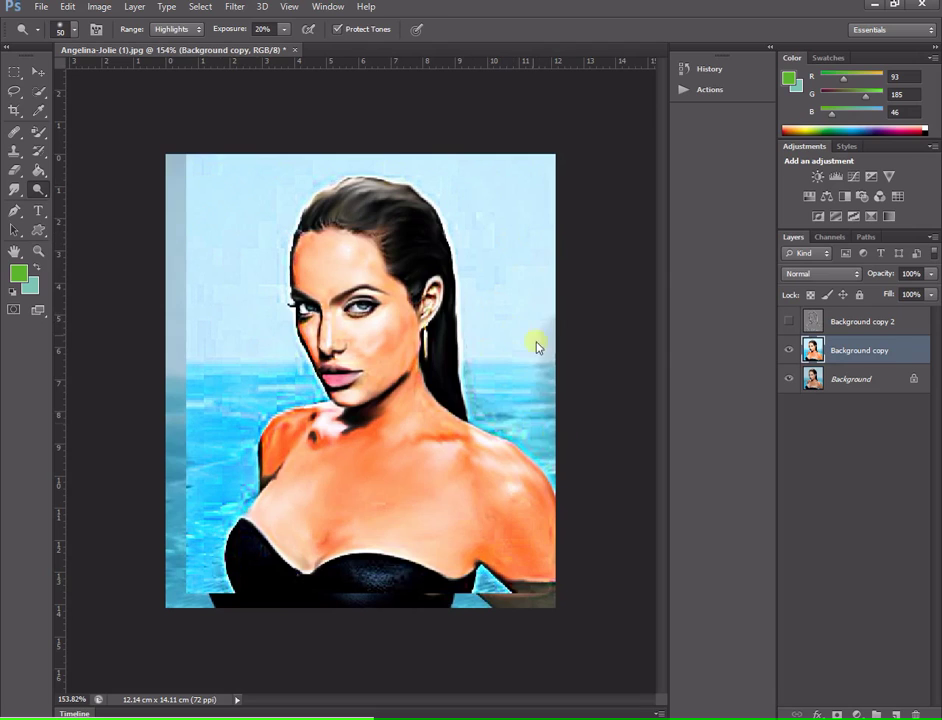
{"action": "left_click_drag", "start_coordinate": [538, 343], "coordinate": [551, 400]}
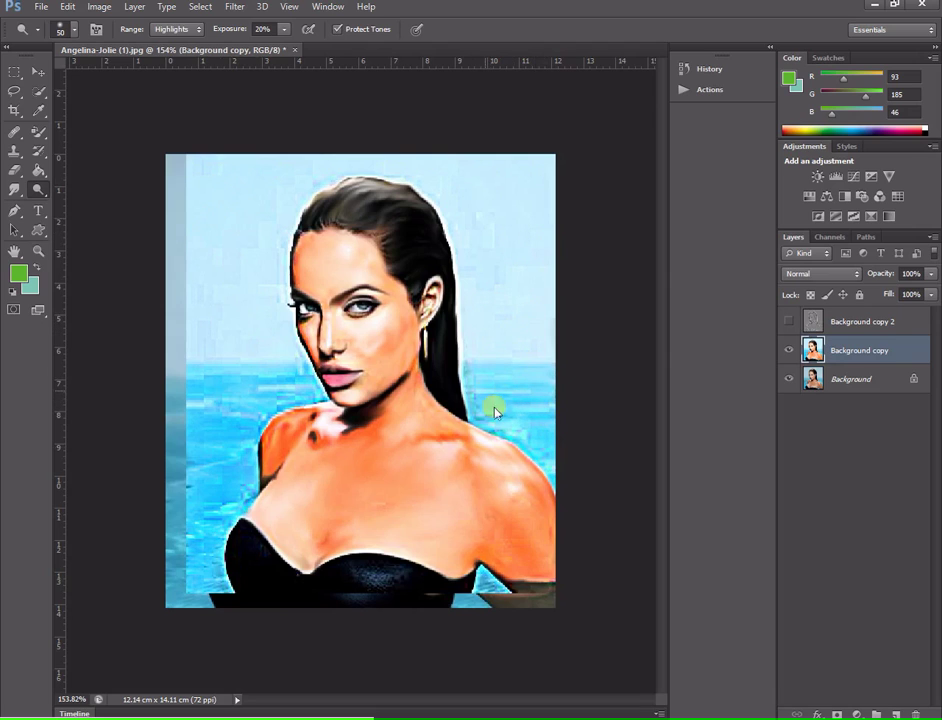
{"action": "left_click_drag", "start_coordinate": [493, 361], "coordinate": [500, 410]}
{"action": "key", "text": "ctrl+plus"}
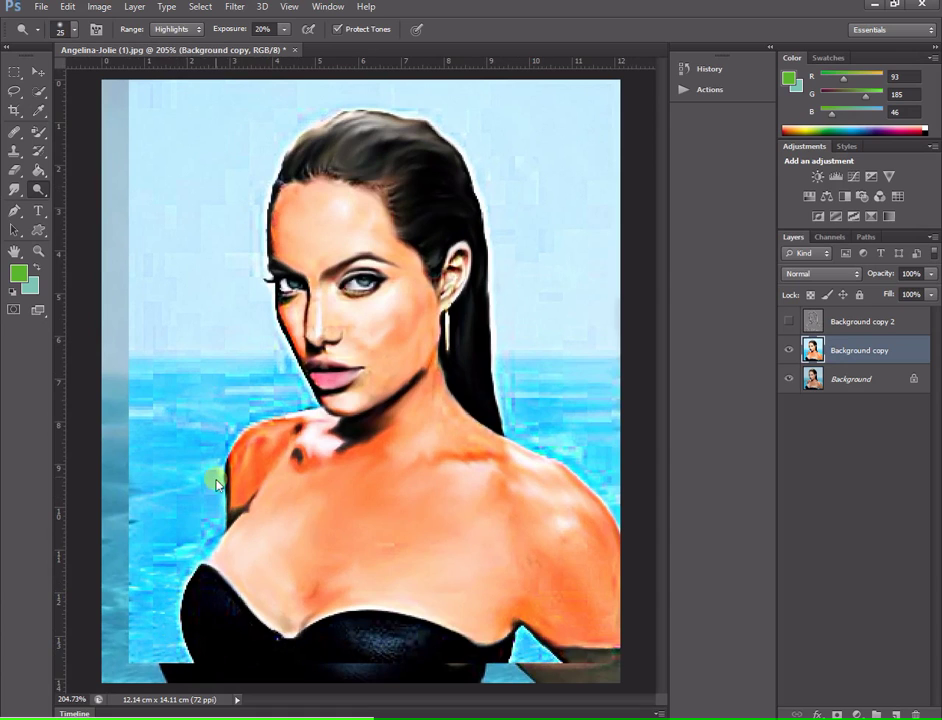
{"action": "key", "text": "ctrl+minus"}
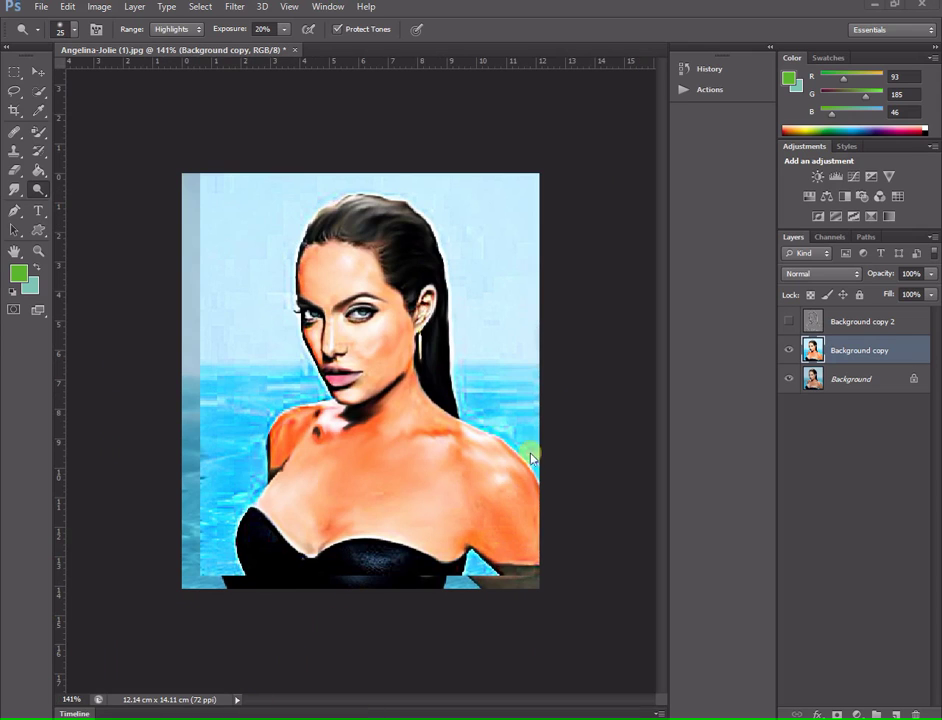
{"action": "key", "text": "ctrl+plus"}
{"action": "scroll", "coordinate": [536, 456], "scroll_direction": "up", "scroll_amount": 1}
{"action": "scroll", "coordinate": [536, 456], "scroll_direction": "up", "scroll_amount": 1}
{"action": "scroll", "coordinate": [536, 456], "scroll_direction": "up", "scroll_amount": 1}
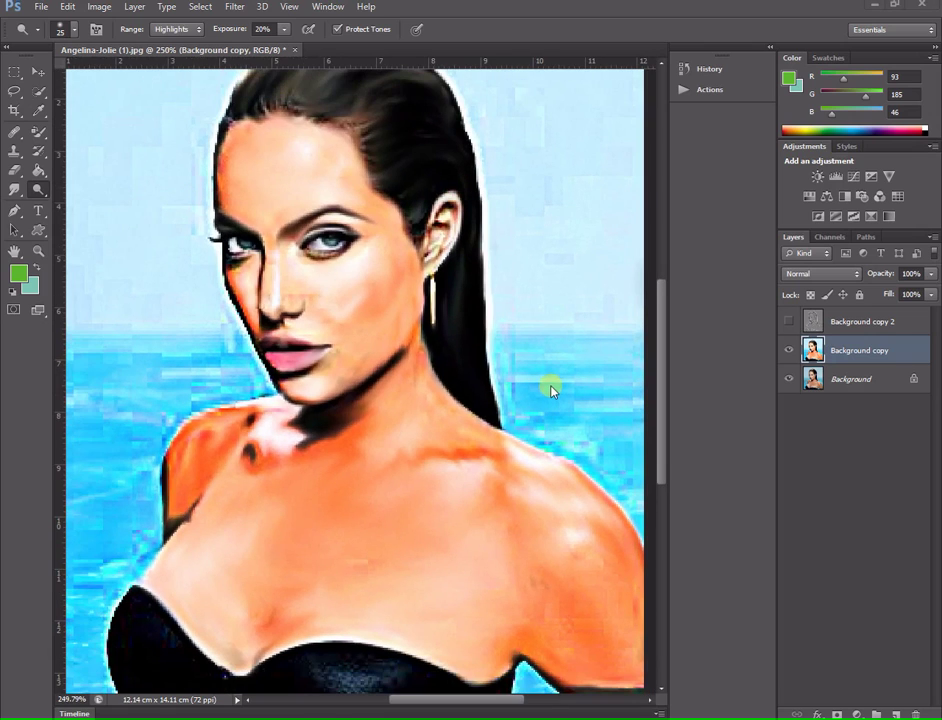
{"action": "key", "text": "ctrl+minus"}
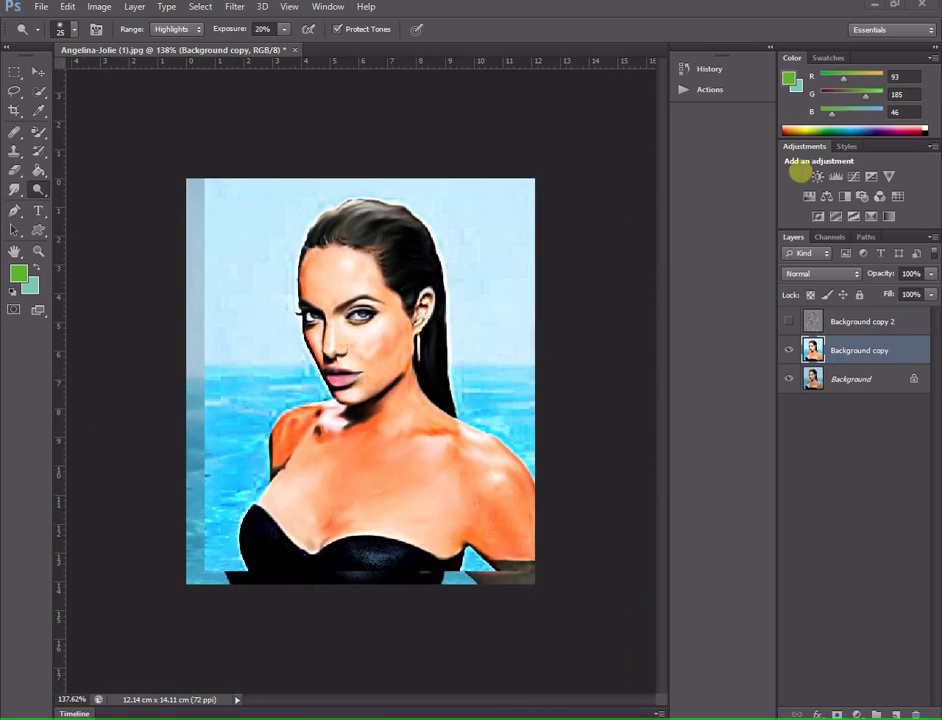
Add a Curves adjustment layer and bend three curve points to boost contrast, then collapse Properties.
{"action": "left_click", "coordinate": [851, 177]}
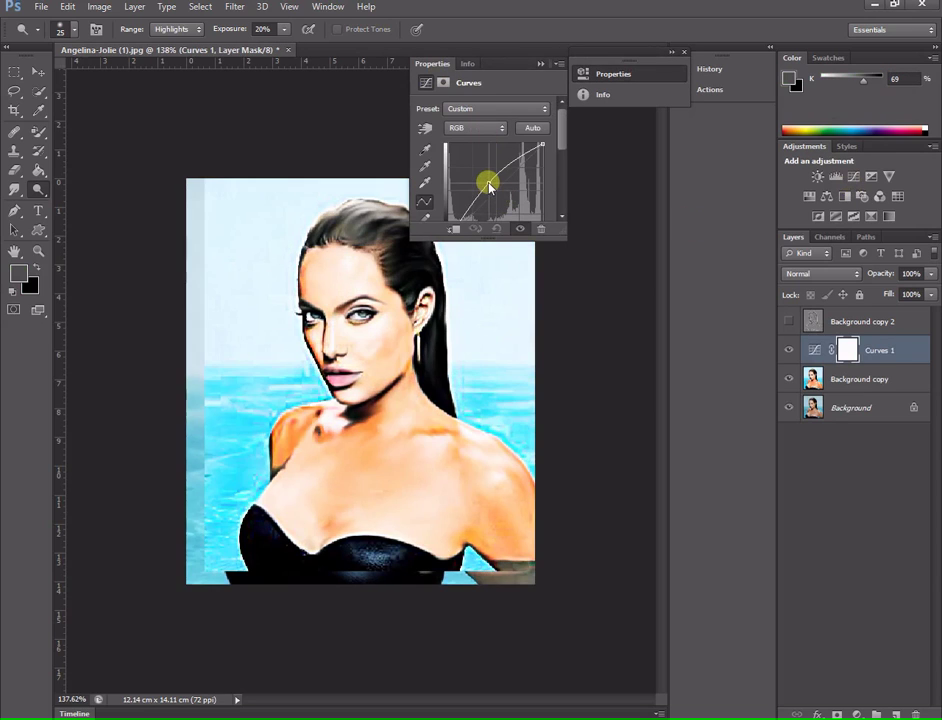
{"action": "left_click_drag", "start_coordinate": [505, 203], "coordinate": [497, 194]}
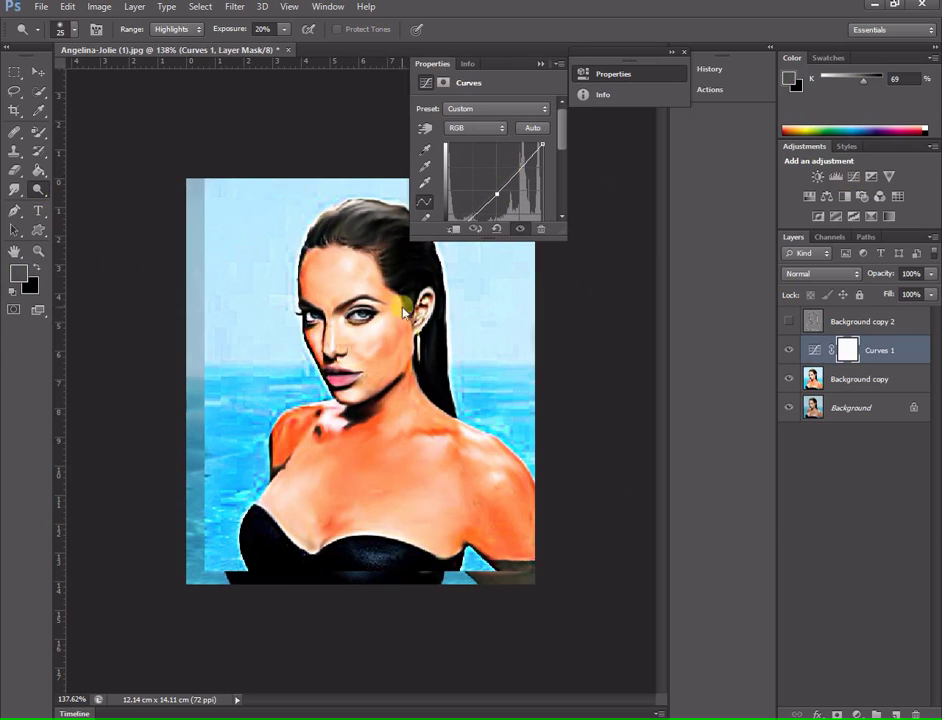
{"action": "mouse_move", "coordinate": [512, 165]}
{"action": "left_mouse_down"}
{"action": "mouse_move", "coordinate": [516, 200]}
{"action": "mouse_move", "coordinate": [506, 193]}
{"action": "left_mouse_up"}
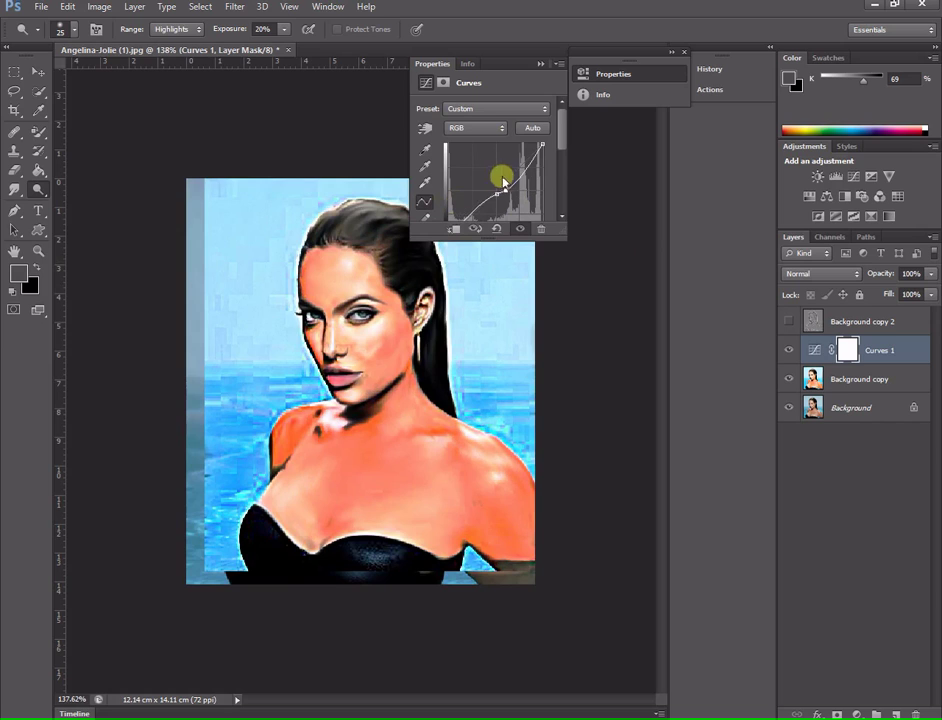
{"action": "mouse_move", "coordinate": [522, 181]}
{"action": "left_mouse_down"}
{"action": "mouse_move", "coordinate": [515, 176]}
{"action": "mouse_move", "coordinate": [501, 197]}
{"action": "mouse_move", "coordinate": [506, 211]}
{"action": "mouse_move", "coordinate": [520, 210]}
{"action": "left_mouse_up"}
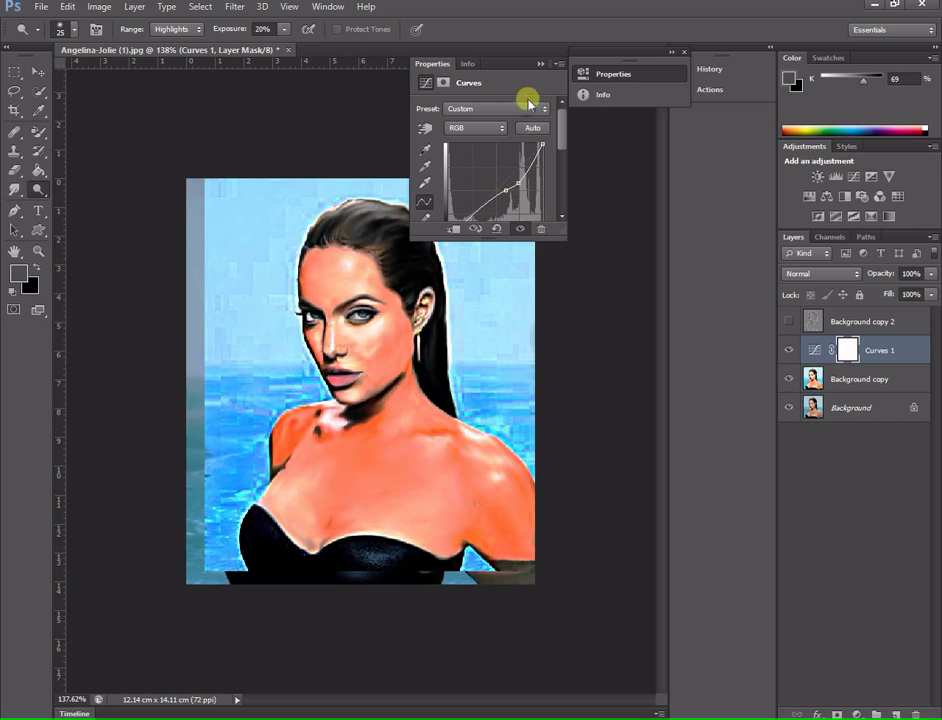
{"action": "left_click", "coordinate": [539, 64]}
{"action": "left_click", "coordinate": [558, 322]}
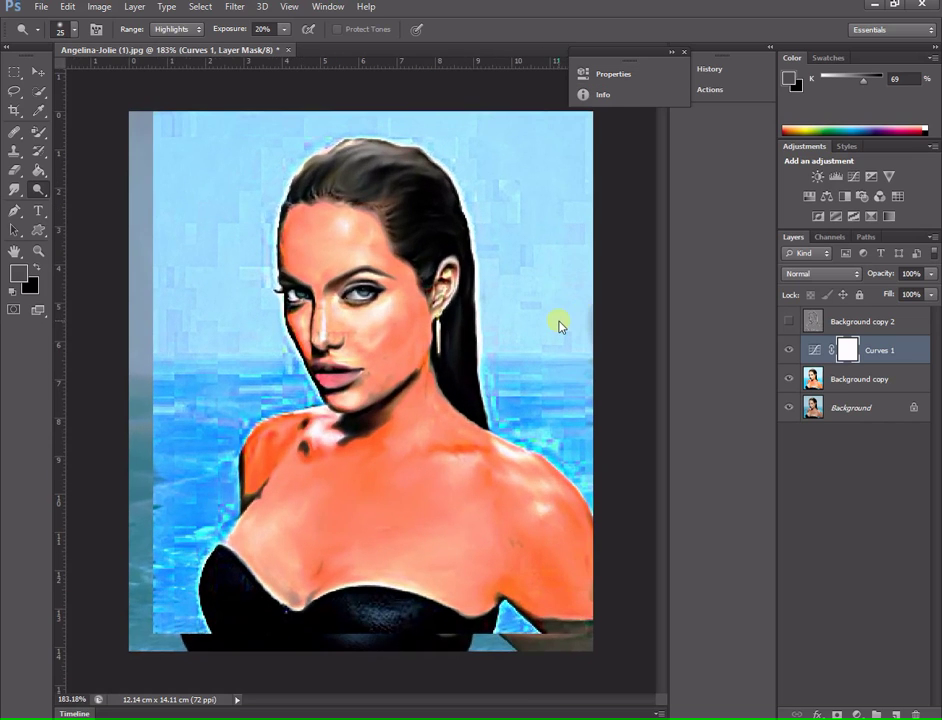
{"action": "scroll", "coordinate": [558, 322], "scroll_direction": "up", "scroll_amount": 1}
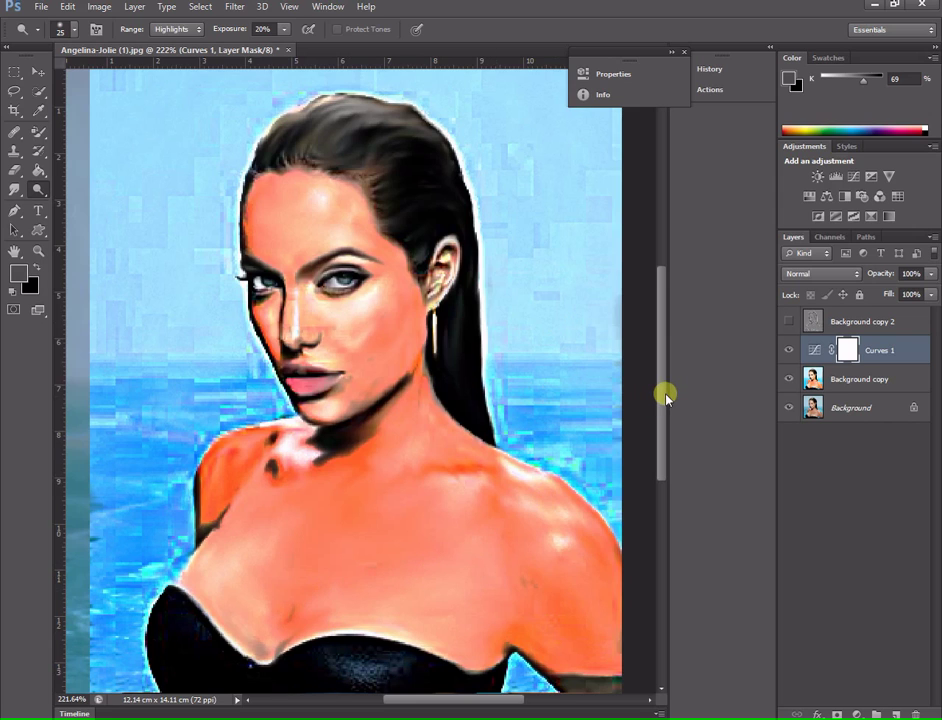
{"action": "left_click_drag", "start_coordinate": [665, 397], "coordinate": [665, 404]}
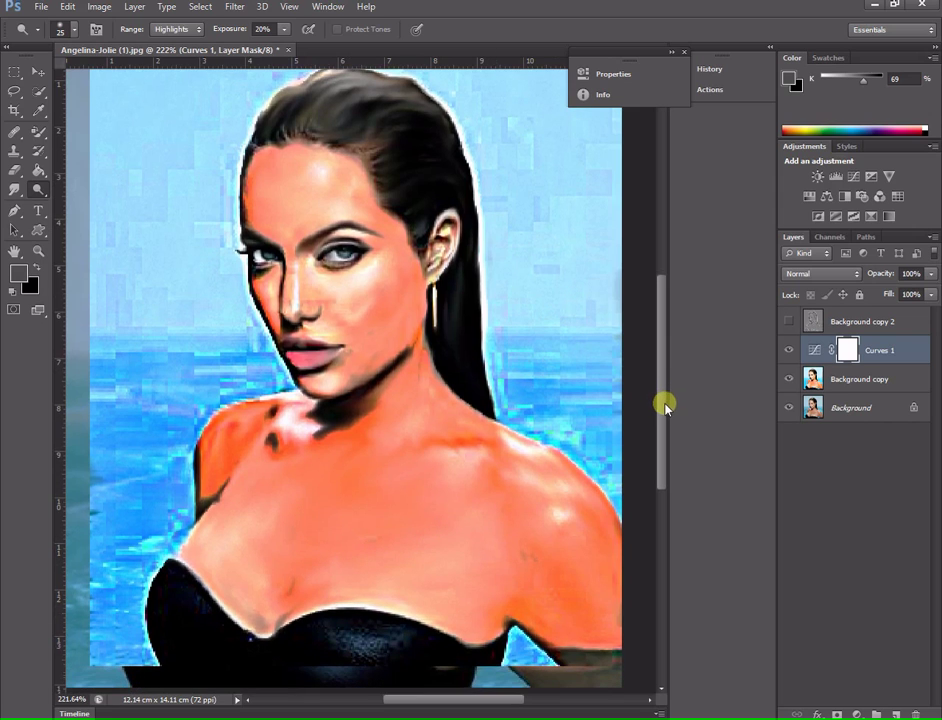
{"action": "scroll", "coordinate": [590, 357], "scroll_direction": "up", "scroll_amount": 1}
{"action": "scroll", "coordinate": [513, 273], "scroll_direction": "up", "scroll_amount": 2}
{"action": "scroll", "coordinate": [490, 275], "scroll_direction": "up", "scroll_amount": 2}
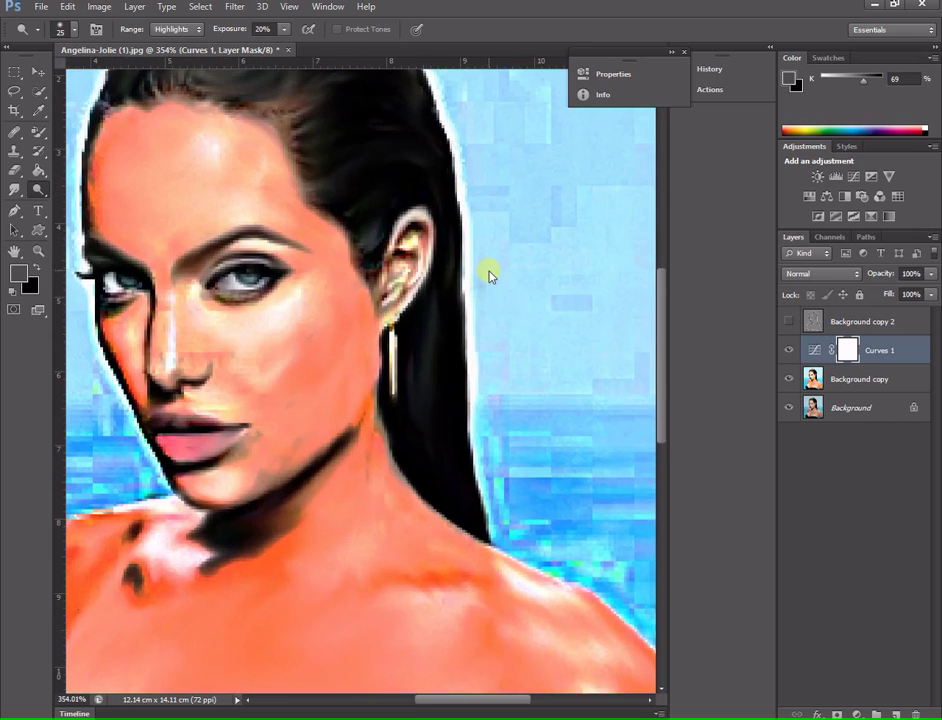
{"action": "left_click_drag", "start_coordinate": [475, 698], "coordinate": [450, 698]}
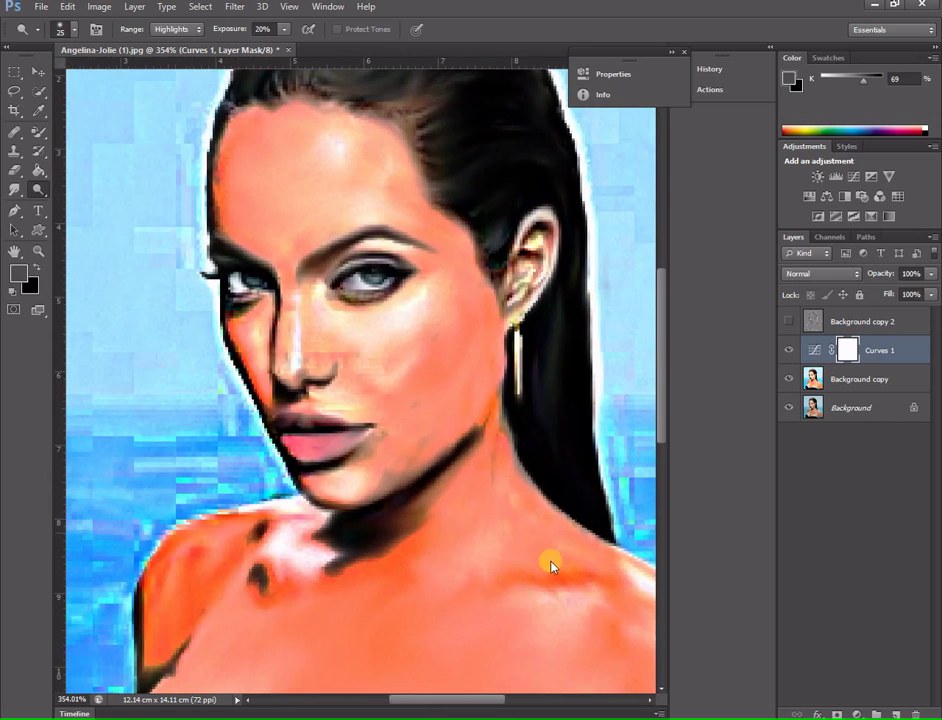
{"action": "left_click_drag", "start_coordinate": [665, 410], "coordinate": [654, 383]}
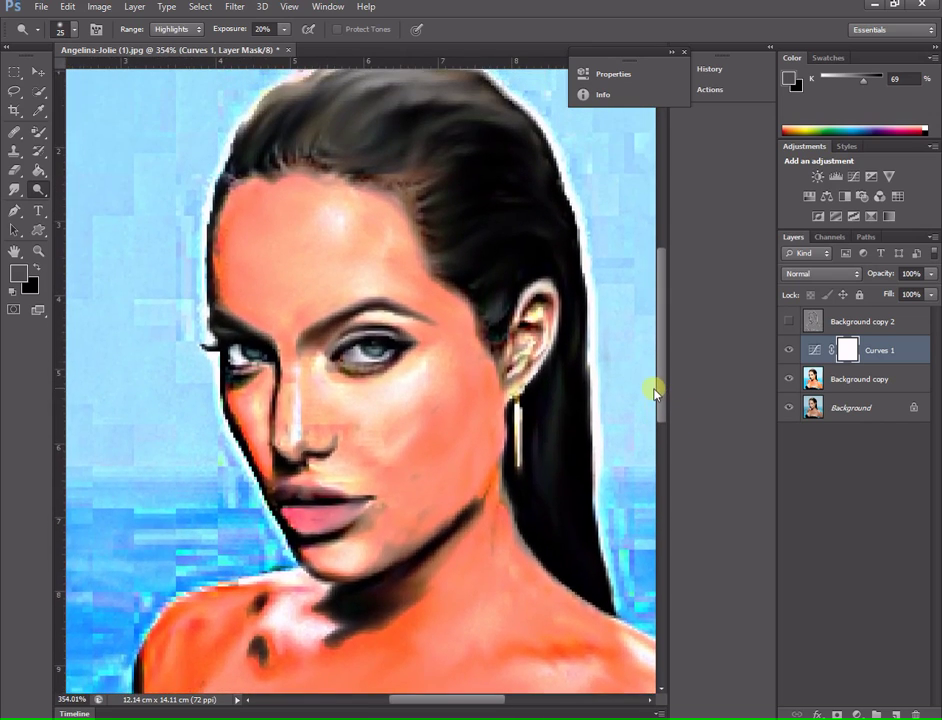
{"action": "scroll", "coordinate": [553, 341], "scroll_direction": "up", "scroll_amount": 1}
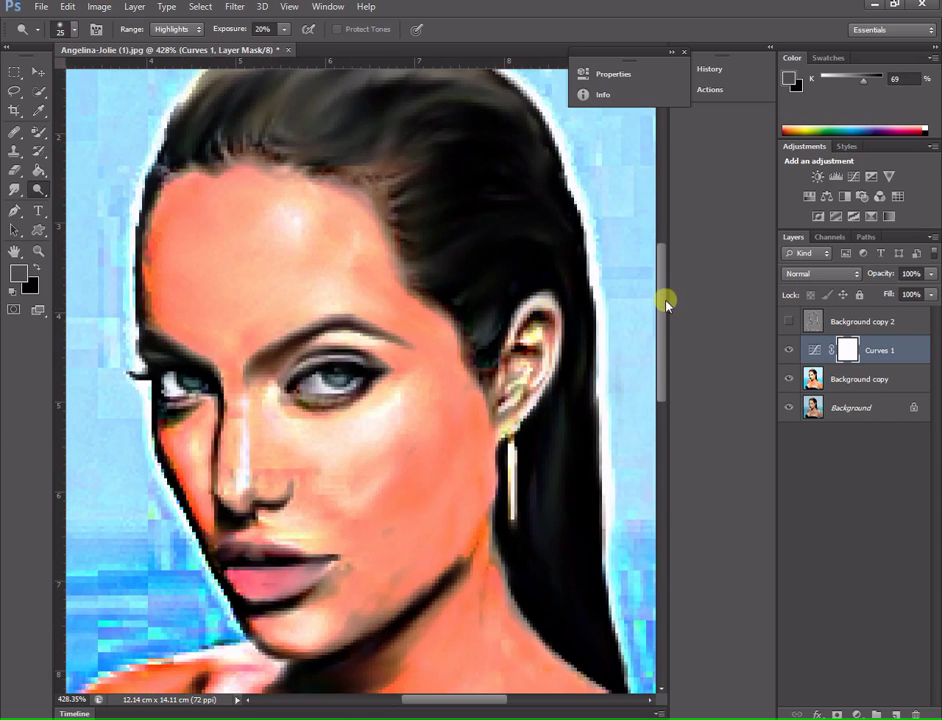
{"action": "mouse_move", "coordinate": [666, 305]}
{"action": "left_mouse_down"}
{"action": "mouse_move", "coordinate": [660, 280]}
{"action": "mouse_move", "coordinate": [662, 312]}
{"action": "left_mouse_up"}
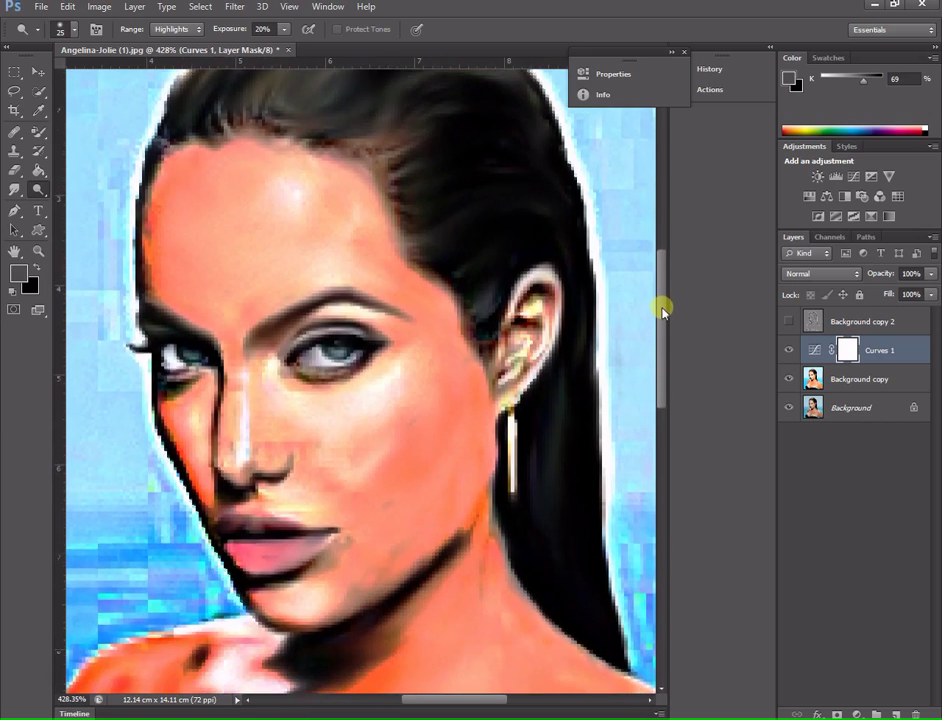
{"action": "left_click_drag", "start_coordinate": [662, 312], "coordinate": [662, 336]}
{"action": "scroll", "coordinate": [619, 396], "scroll_direction": "down", "scroll_amount": 2}
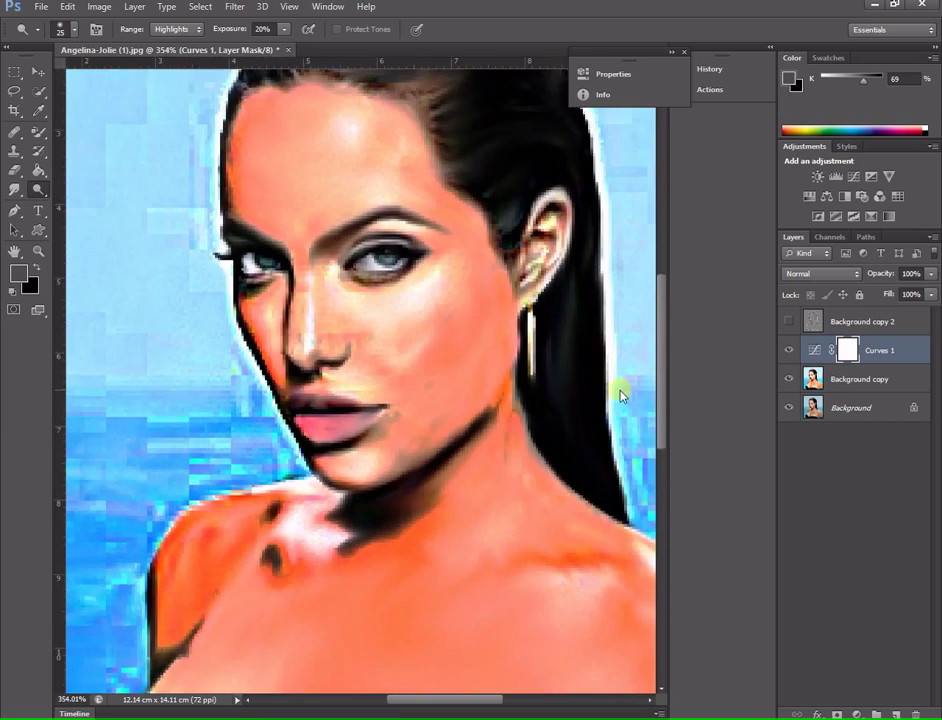
{"action": "scroll", "coordinate": [619, 392], "scroll_direction": "down", "scroll_amount": 2}
{"action": "scroll", "coordinate": [619, 400], "scroll_direction": "down", "scroll_amount": 2}
{"action": "scroll", "coordinate": [640, 420], "scroll_direction": "down", "scroll_amount": 2}
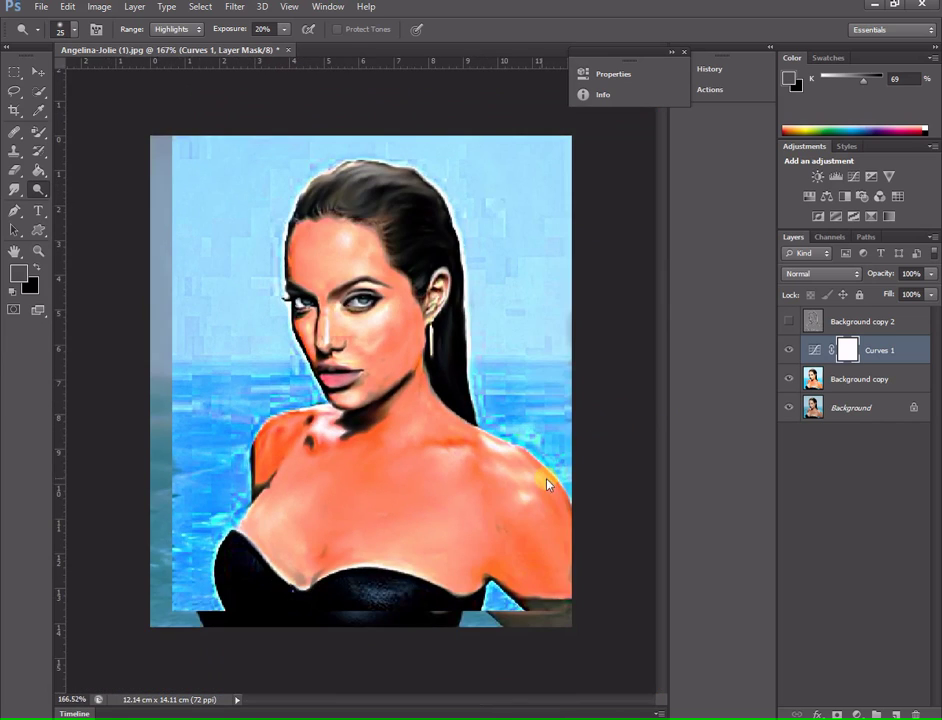
{"action": "scroll", "coordinate": [547, 485], "scroll_direction": "up", "scroll_amount": 2}
{"action": "scroll", "coordinate": [529, 504], "scroll_direction": "up", "scroll_amount": 2}
{"action": "scroll", "coordinate": [512, 504], "scroll_direction": "up", "scroll_amount": 2}
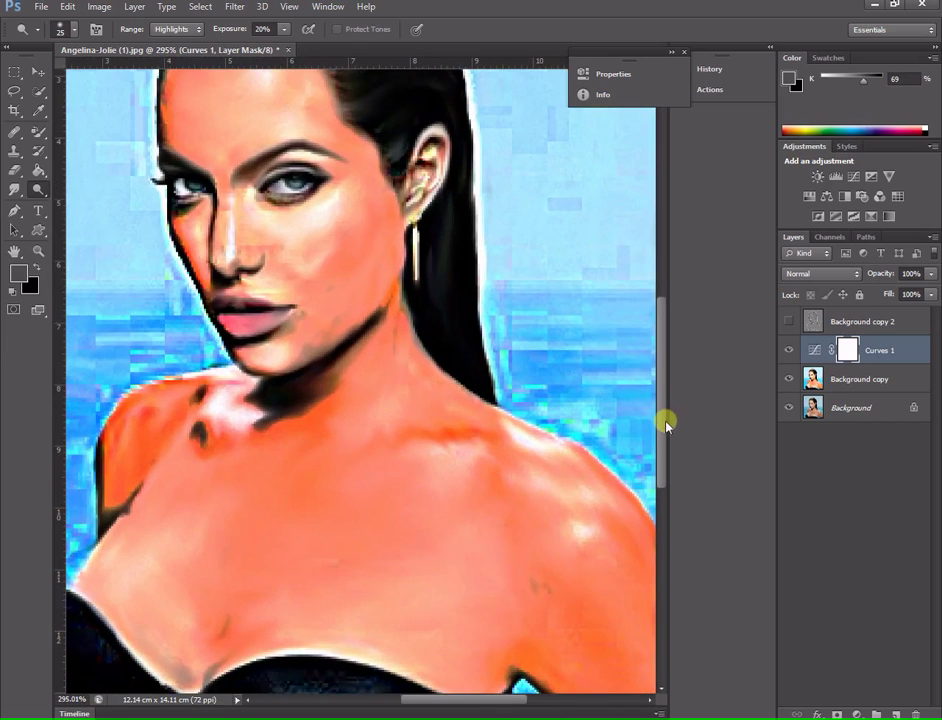
{"action": "mouse_move", "coordinate": [666, 425]}
{"action": "left_mouse_down"}
{"action": "mouse_move", "coordinate": [667, 494]}
{"action": "mouse_move", "coordinate": [660, 410]}
{"action": "left_mouse_up"}
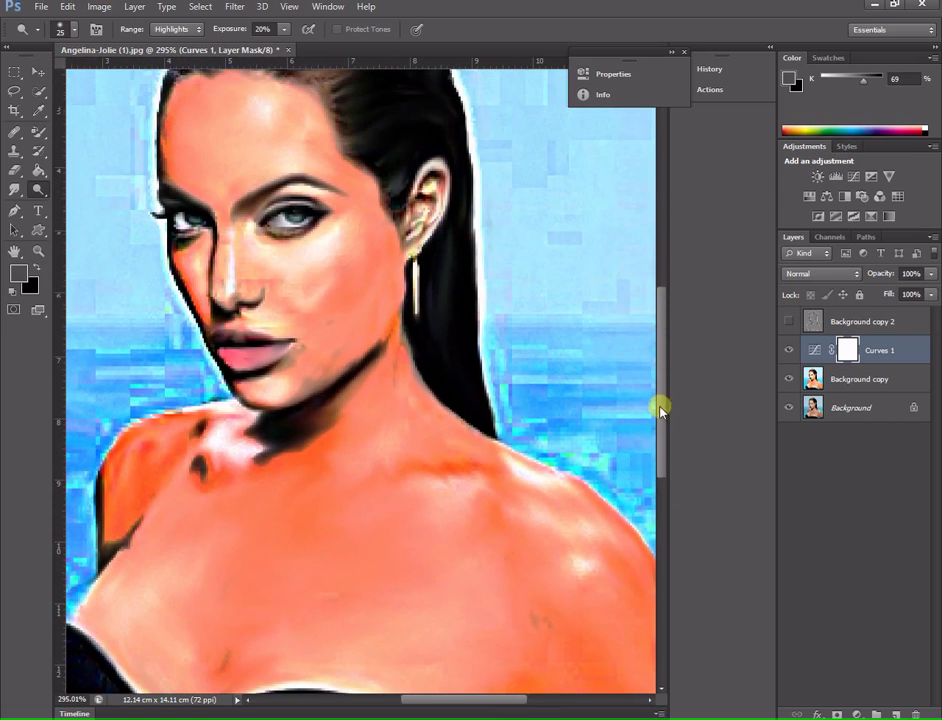
{"action": "scroll", "coordinate": [484, 350], "scroll_direction": "down", "scroll_amount": 2}
{"action": "scroll", "coordinate": [482, 357], "scroll_direction": "down", "scroll_amount": 1}
{"action": "scroll", "coordinate": [484, 362], "scroll_direction": "down", "scroll_amount": 1}
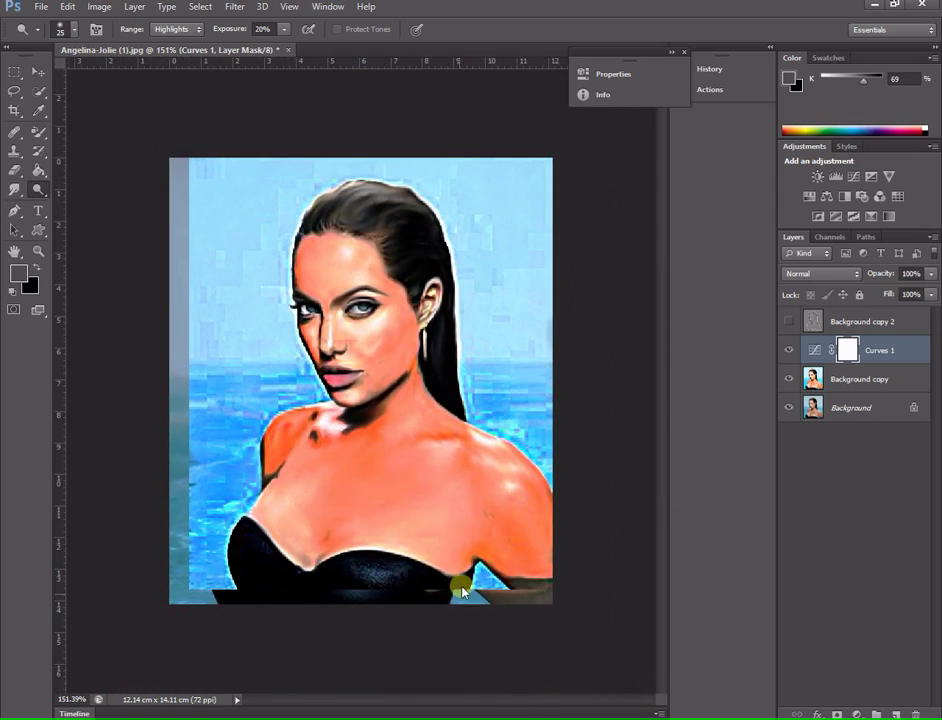